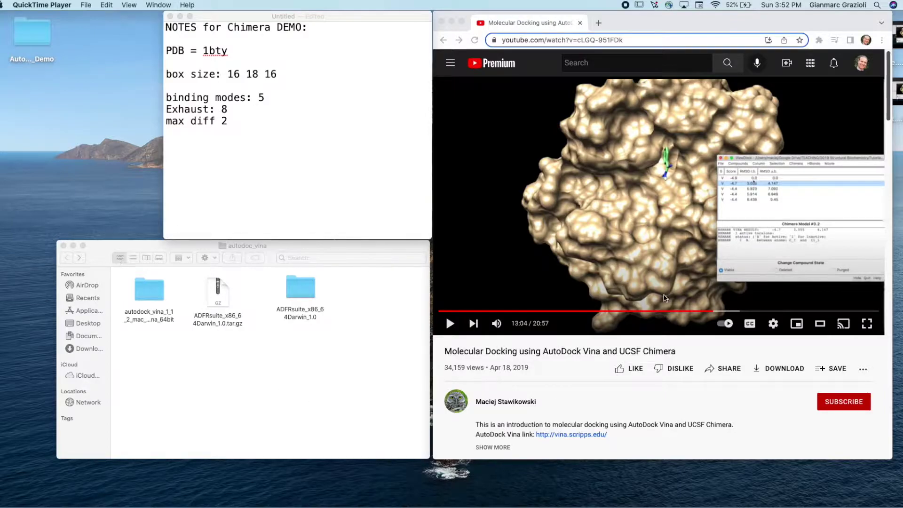
# Bring the browser window forward and start a Spotlight search to find Chimera.
pyautogui.click(651, 27)
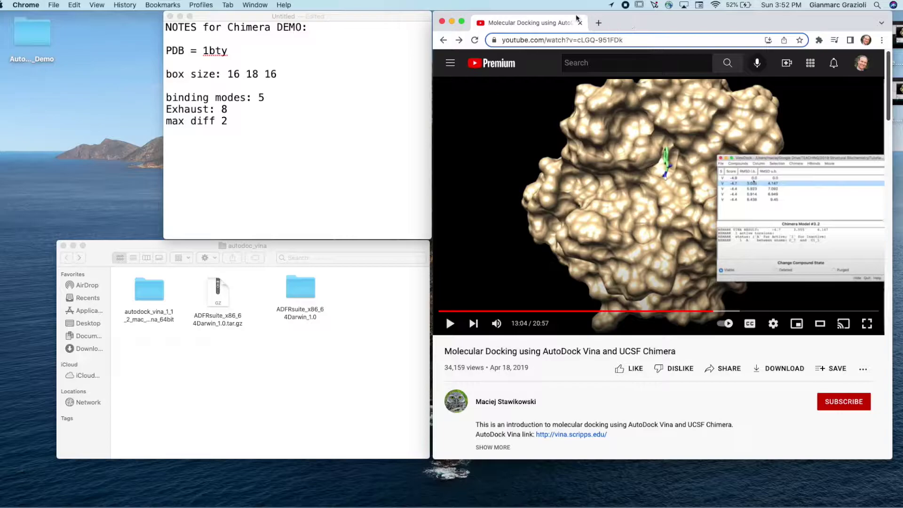
pyautogui.click(878, 5)
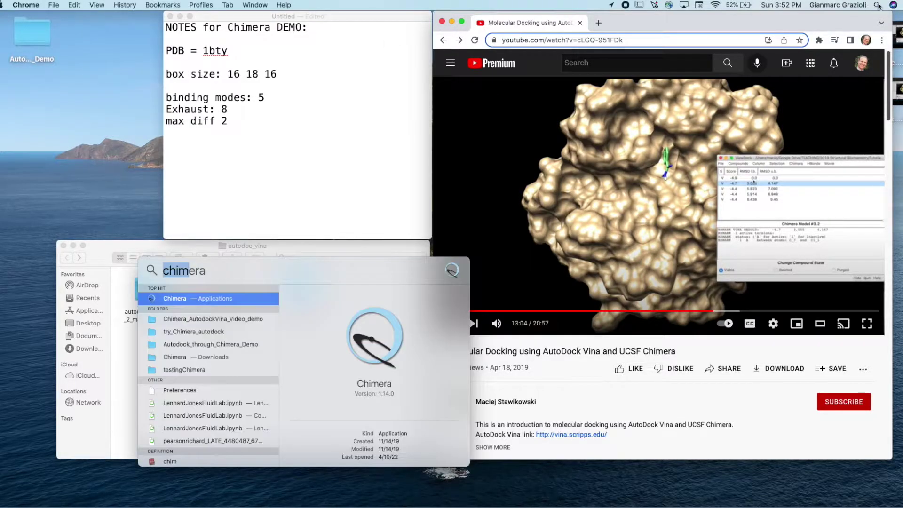
# Launch the Chimera application from a Spotlight search for 'chimera'.
pyautogui.write('chimera')
pyautogui.press('Return')
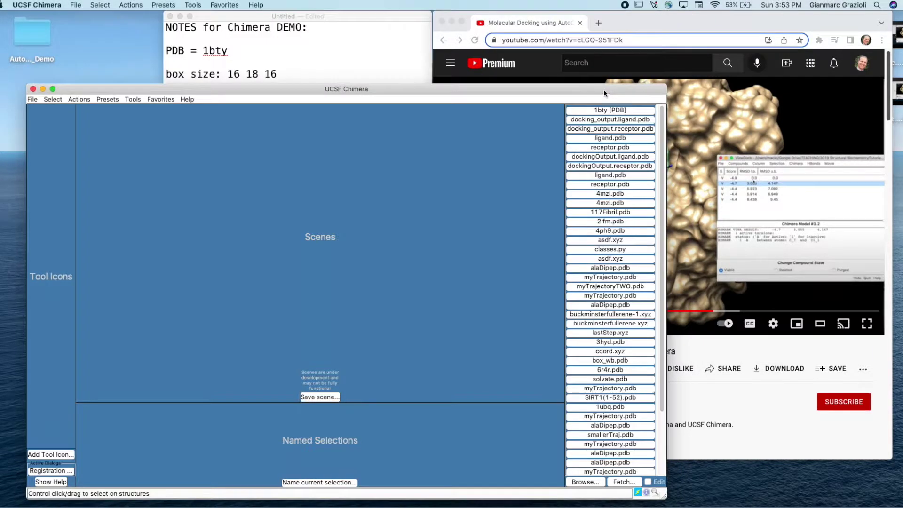
pyautogui.moveTo(604, 93); pyautogui.dragTo(598, 20)
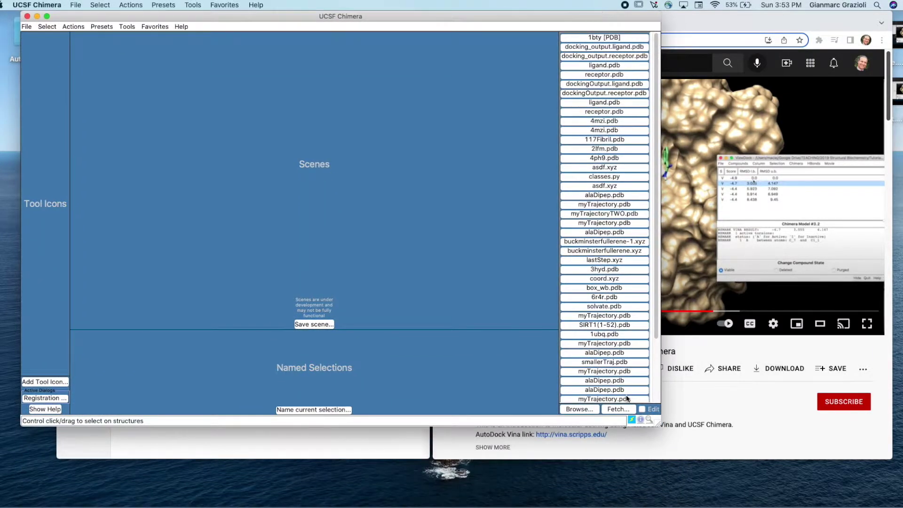
# Fetch PDB structure 1bty into Chimera by its ID.
pyautogui.click(624, 410)
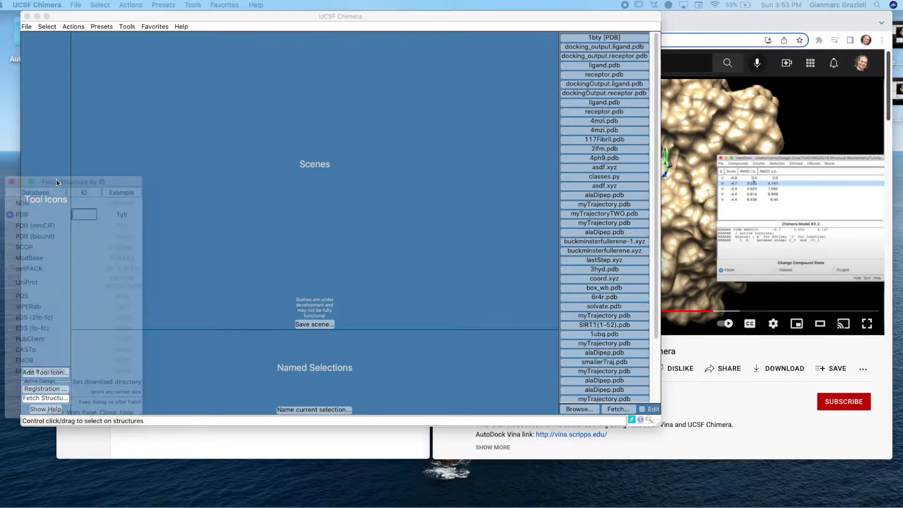
pyautogui.moveTo(222, 16); pyautogui.dragTo(360, 49)
pyautogui.click(285, 23)
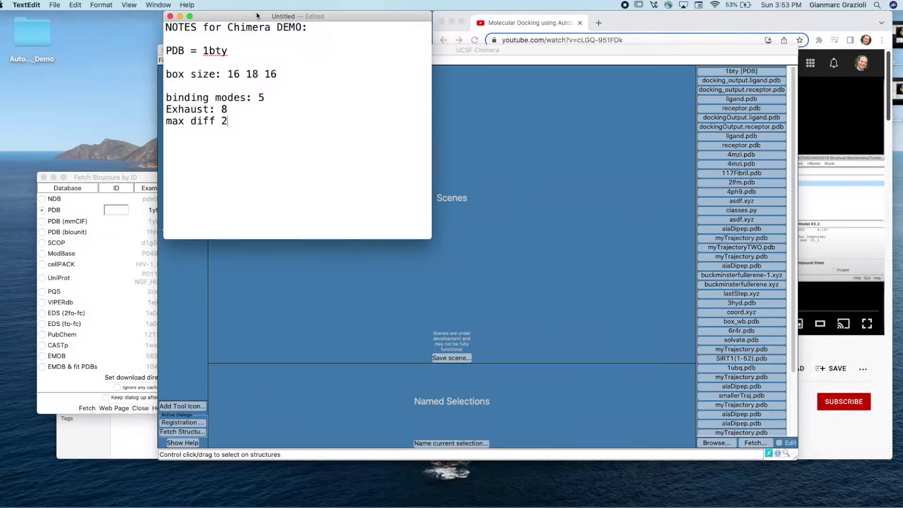
pyautogui.moveTo(149, 178); pyautogui.dragTo(193, 84)
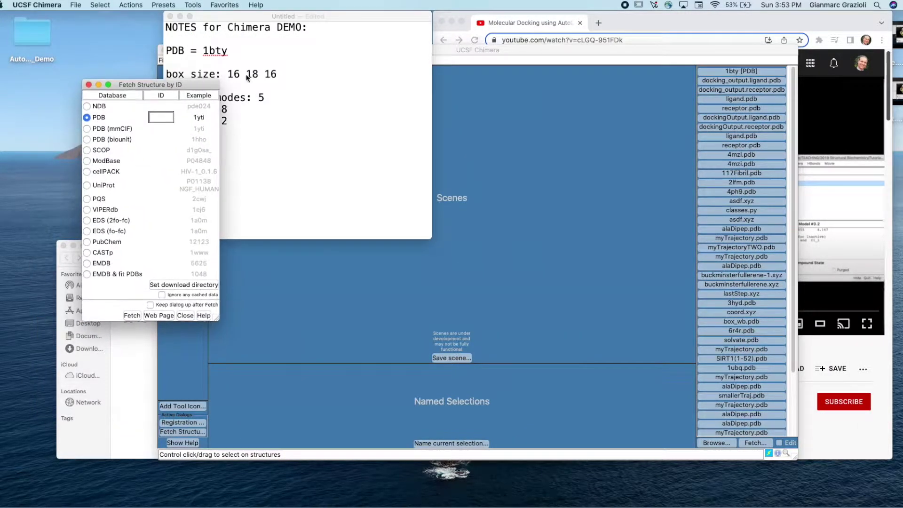
pyautogui.click(164, 117)
pyautogui.write('1bty')
pyautogui.click(133, 315)
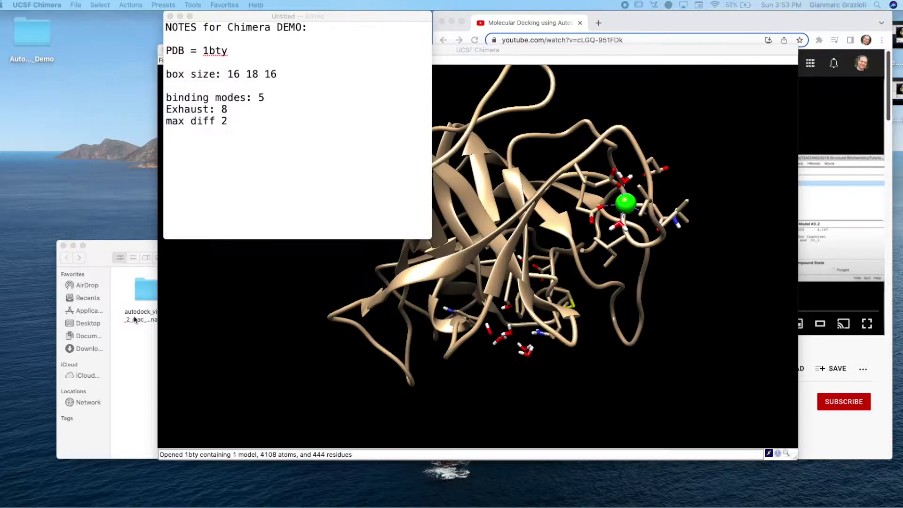
pyautogui.moveTo(475, 162); pyautogui.dragTo(301, 132)
pyautogui.moveTo(348, 18); pyautogui.dragTo(248, 18)
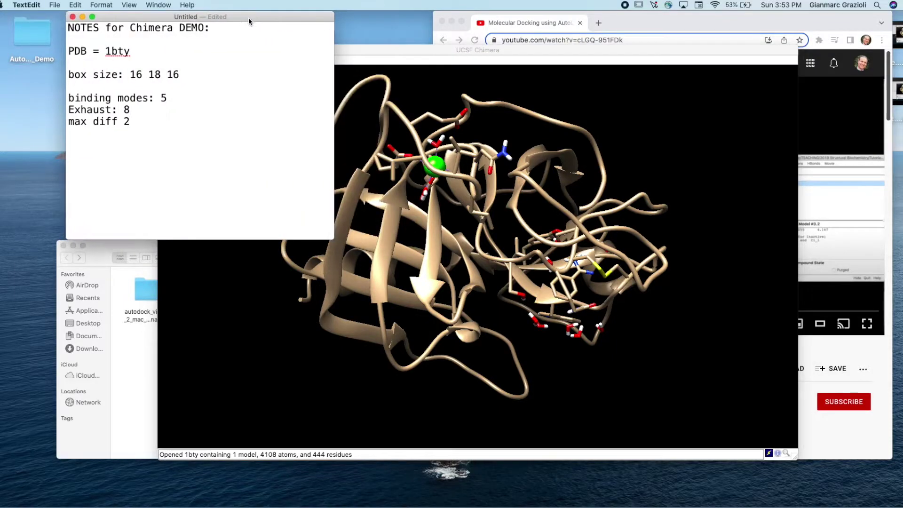
pyautogui.click(422, 49)
pyautogui.moveTo(423, 47); pyautogui.dragTo(368, 34)
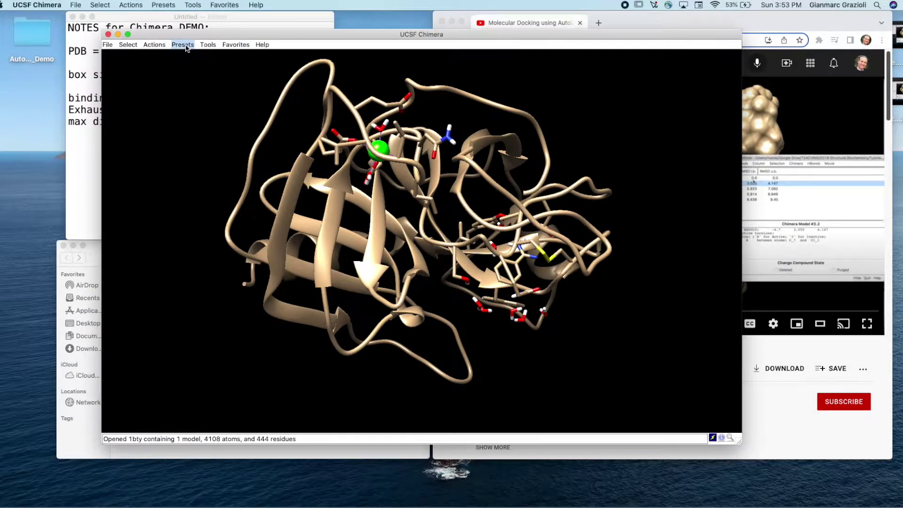
pyautogui.moveTo(391, 243); pyautogui.dragTo(586, 364)
pyautogui.scroll(10, 530, 338)
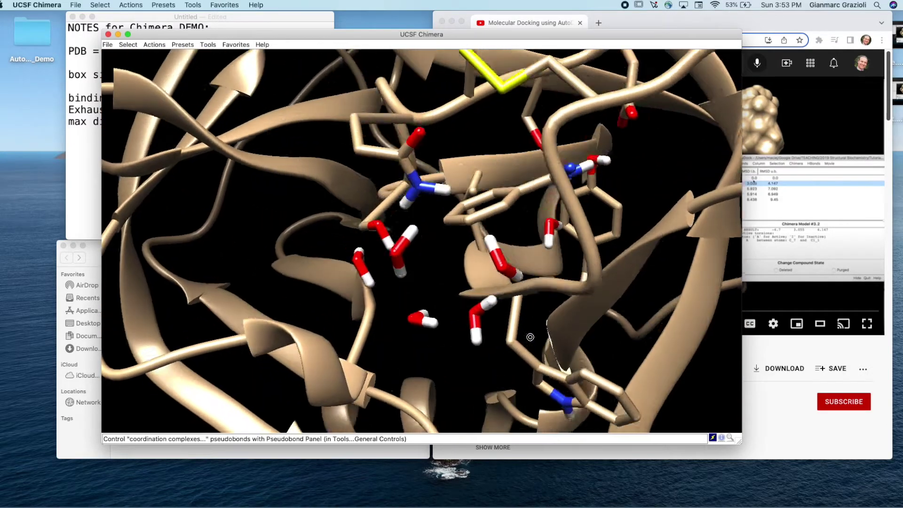
pyautogui.scroll(-5, 530, 337)
pyautogui.moveTo(530, 337); pyautogui.dragTo(547, 265)
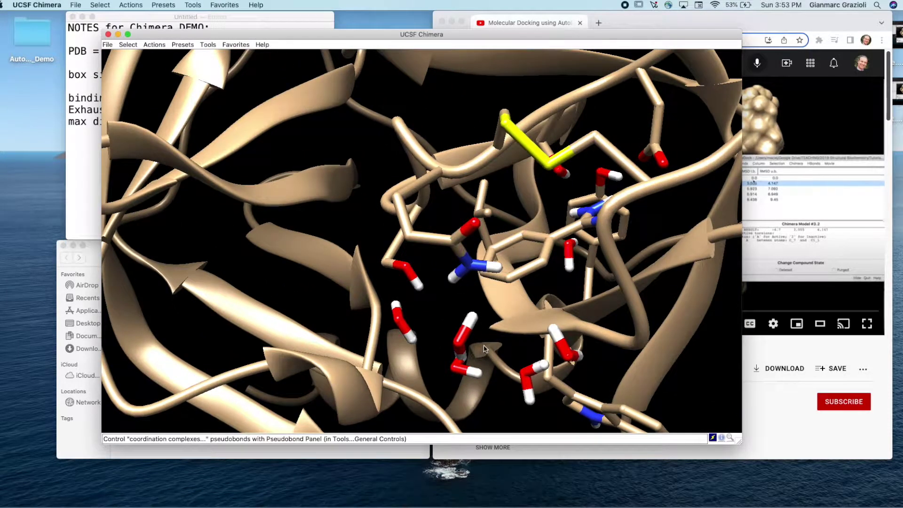
pyautogui.scroll(-2, 478, 282)
pyautogui.scroll(-5, 477, 282)
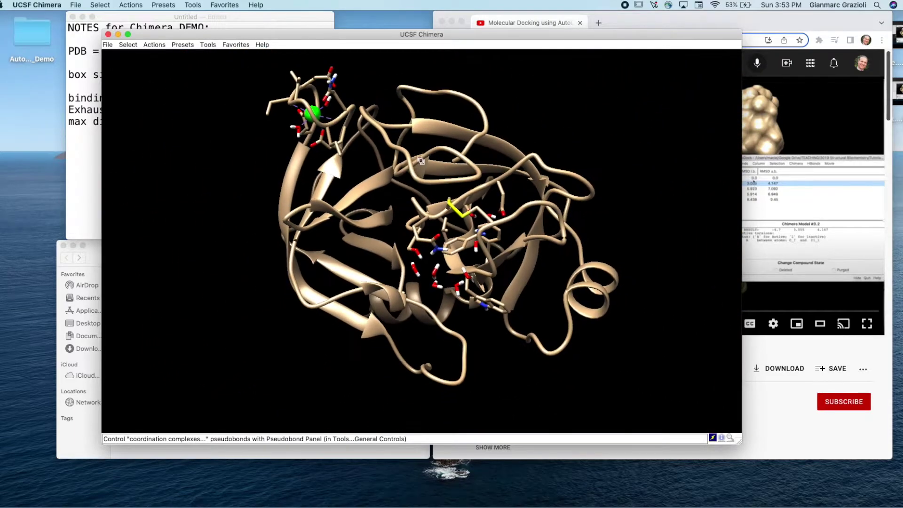
# Select the 1bty ligand, then invert the selection to all other atoms.
pyautogui.click(128, 45)
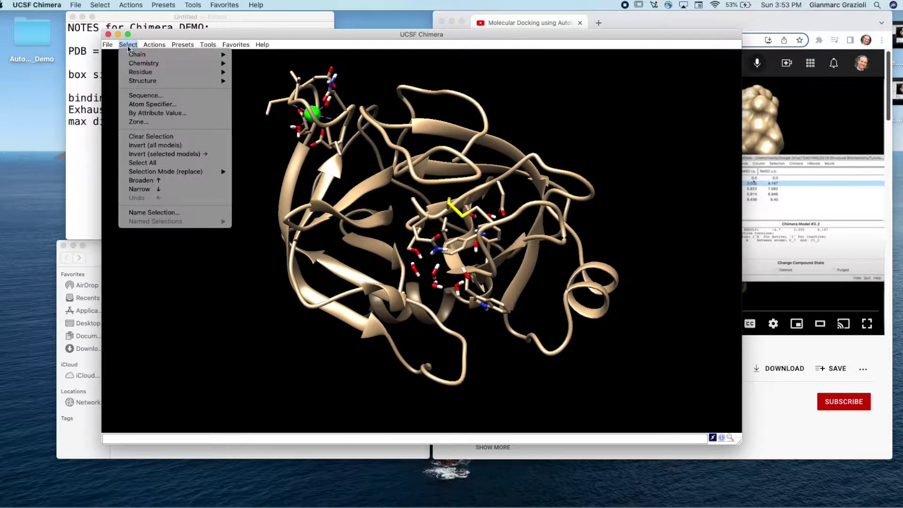
pyautogui.moveTo(154, 84)
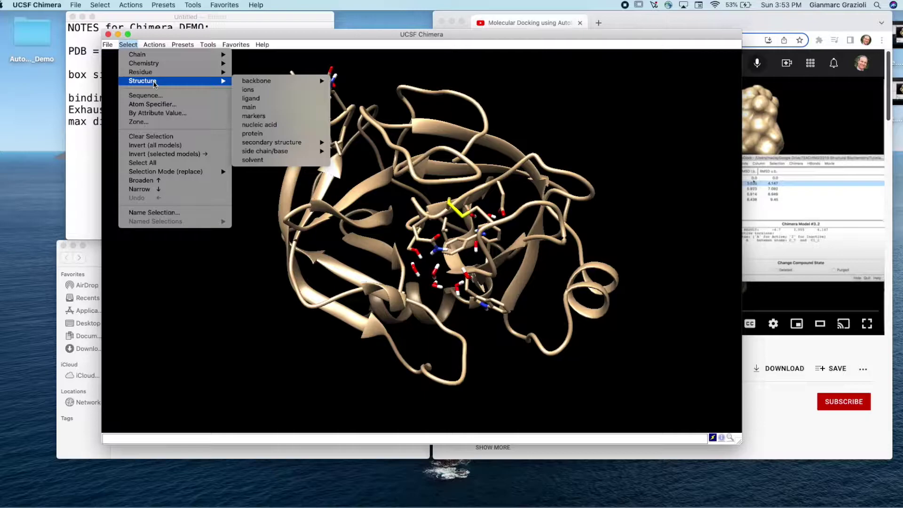
pyautogui.click(251, 98)
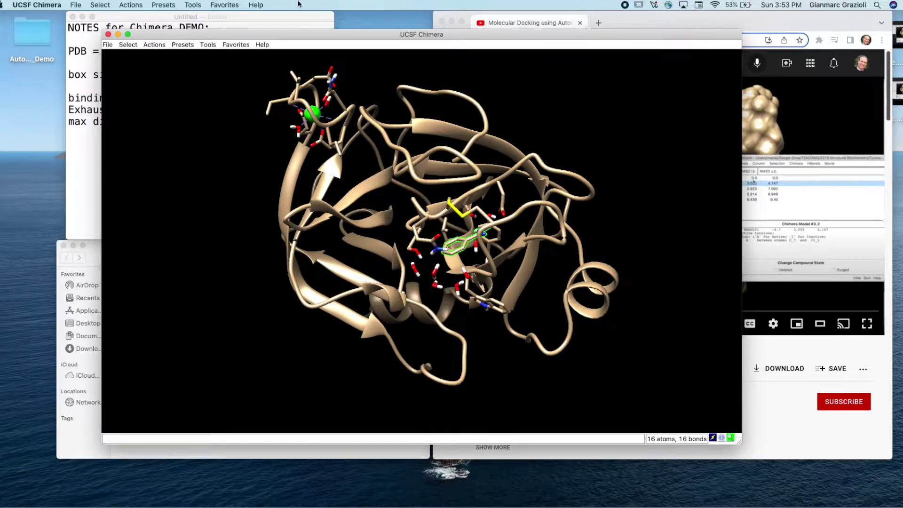
pyautogui.click(128, 45)
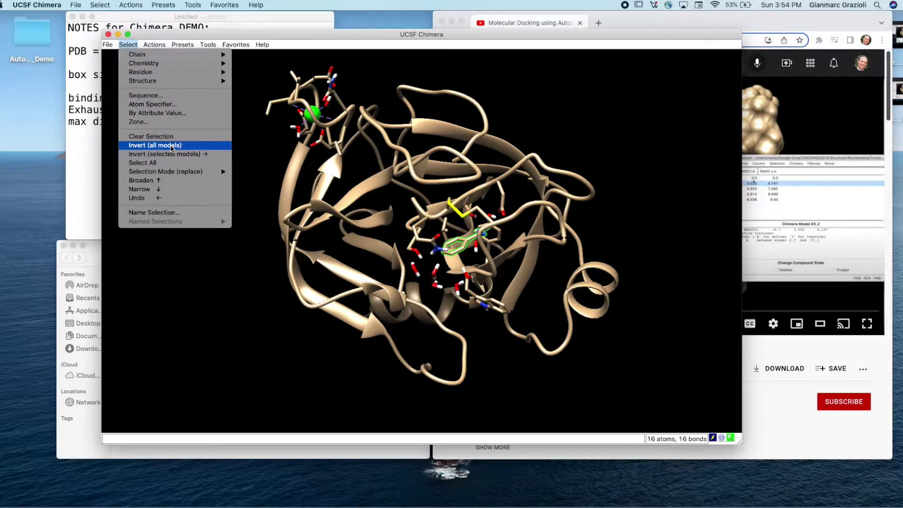
pyautogui.click(172, 145)
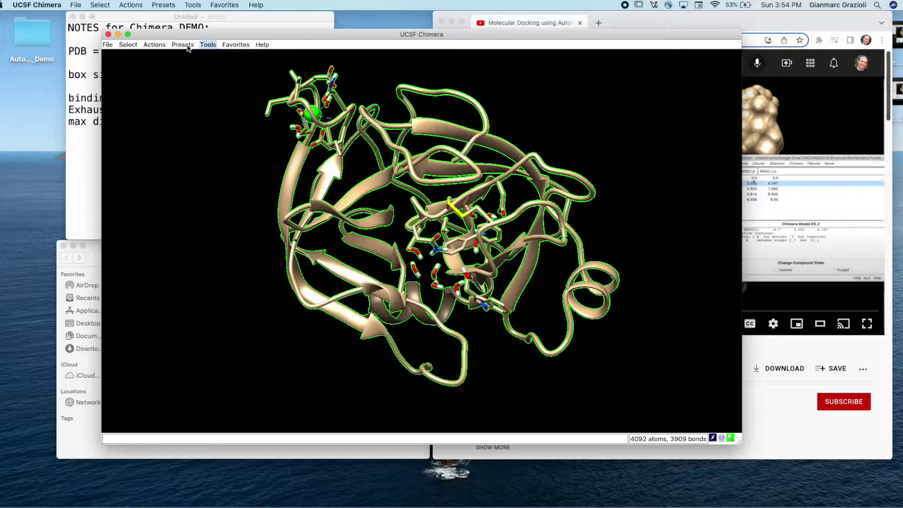
# Delete the selected protein atoms so only the benzamidine ligand remains.
pyautogui.click(127, 45)
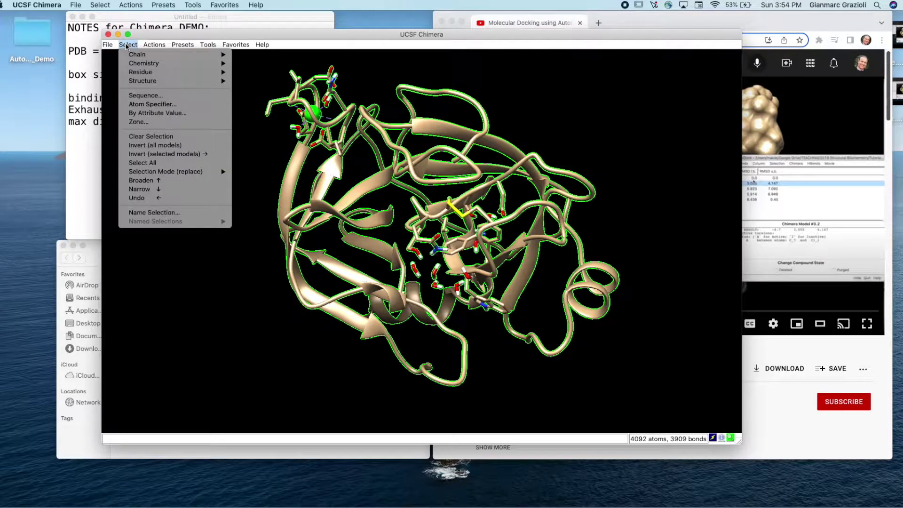
pyautogui.click(207, 45)
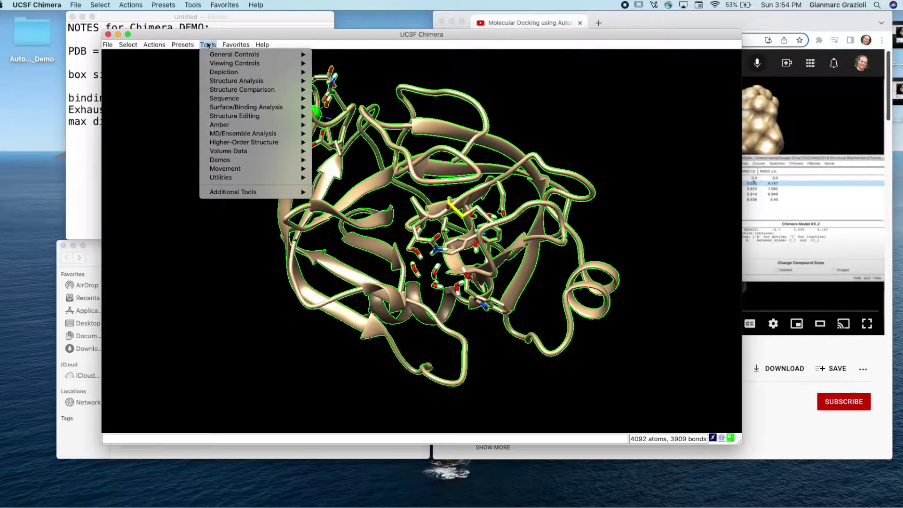
pyautogui.click(160, 46)
pyautogui.click(162, 46)
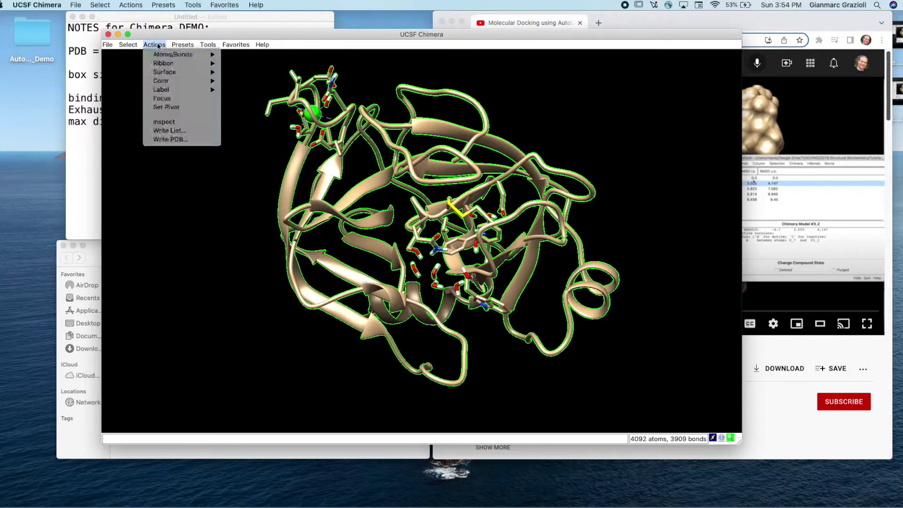
pyautogui.moveTo(170, 55)
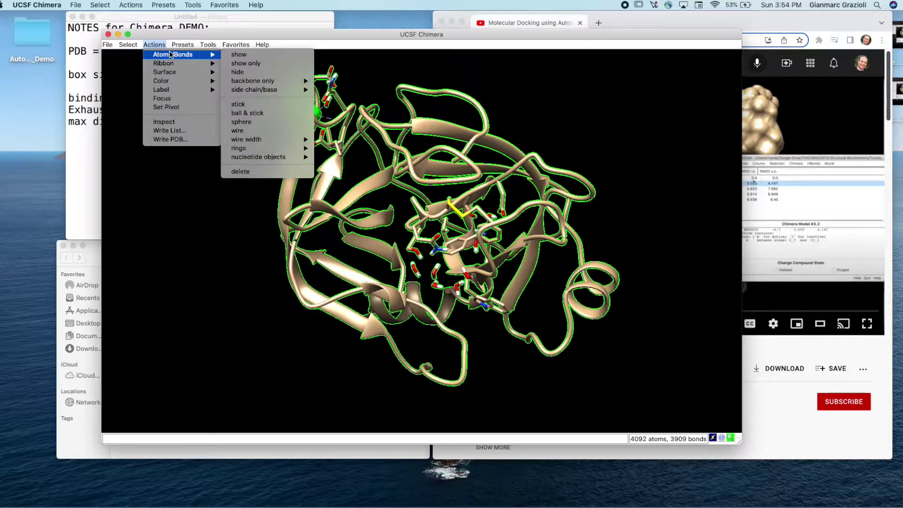
pyautogui.click(240, 171)
pyautogui.moveTo(413, 297); pyautogui.dragTo(447, 302)
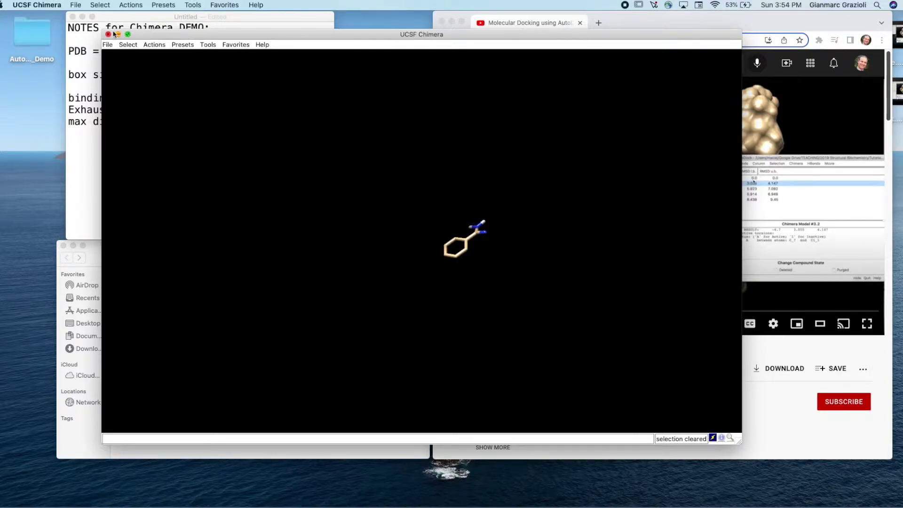
# Start a Save PDB and choose the Desktop's Autodock_through_Chimera_Demo folder as destination.
pyautogui.click(108, 45)
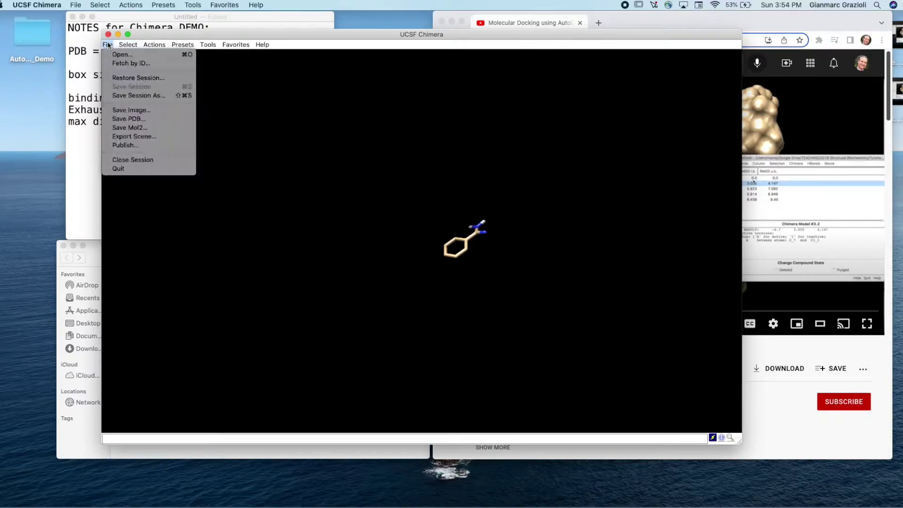
pyautogui.click(140, 120)
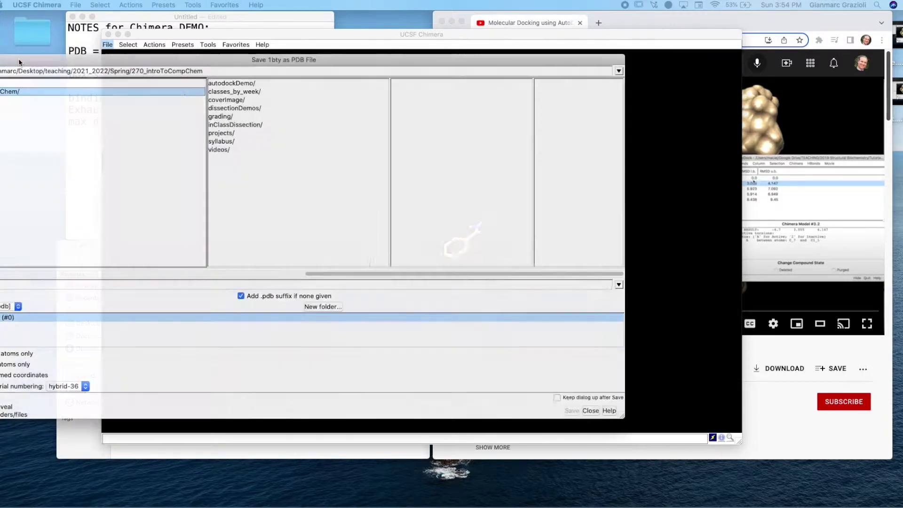
pyautogui.moveTo(18, 58); pyautogui.dragTo(140, 63)
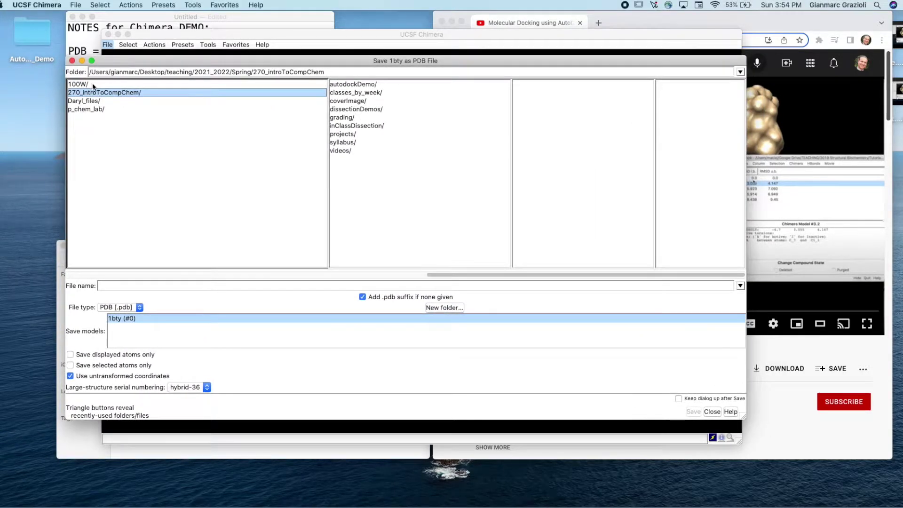
pyautogui.click(93, 85)
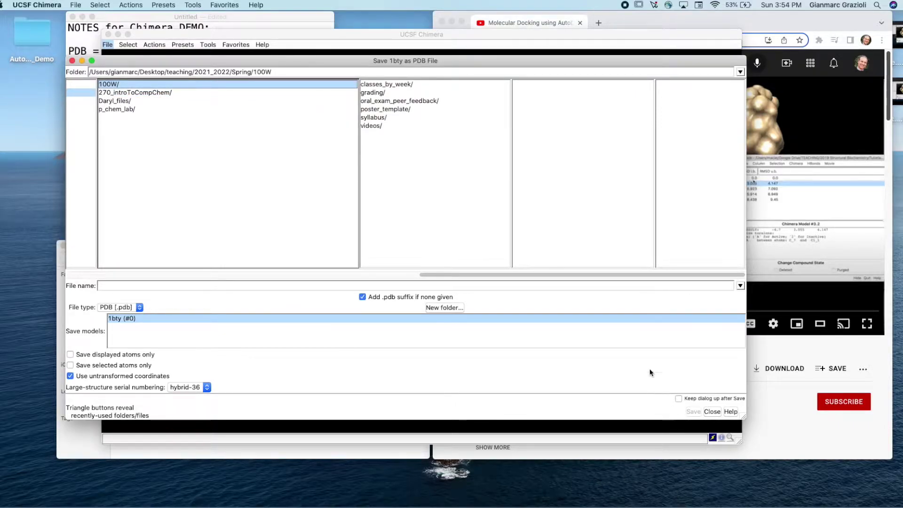
pyautogui.moveTo(310, 60); pyautogui.dragTo(371, 21)
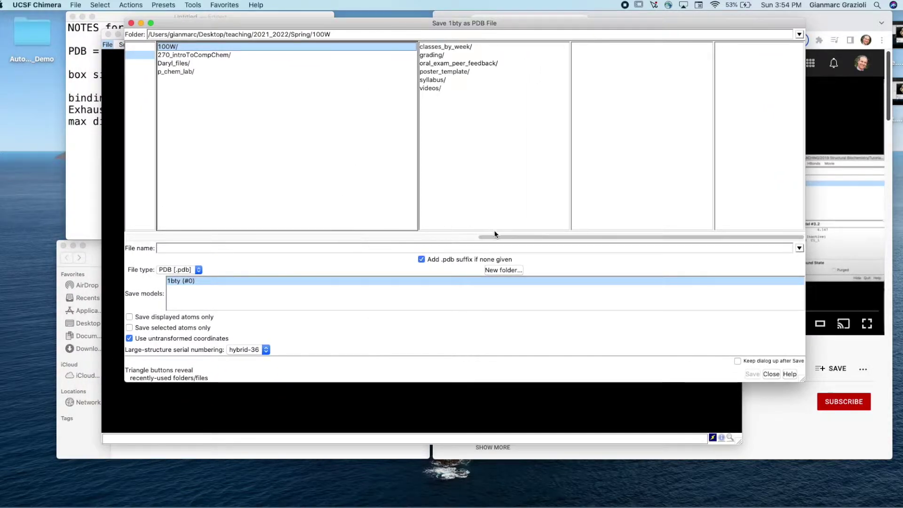
pyautogui.moveTo(495, 237); pyautogui.dragTo(158, 237)
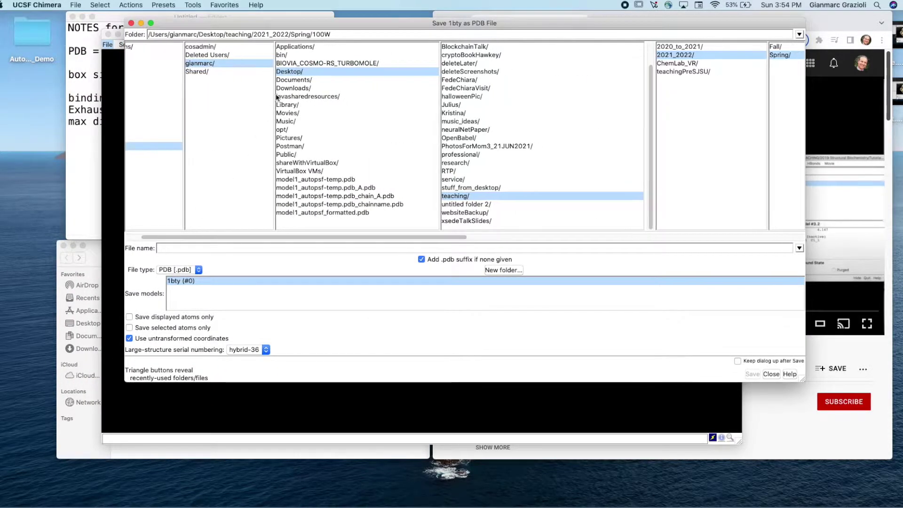
pyautogui.click(298, 72)
pyautogui.click(29, 32)
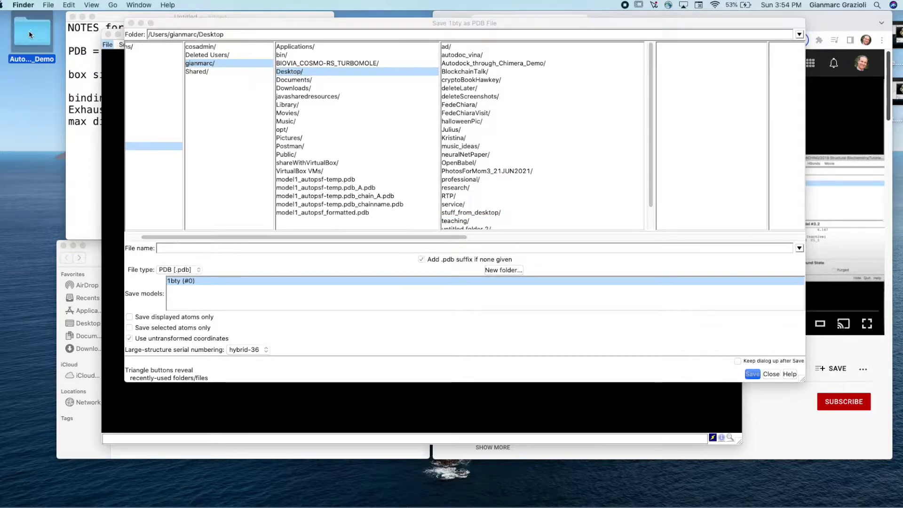
pyautogui.doubleClick(29, 32)
pyautogui.moveTo(117, 270); pyautogui.dragTo(82, 124)
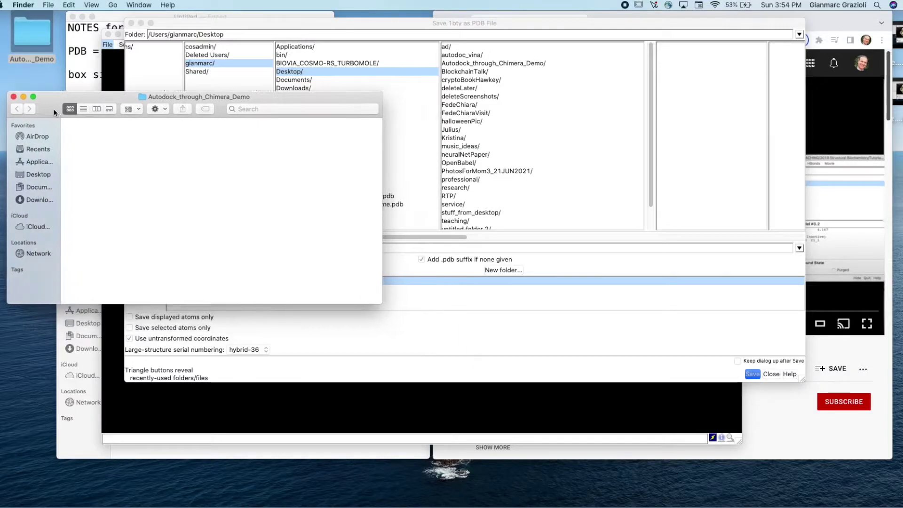
pyautogui.click(38, 110)
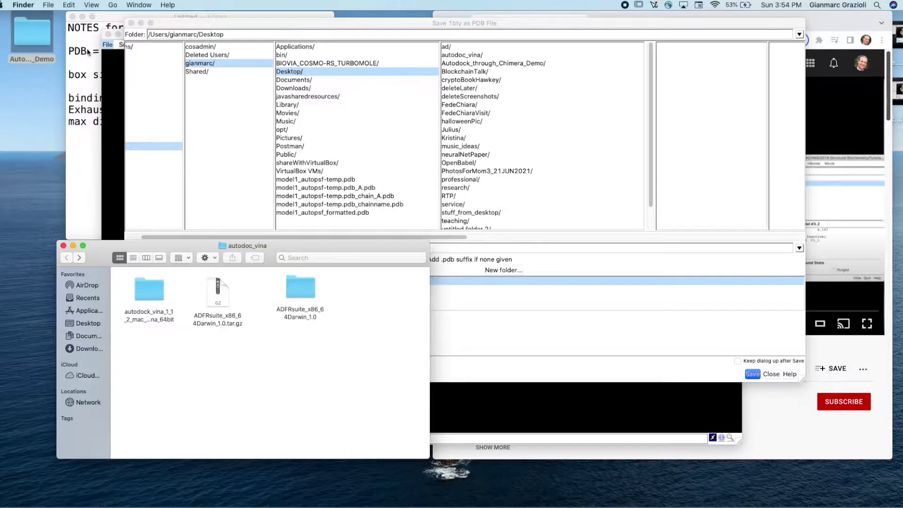
pyautogui.click(516, 65)
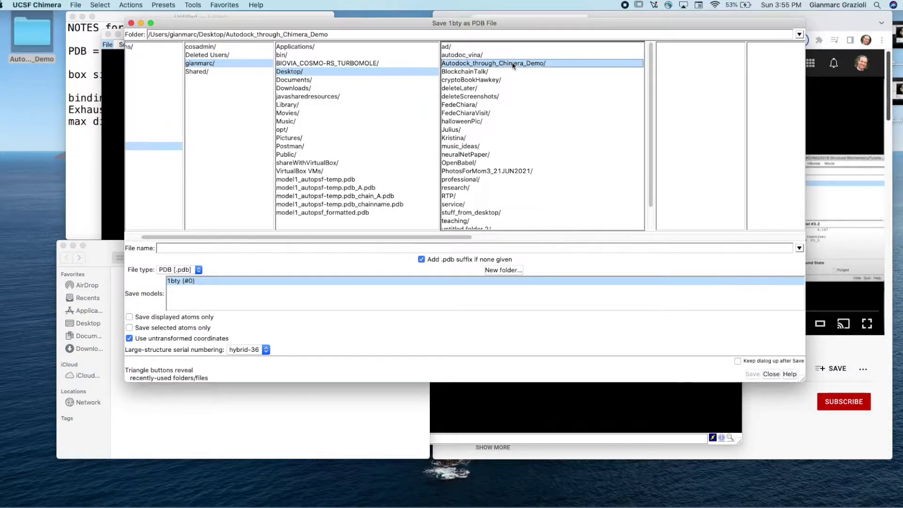
# Save the ligand under the file name 'ligand'.
pyautogui.click(250, 248)
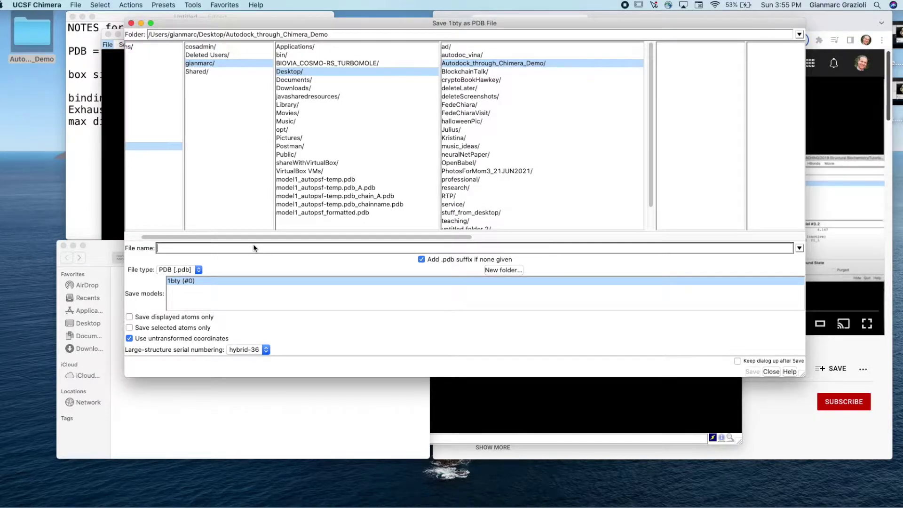
pyautogui.write('ligand')
pyautogui.click(752, 371)
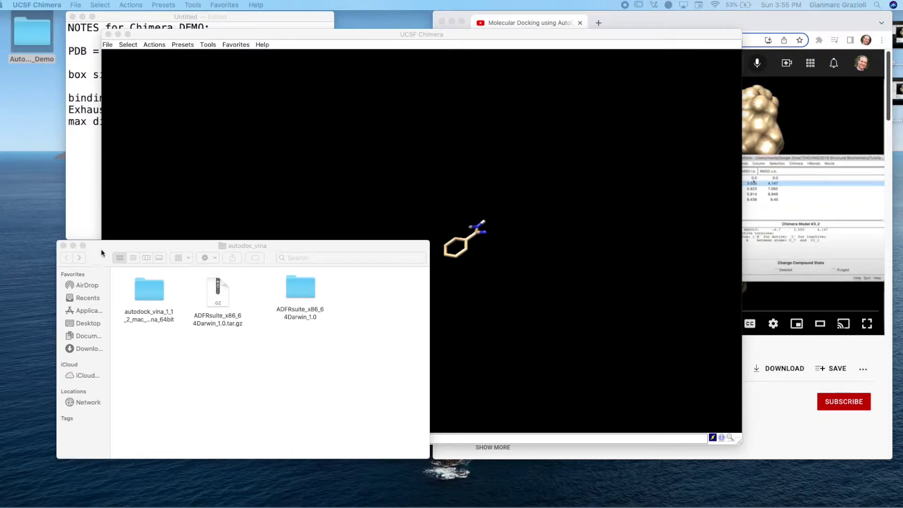
# Open the demo folder in Finder to show ligand.pdb and close the Chimera session.
pyautogui.moveTo(101, 252); pyautogui.dragTo(83, 260)
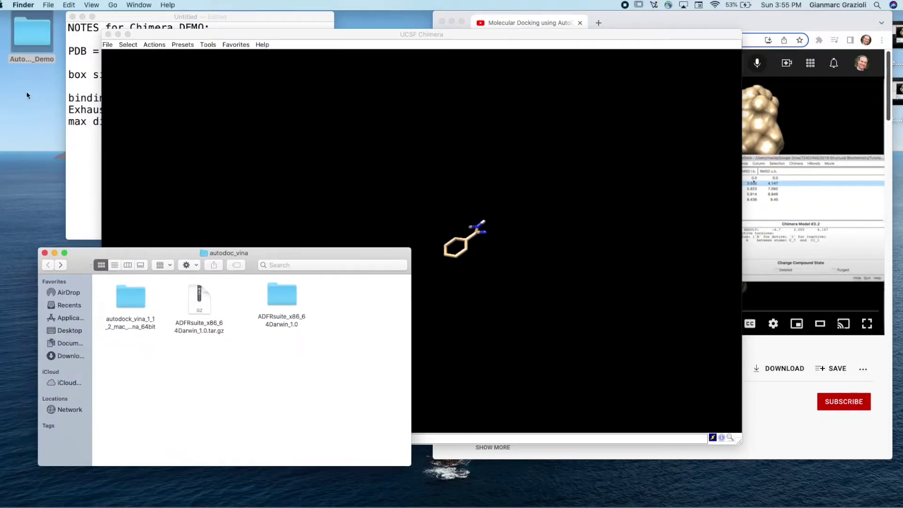
pyautogui.doubleClick(21, 32)
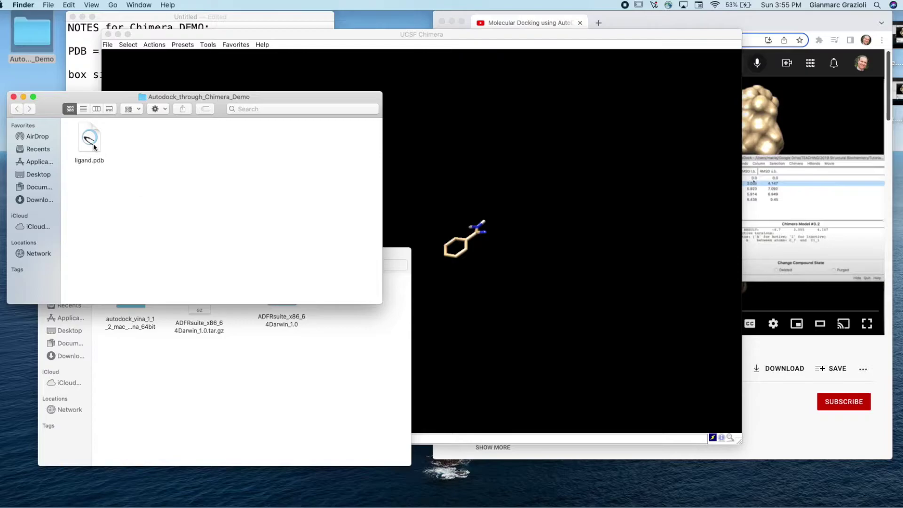
pyautogui.click(230, 82)
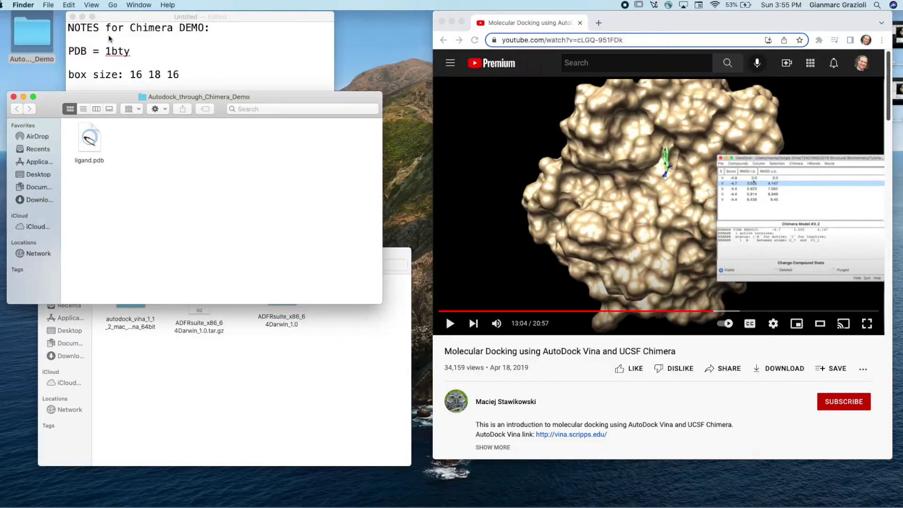
pyautogui.click(108, 34)
# Relaunch Chimera from a Spotlight search for 'chimera'.
pyautogui.click(875, 4)
pyautogui.write('chimera')
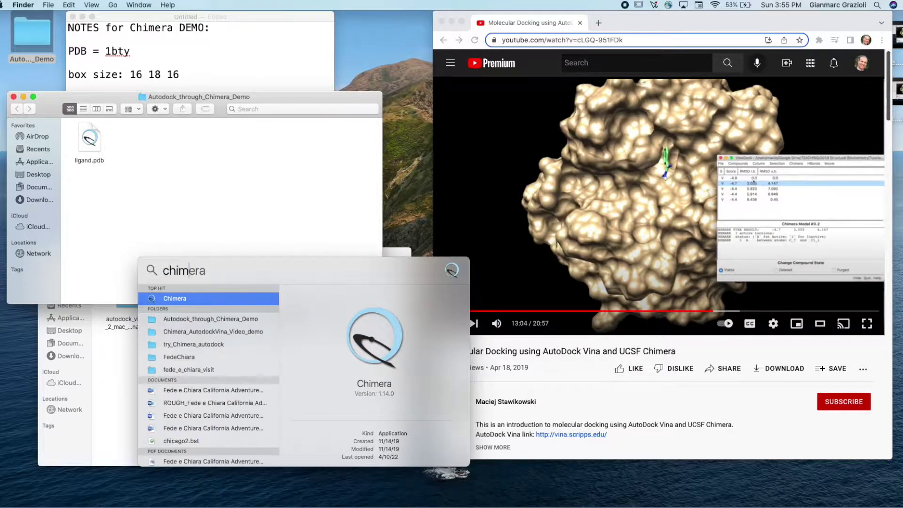
pyautogui.press('Return')
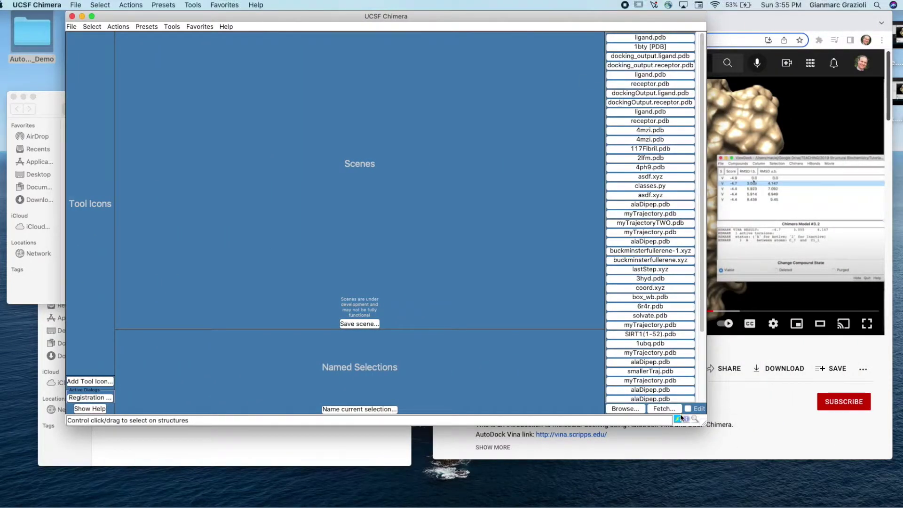
# Fetch PDB ID 1bty again into the fresh Chimera session.
pyautogui.click(673, 409)
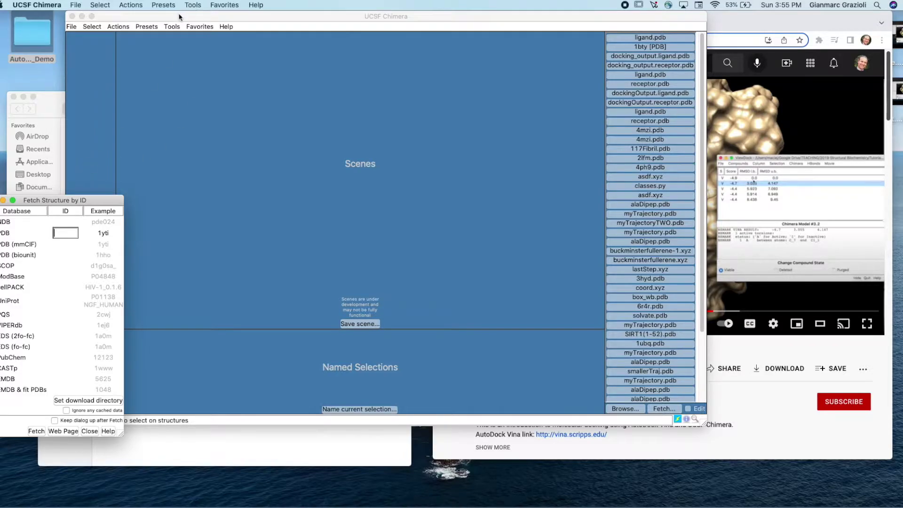
pyautogui.moveTo(180, 17); pyautogui.dragTo(410, 41)
pyautogui.moveTo(95, 199); pyautogui.dragTo(290, 120)
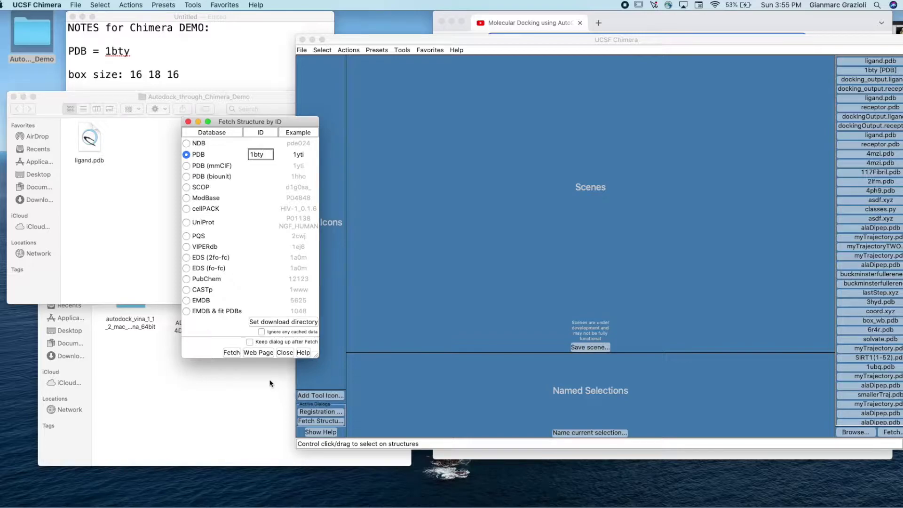
pyautogui.click(235, 352)
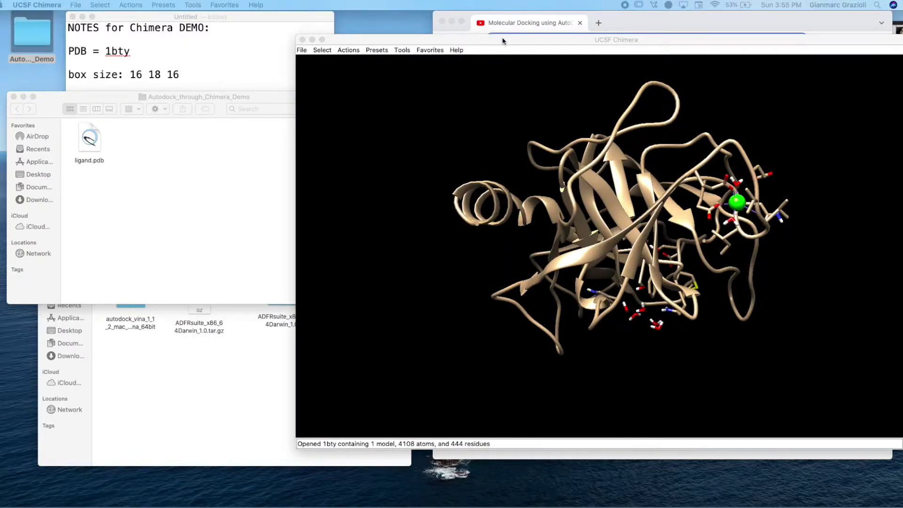
# Select the 1bty protein and invert the selection to all non-protein atoms.
pyautogui.moveTo(510, 41); pyautogui.dragTo(257, 18)
pyautogui.moveTo(367, 179); pyautogui.dragTo(210, 148)
pyautogui.moveTo(322, 276); pyautogui.dragTo(460, 123)
pyautogui.moveTo(378, 124); pyautogui.dragTo(305, 143)
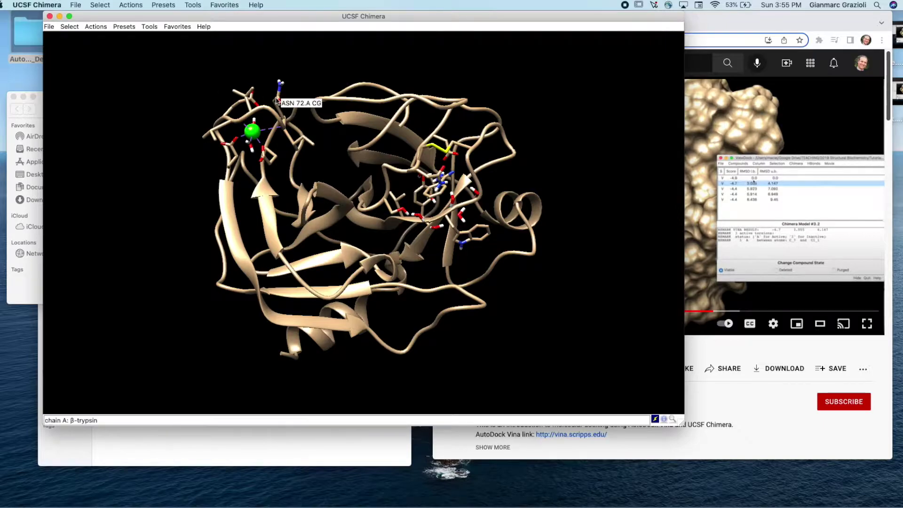
pyautogui.click(71, 26)
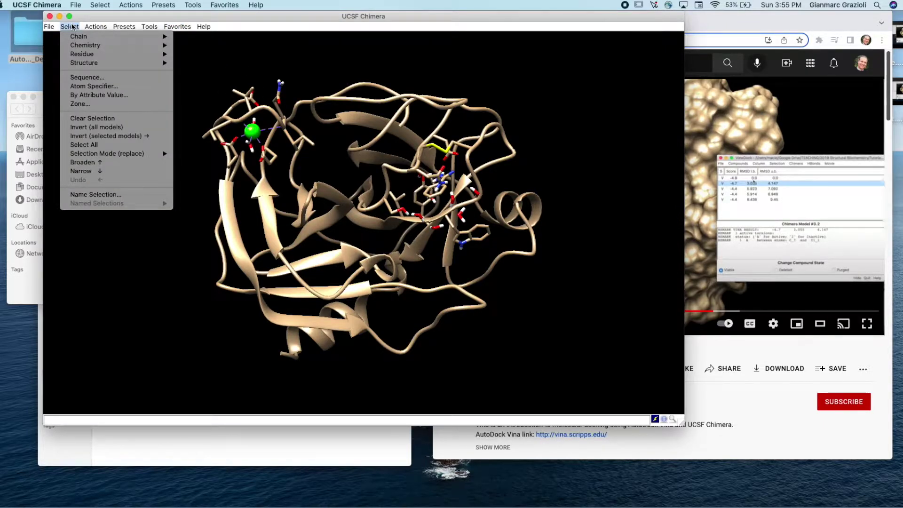
pyautogui.moveTo(105, 66)
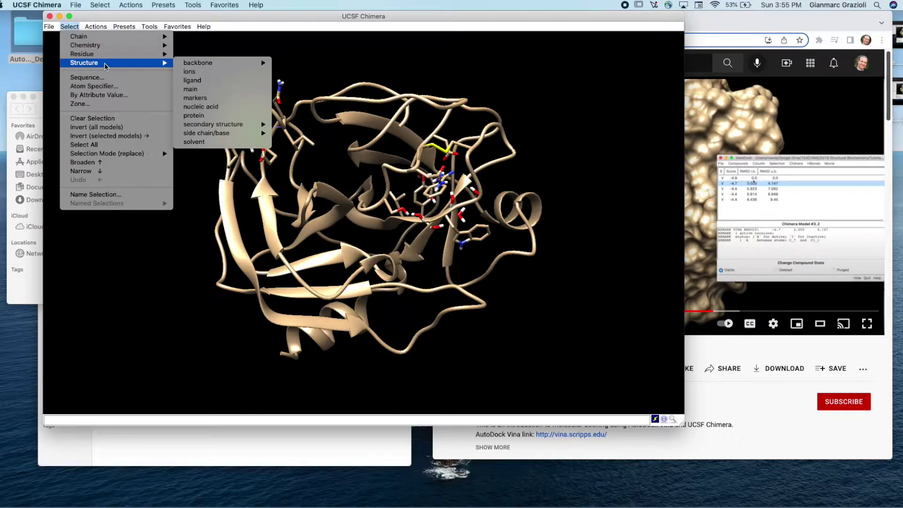
pyautogui.click(200, 117)
pyautogui.click(70, 27)
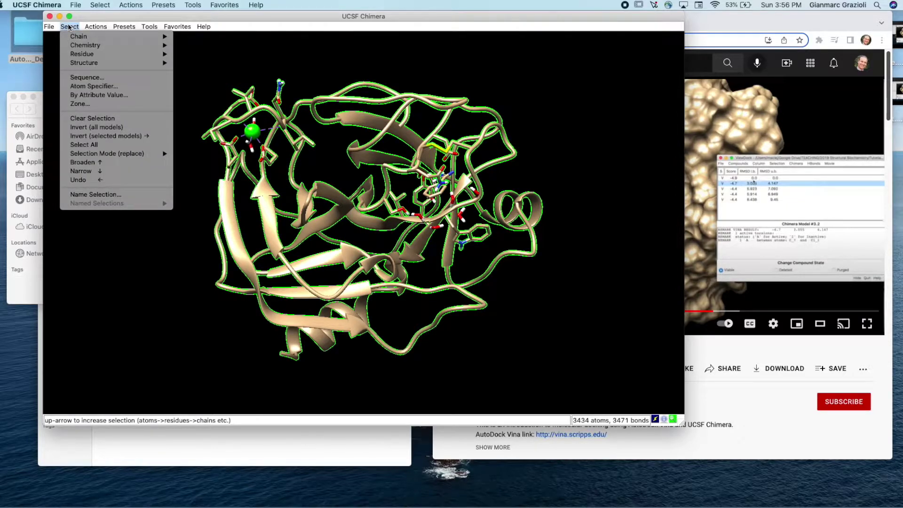
pyautogui.click(120, 128)
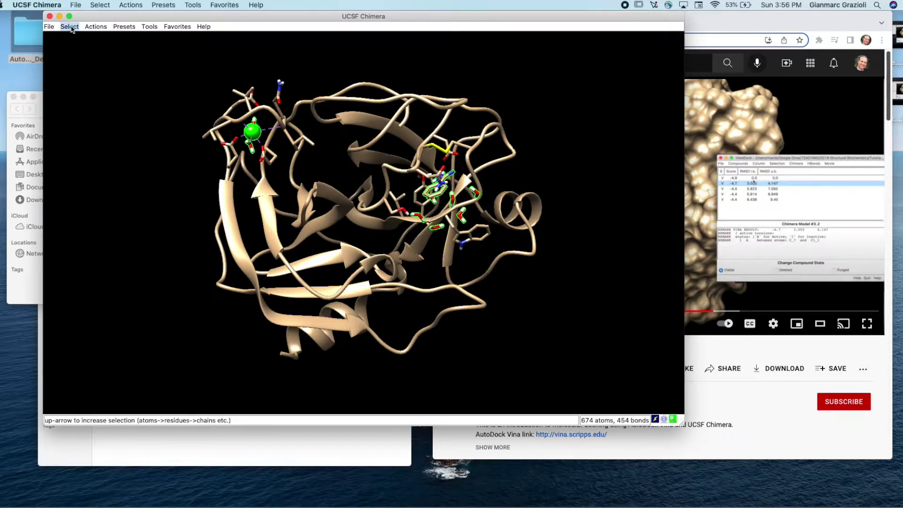
# Delete the selected ligand, ion and other non-protein atoms.
pyautogui.click(149, 29)
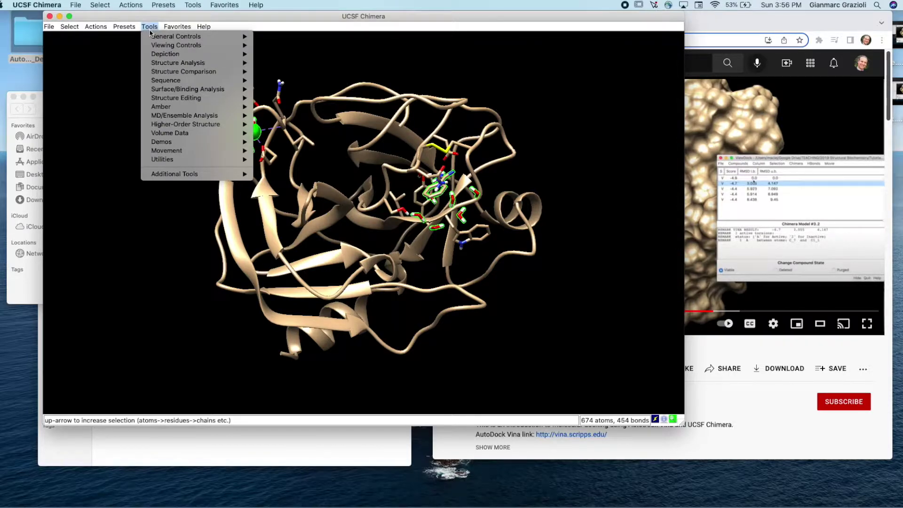
pyautogui.click(81, 28)
pyautogui.click(96, 27)
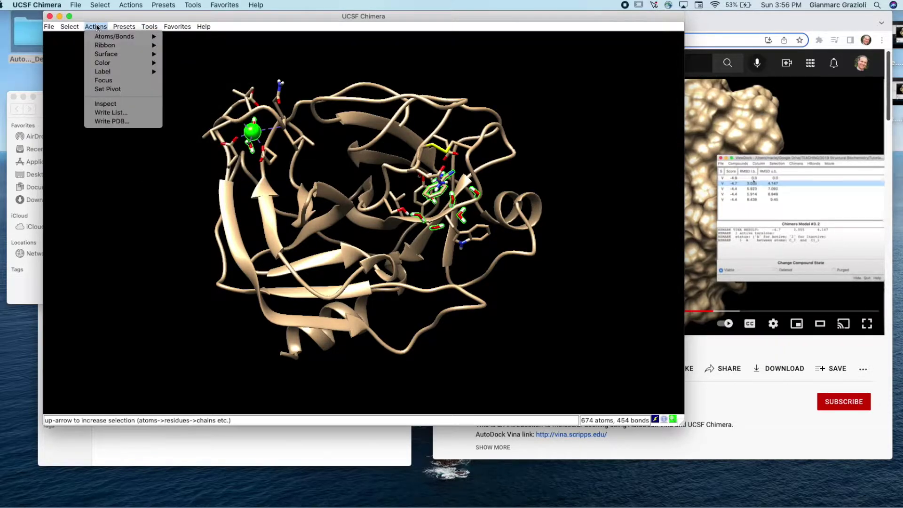
pyautogui.moveTo(106, 37)
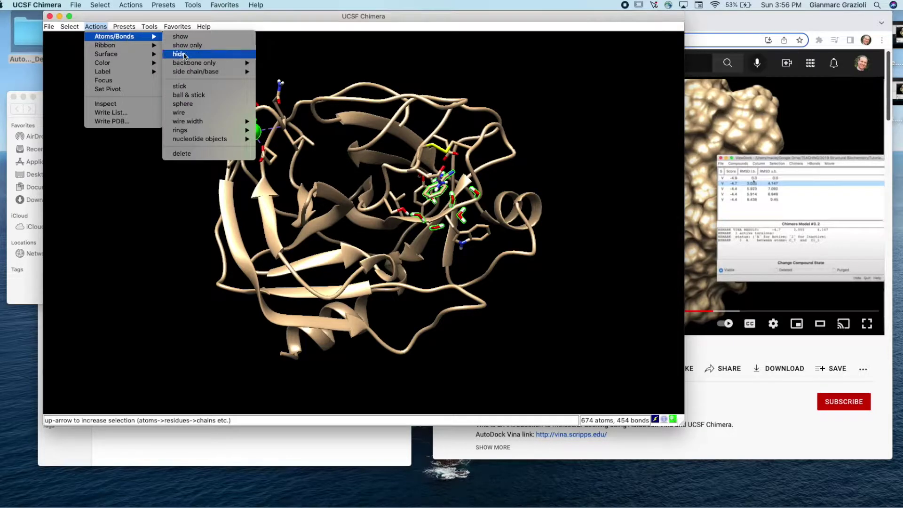
pyautogui.click(219, 154)
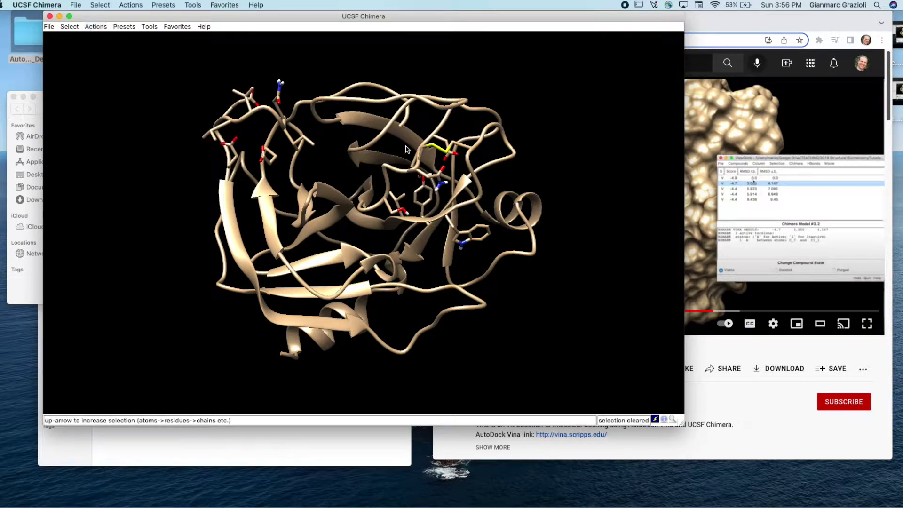
pyautogui.moveTo(418, 269); pyautogui.dragTo(347, 191)
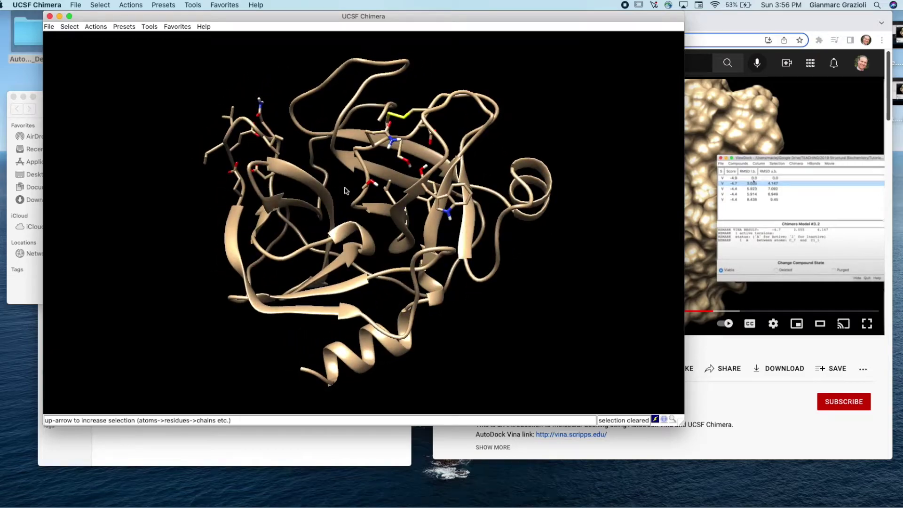
# Save the protein-only structure as receptor.pdb in the demo folder.
pyautogui.click(52, 28)
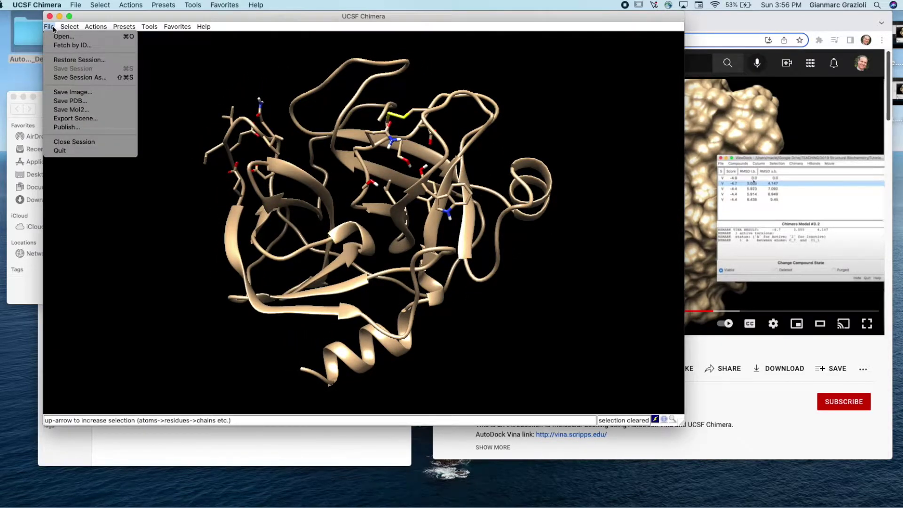
pyautogui.click(70, 100)
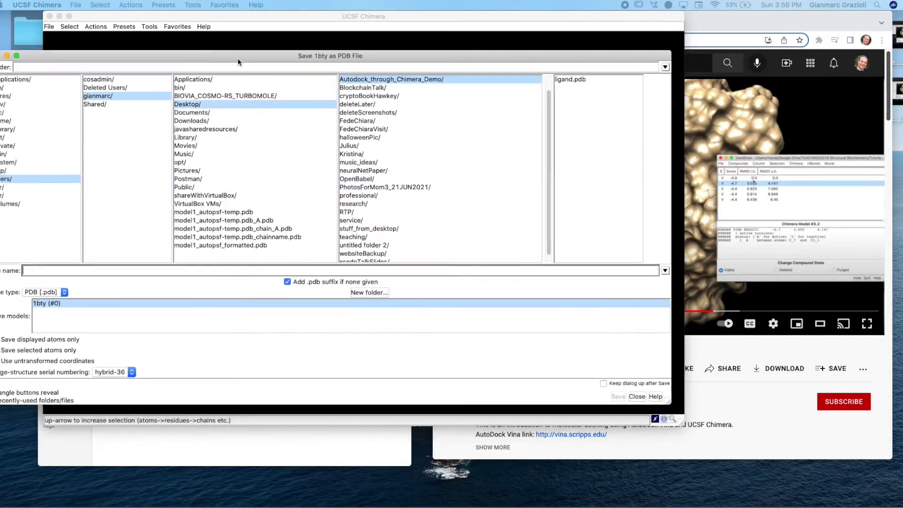
pyautogui.moveTo(238, 57); pyautogui.dragTo(329, 37)
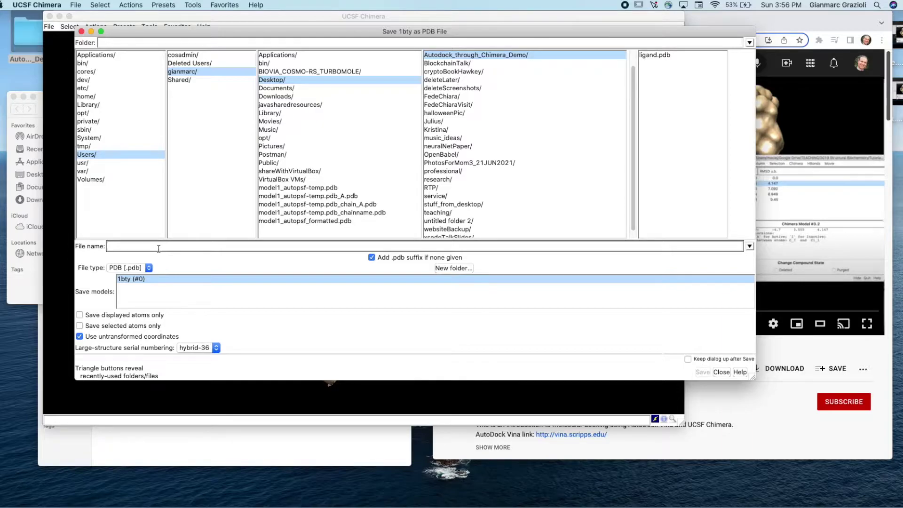
pyautogui.write('receptor')
pyautogui.click(702, 373)
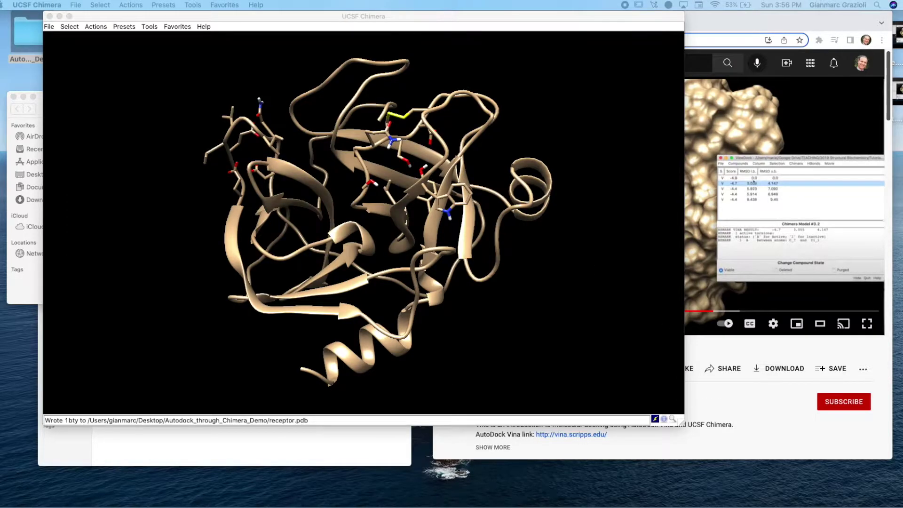
# Confirm receptor.pdb appears in the demo folder, then close the Finder window.
pyautogui.click(29, 45)
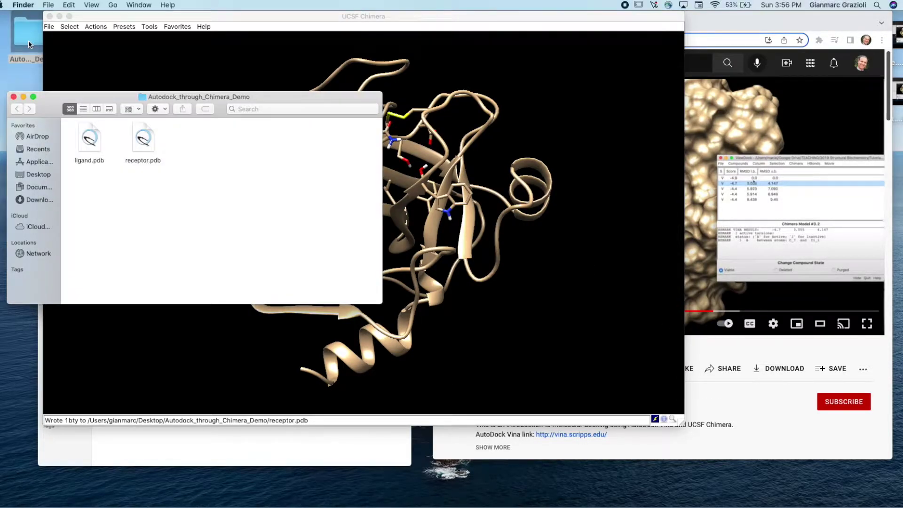
pyautogui.click(138, 161)
pyautogui.click(13, 96)
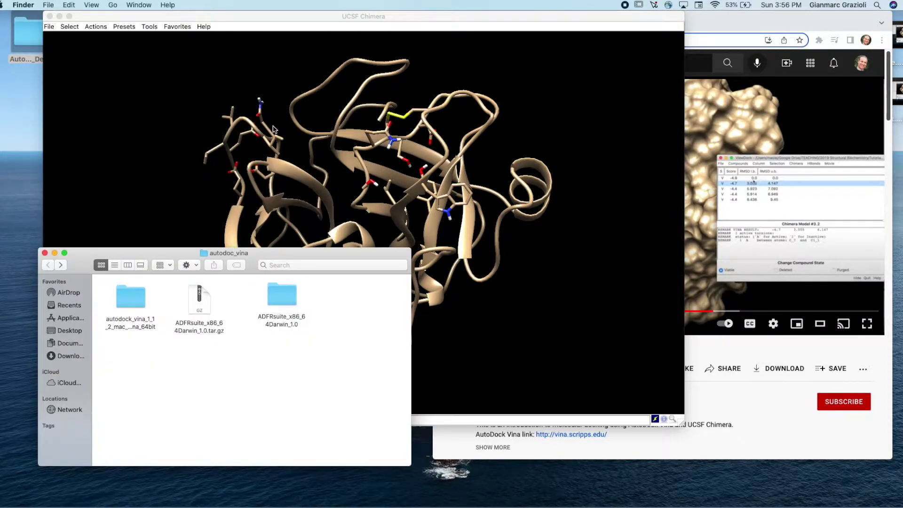
pyautogui.click(273, 129)
pyautogui.moveTo(272, 128); pyautogui.dragTo(198, 42)
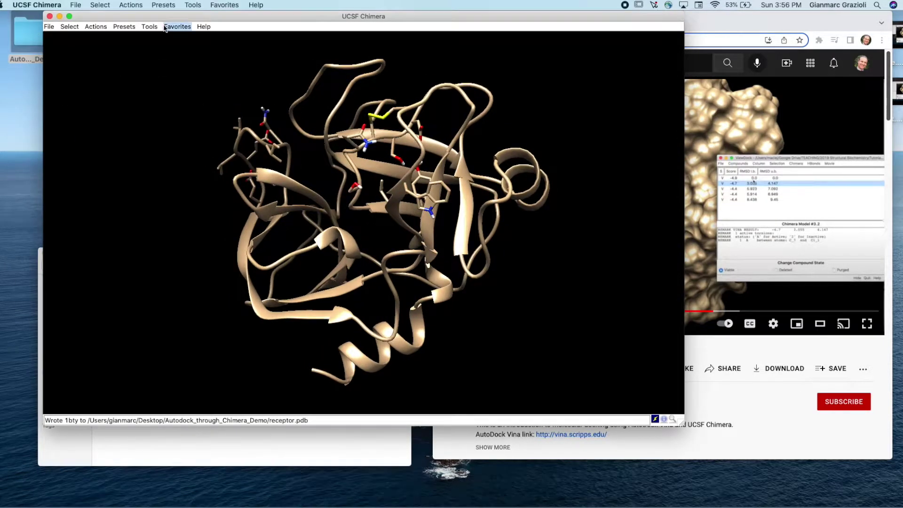
# Rename model 1bty to 'receptor' in the Model Panel, then close the panel.
pyautogui.click(177, 27)
pyautogui.click(191, 36)
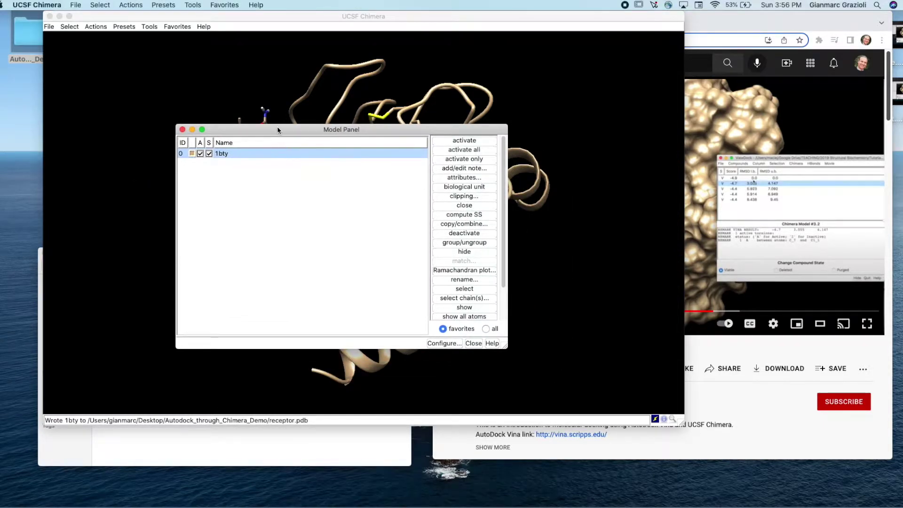
pyautogui.moveTo(278, 128); pyautogui.dragTo(217, 126)
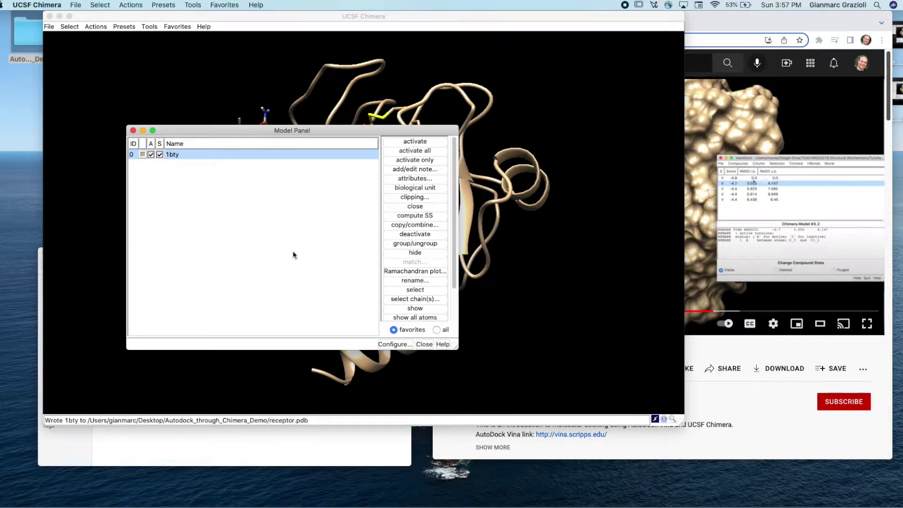
pyautogui.click(424, 281)
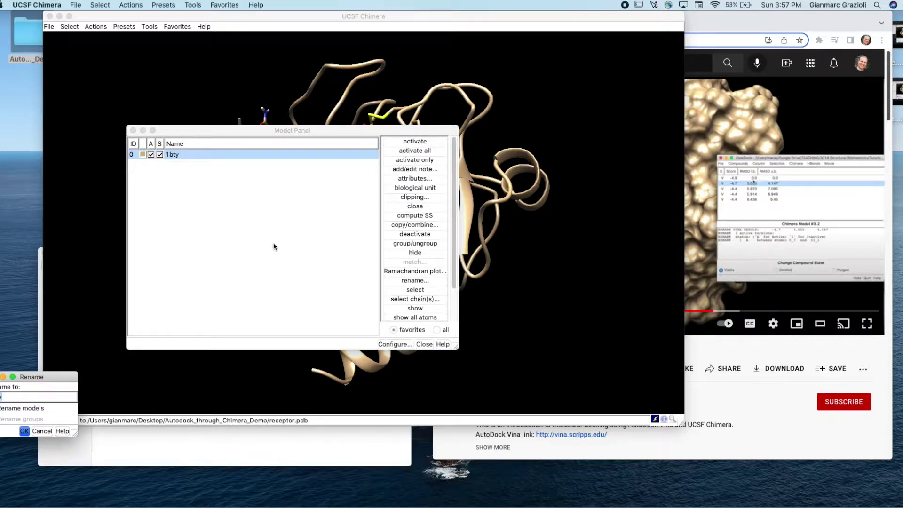
pyautogui.moveTo(52, 377); pyautogui.dragTo(346, 199)
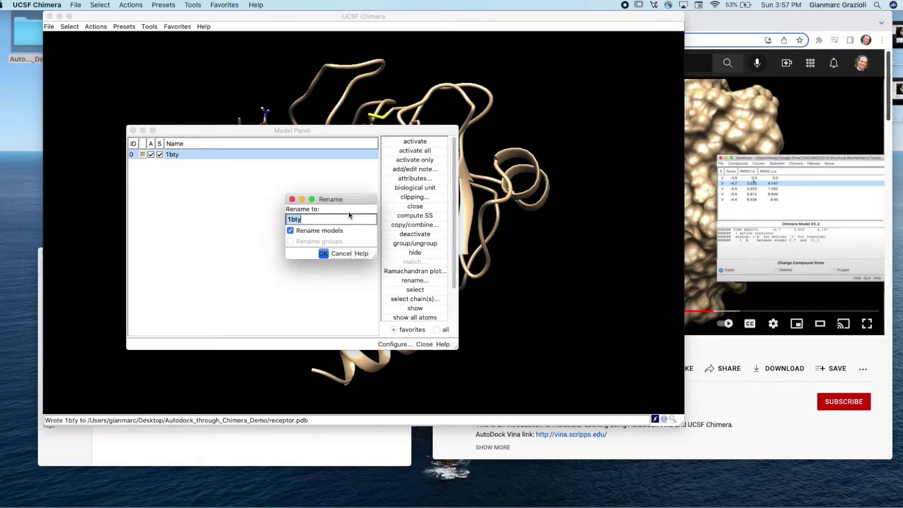
pyautogui.write('recep')
pyautogui.press('BackSpace')
pyautogui.write('ept')
pyautogui.click(323, 253)
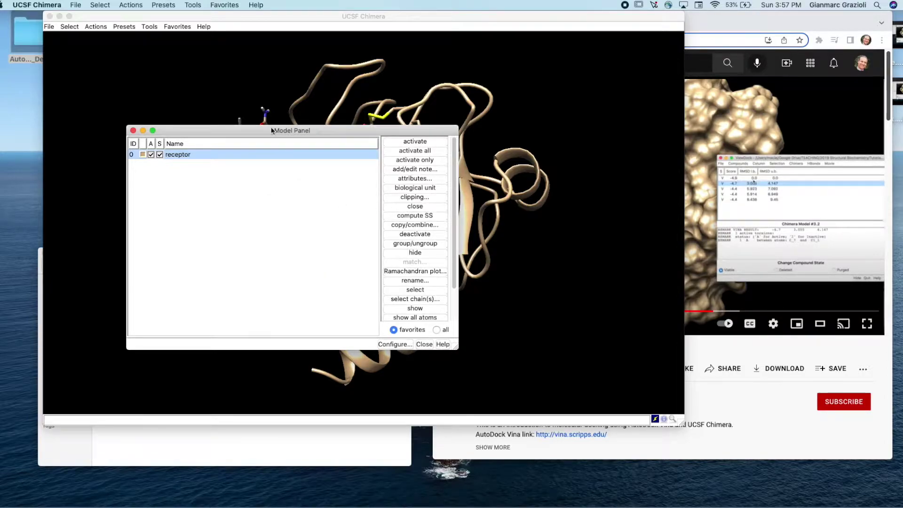
pyautogui.moveTo(271, 130); pyautogui.dragTo(292, 132)
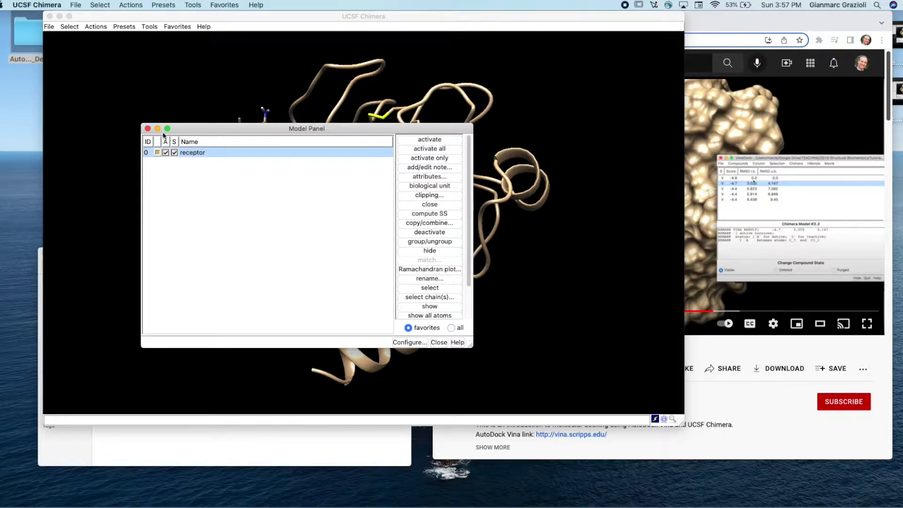
pyautogui.click(147, 129)
# Open ligand.pdb from Autodock_through_Chimera_Demo so it sits in the receptor's binding pocket.
pyautogui.moveTo(149, 133); pyautogui.dragTo(170, 193)
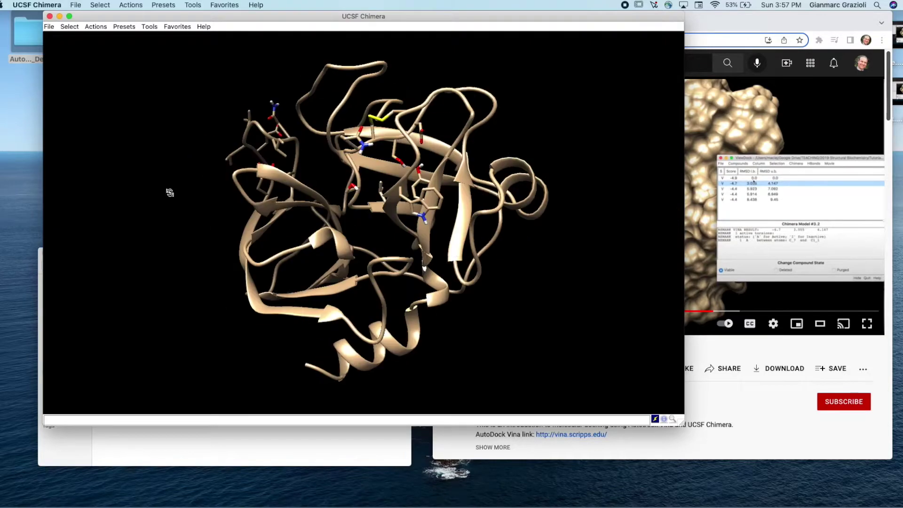
pyautogui.moveTo(239, 113); pyautogui.dragTo(310, 115)
pyautogui.moveTo(270, 20); pyautogui.dragTo(349, 53)
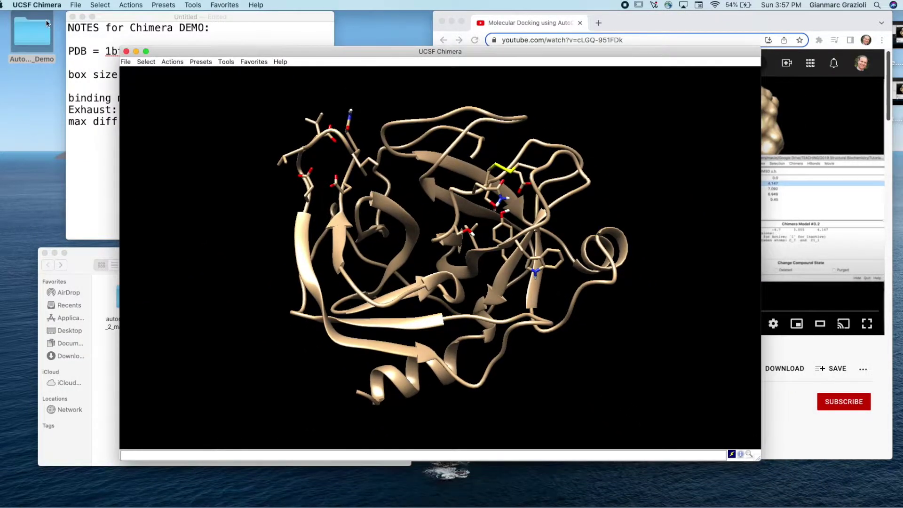
pyautogui.moveTo(271, 161); pyautogui.dragTo(304, 167)
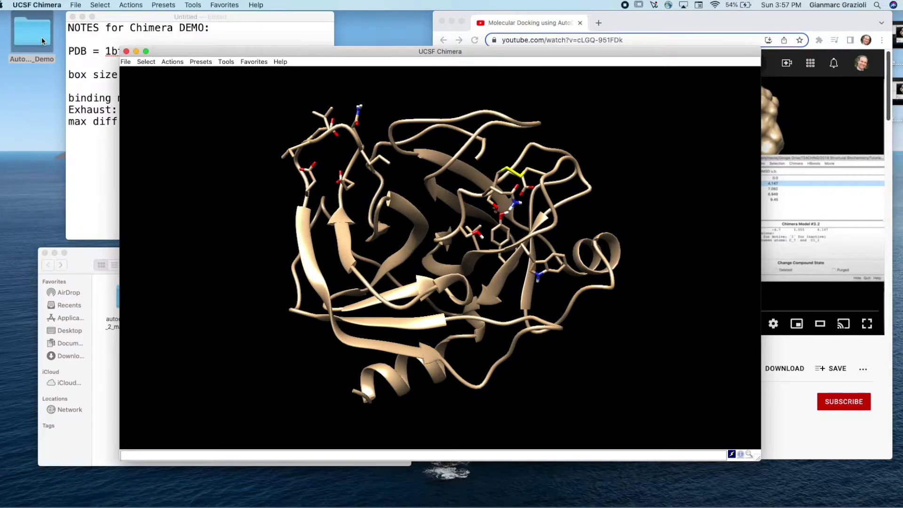
pyautogui.click(125, 62)
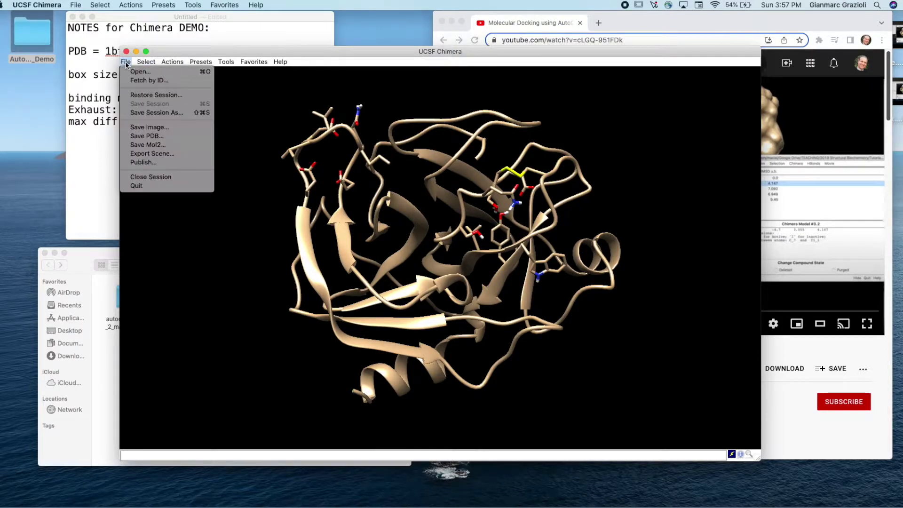
pyautogui.click(142, 72)
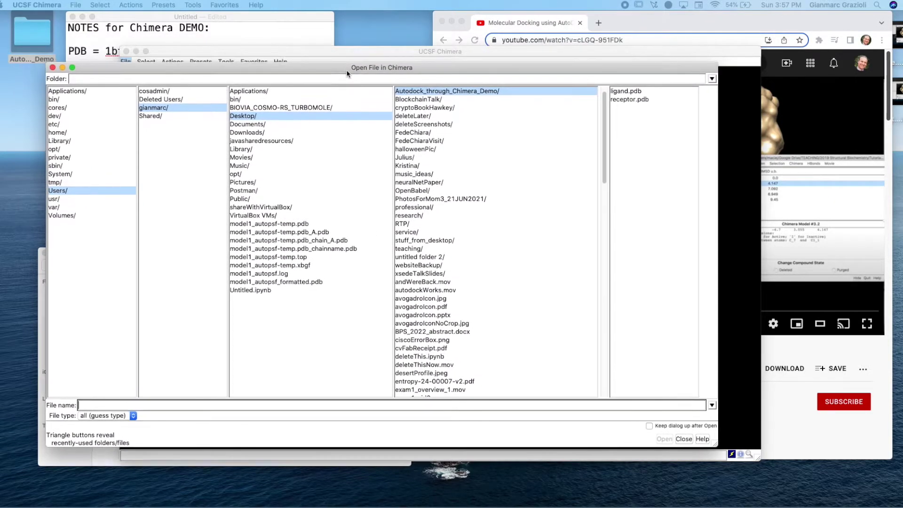
pyautogui.doubleClick(35, 48)
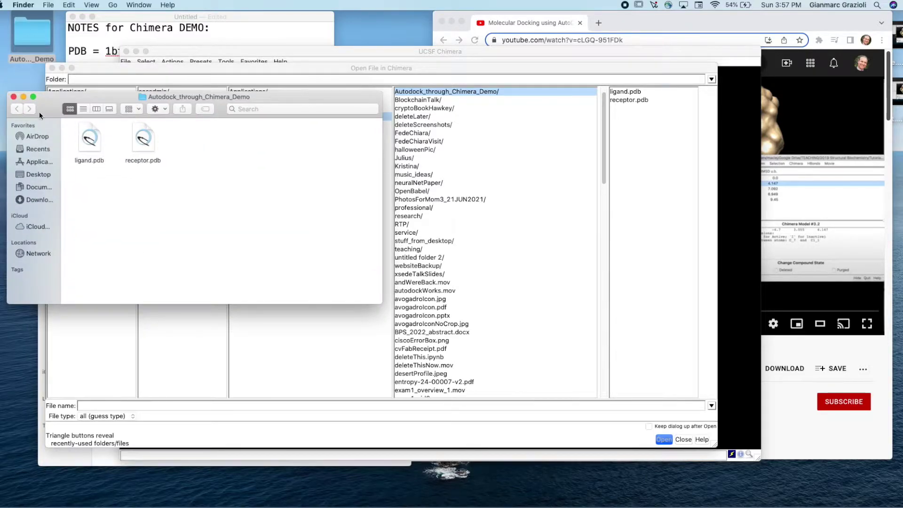
pyautogui.click(14, 97)
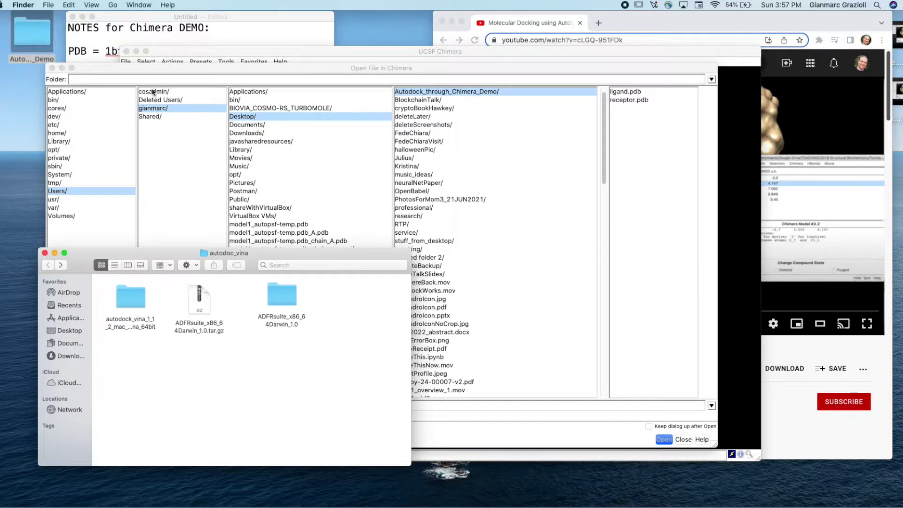
pyautogui.click(628, 94)
pyautogui.click(625, 91)
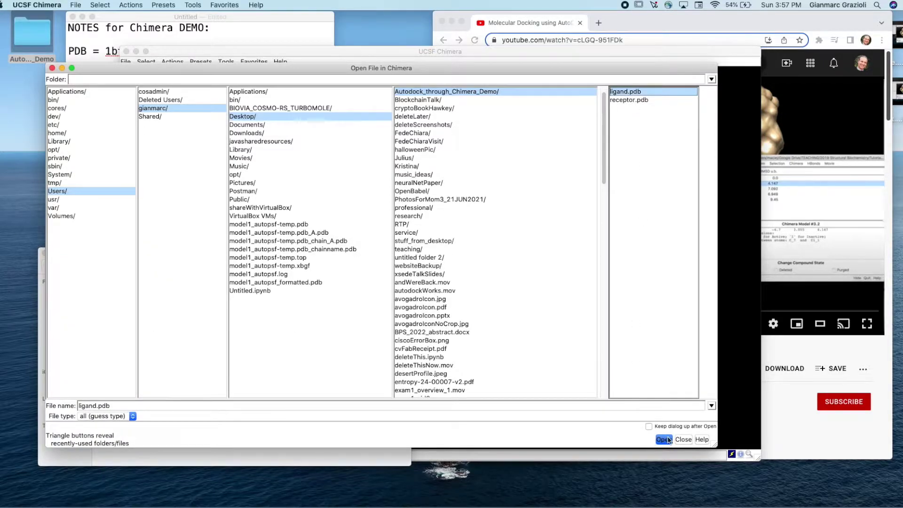
pyautogui.click(663, 440)
pyautogui.moveTo(485, 313); pyautogui.dragTo(513, 234)
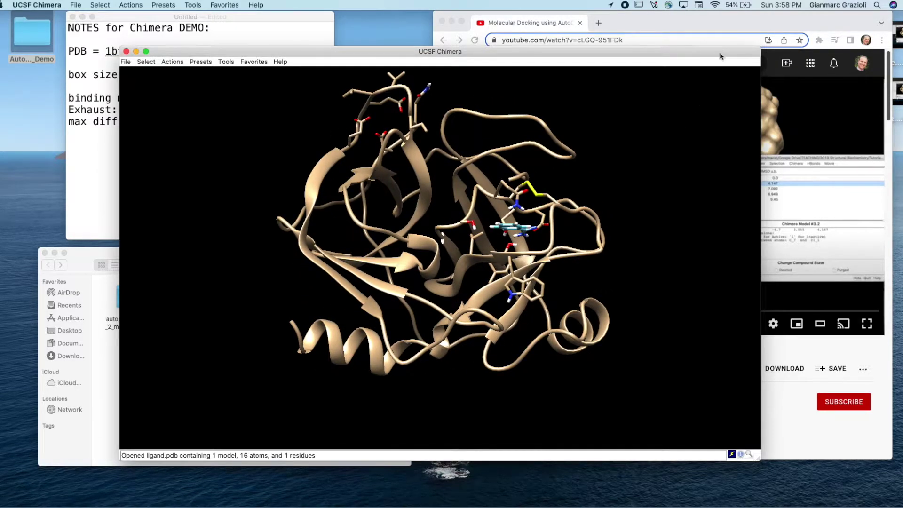
pyautogui.moveTo(718, 53); pyautogui.dragTo(742, 41)
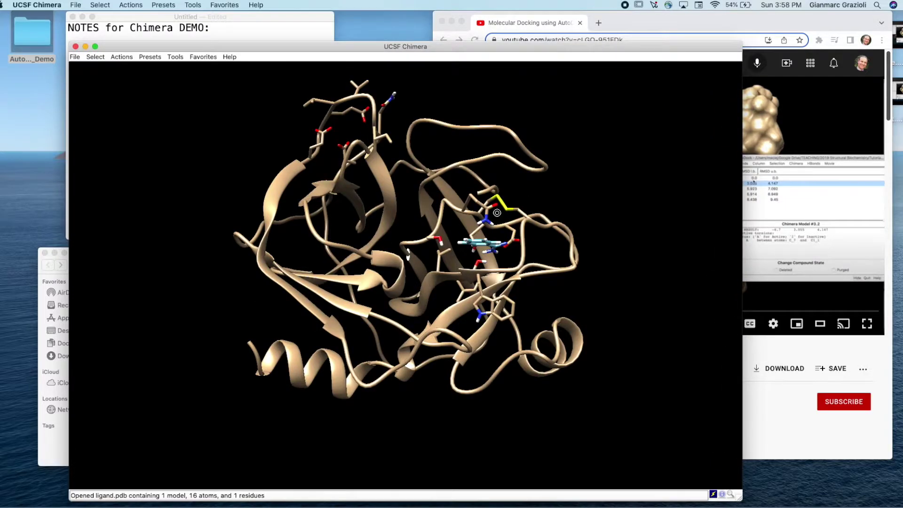
pyautogui.moveTo(514, 225); pyautogui.dragTo(460, 208)
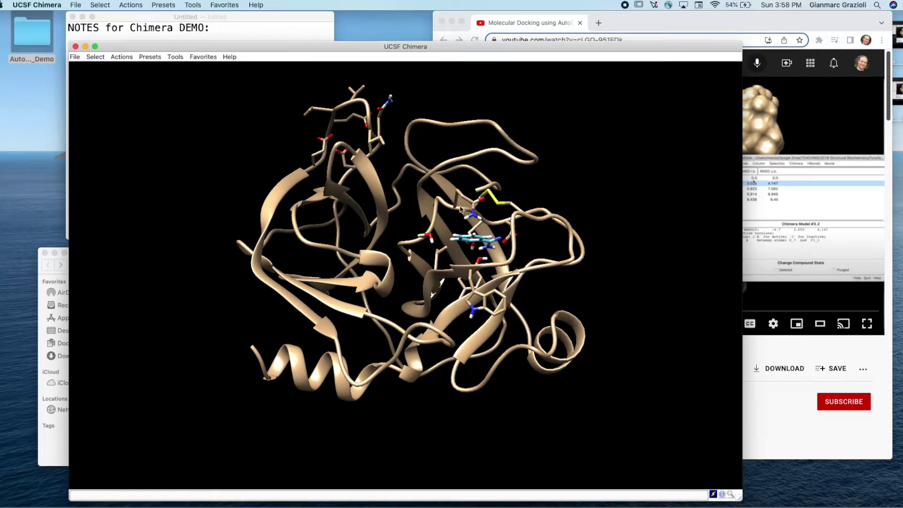
pyautogui.moveTo(367, 260); pyautogui.dragTo(308, 240)
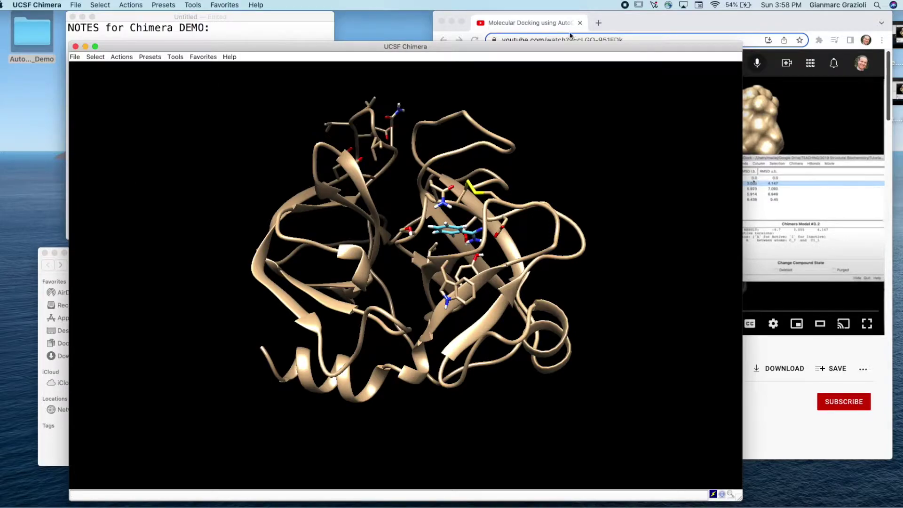
pyautogui.click(643, 27)
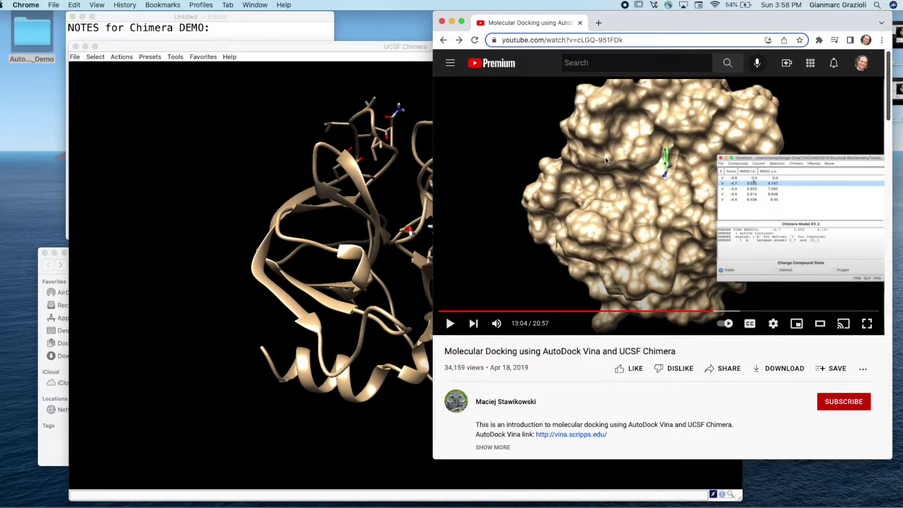
pyautogui.click(282, 168)
pyautogui.moveTo(282, 167); pyautogui.dragTo(318, 158)
pyautogui.moveTo(353, 249); pyautogui.dragTo(317, 145)
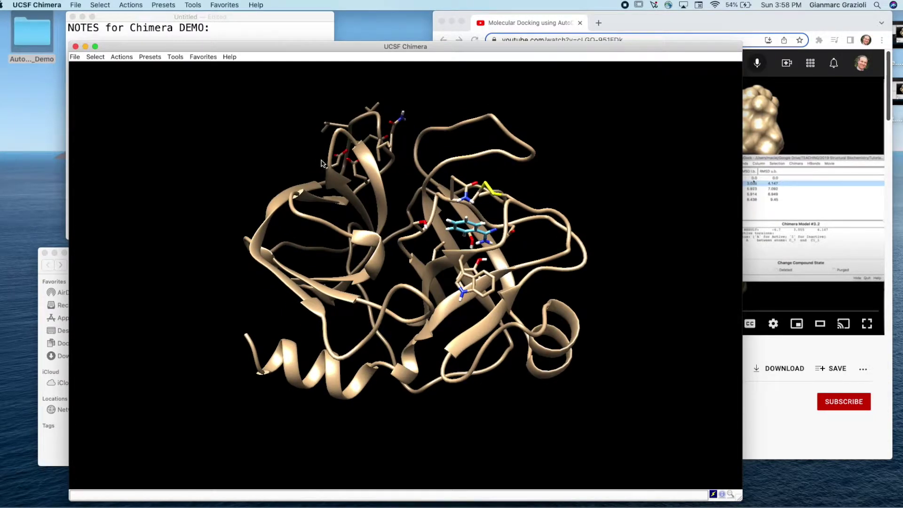
pyautogui.moveTo(336, 163); pyautogui.dragTo(360, 188)
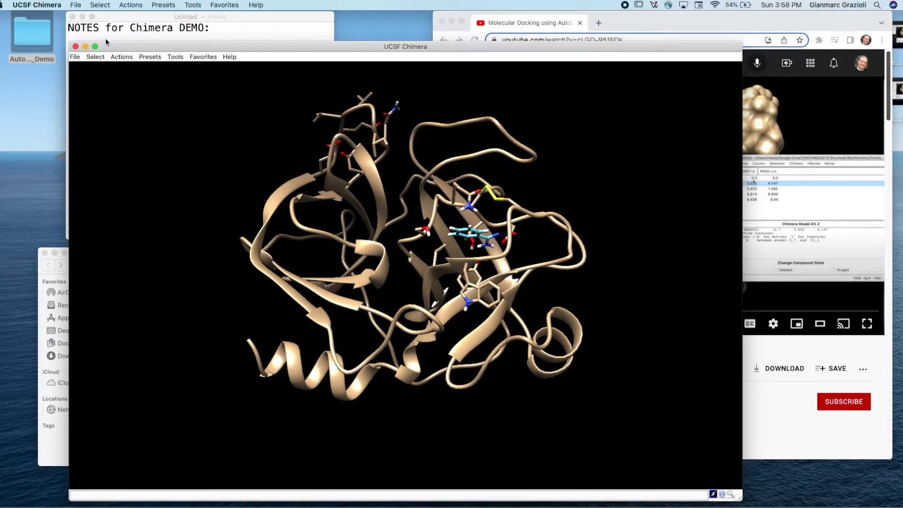
pyautogui.click(98, 57)
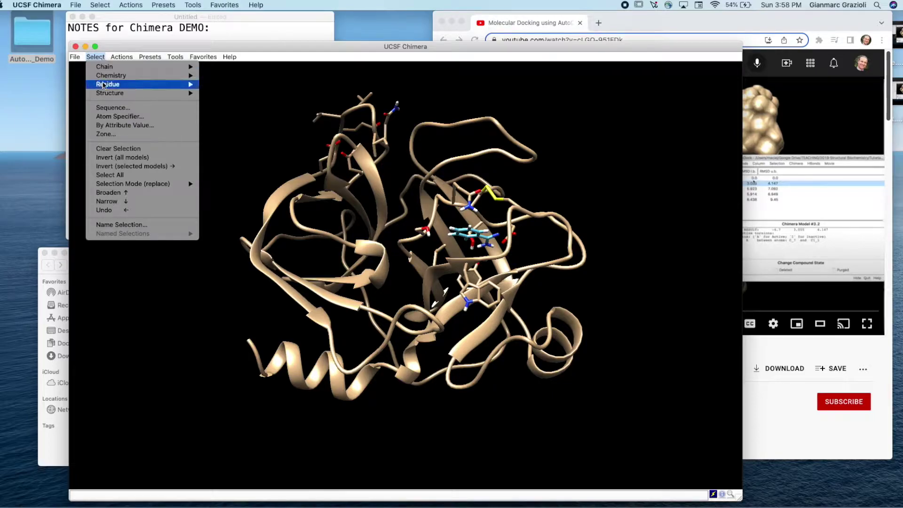
pyautogui.moveTo(113, 97)
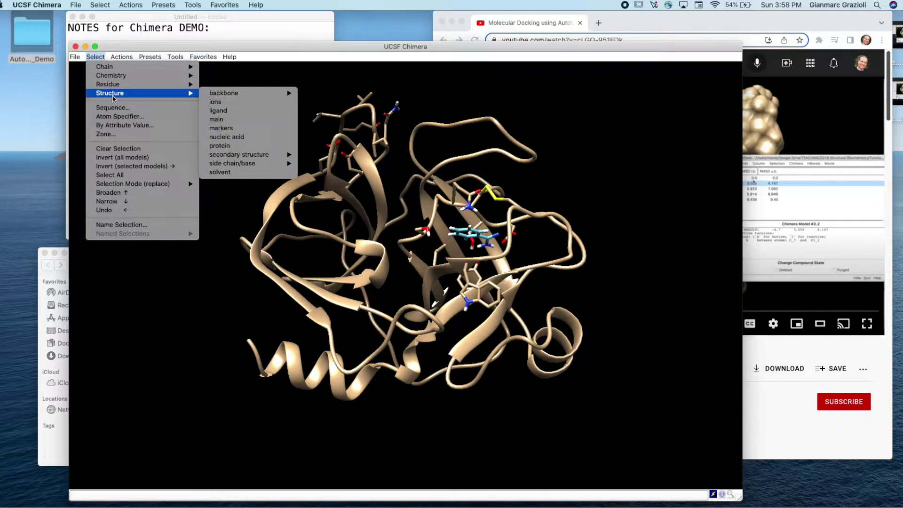
# Select the protein, show it as a solid molecular surface, and rotate to inspect the ligand pocket.
pyautogui.click(247, 146)
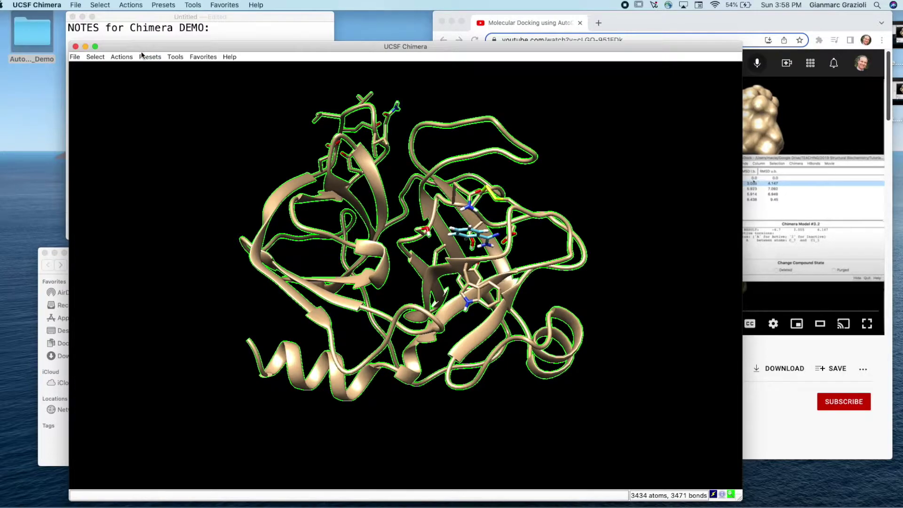
pyautogui.click(180, 59)
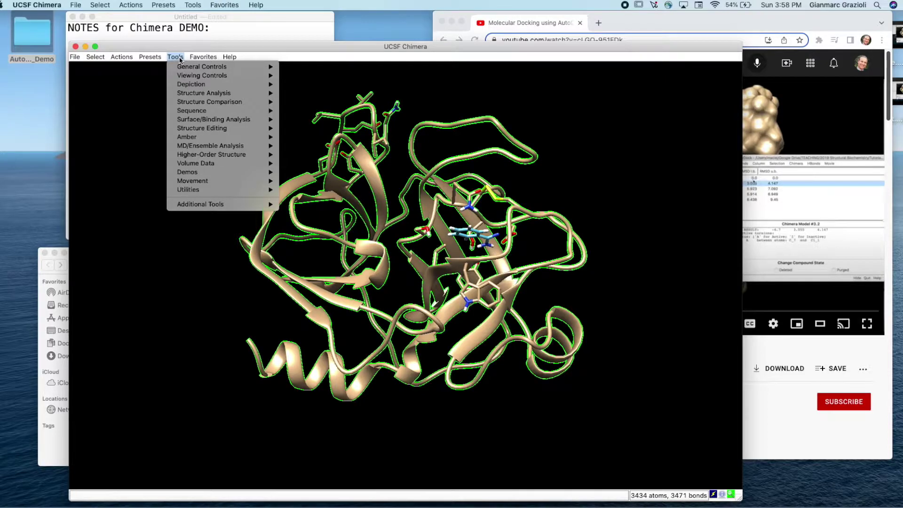
pyautogui.moveTo(112, 58)
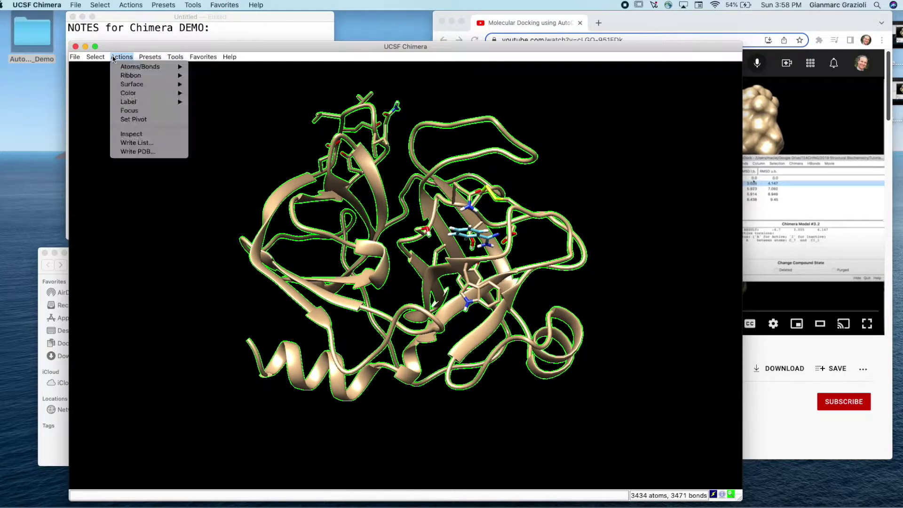
pyautogui.moveTo(152, 88)
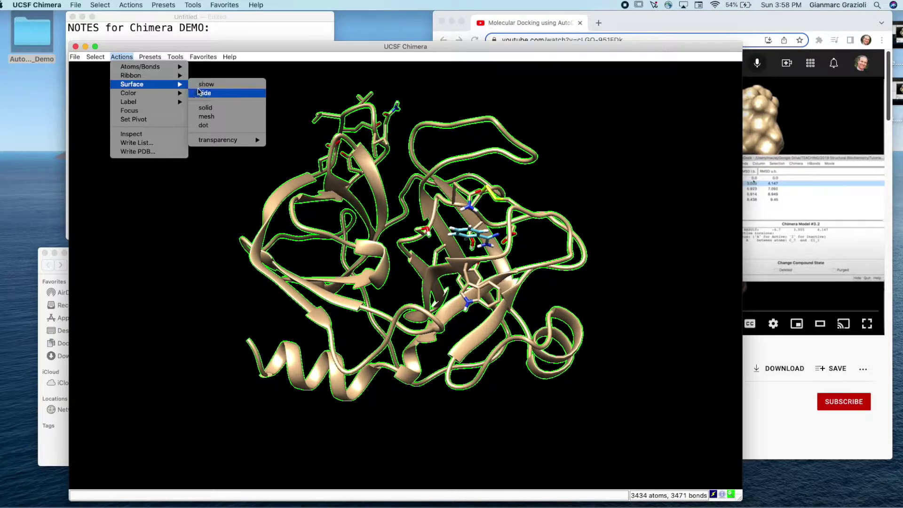
pyautogui.click(223, 85)
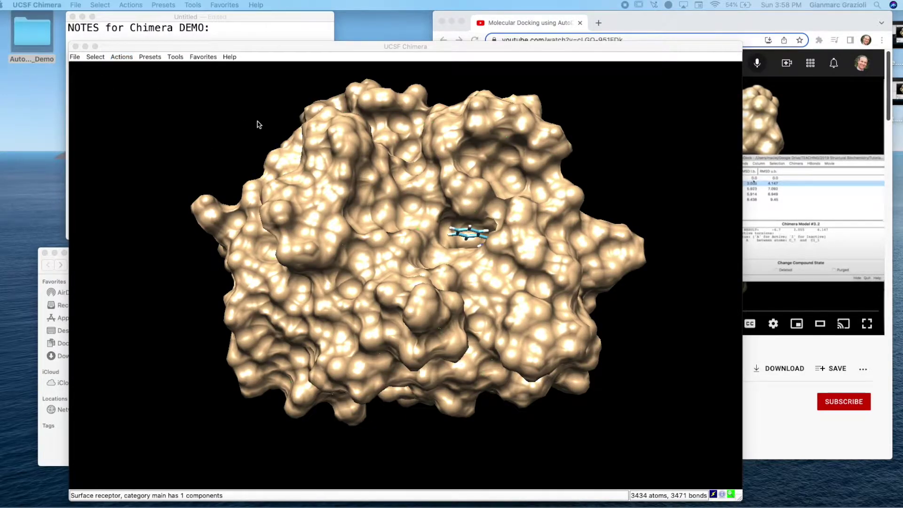
pyautogui.moveTo(318, 194); pyautogui.dragTo(368, 238)
pyautogui.moveTo(419, 256); pyautogui.dragTo(392, 293)
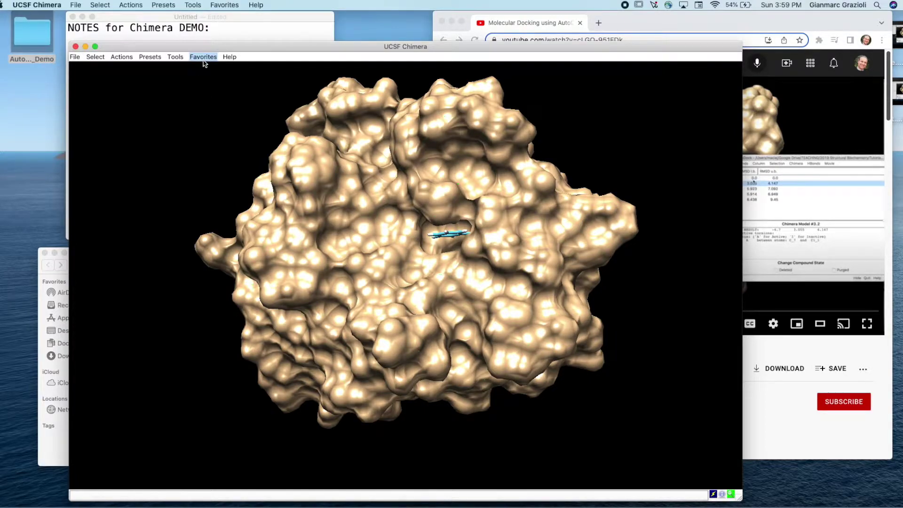
# Launch AutoDock Vina from Tools, enlarge and reposition its dialog, and focus the Output file field.
pyautogui.click(174, 58)
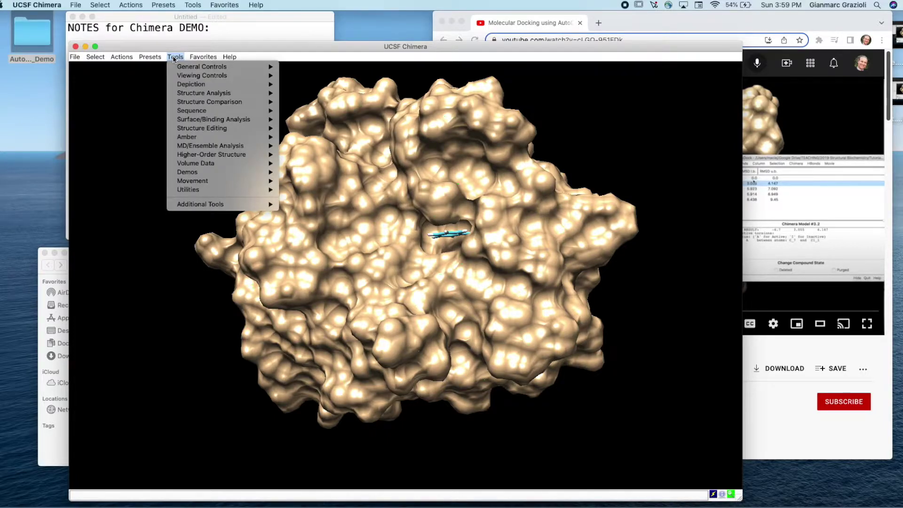
pyautogui.click(173, 48)
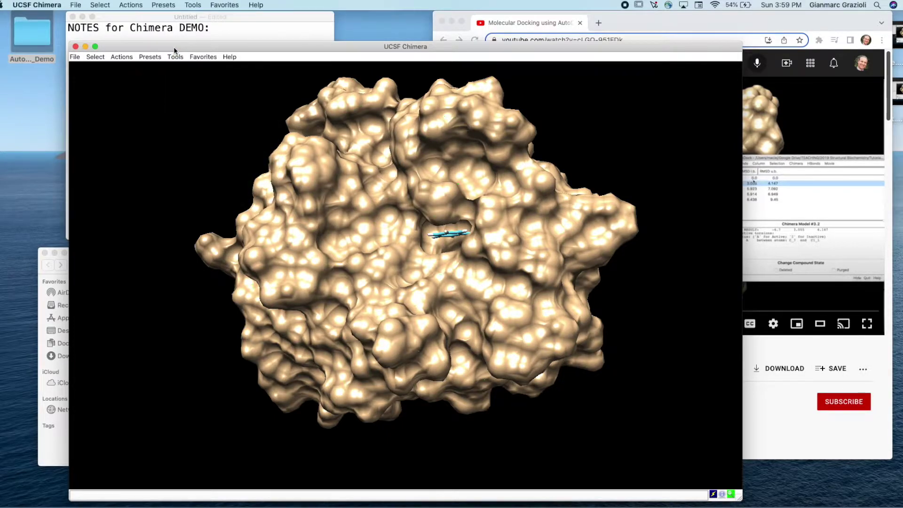
pyautogui.moveTo(173, 47)
pyautogui.mouseDown()
pyautogui.moveTo(394, 111)
pyautogui.moveTo(165, 45)
pyautogui.mouseUp()
pyautogui.click(168, 55)
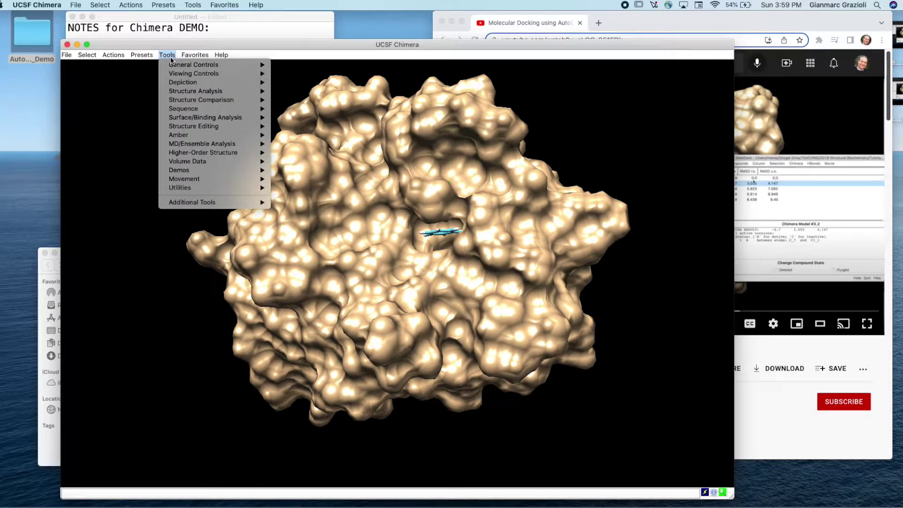
pyautogui.moveTo(237, 122)
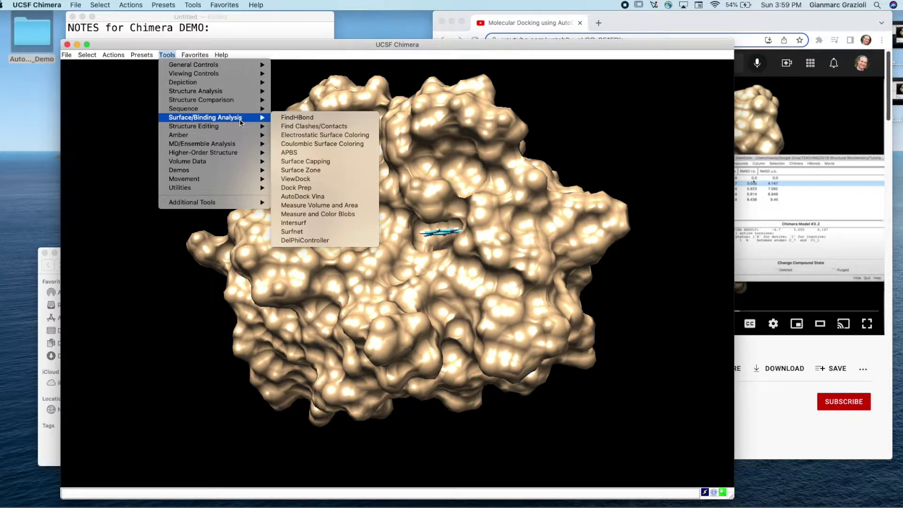
pyautogui.click(331, 196)
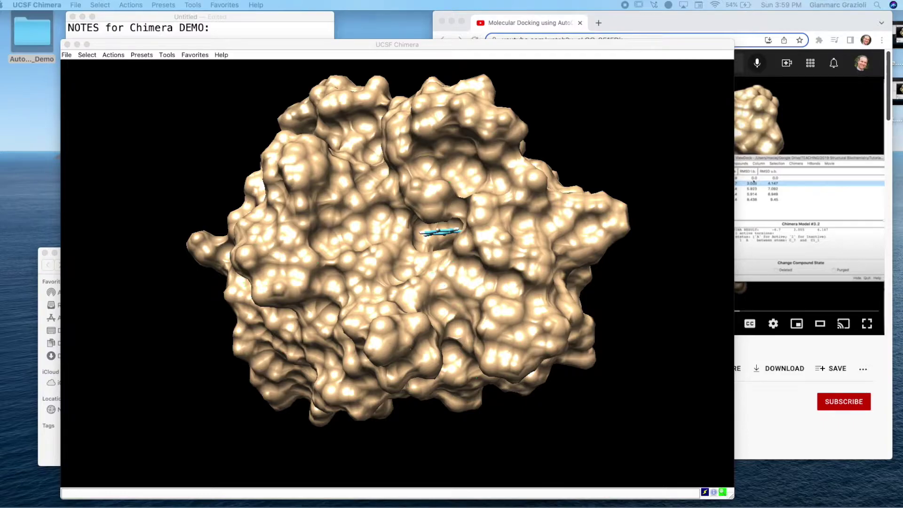
pyautogui.moveTo(305, 192); pyautogui.dragTo(397, 347)
pyautogui.moveTo(230, 40); pyautogui.dragTo(177, 54)
pyautogui.click(168, 62)
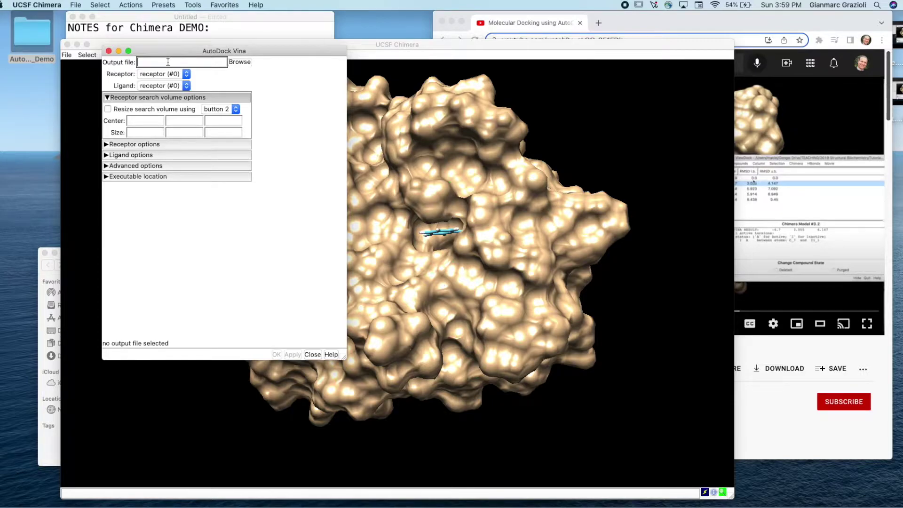
# Open the output file browser and check the demo folder's contents on the desktop.
pyautogui.click(240, 62)
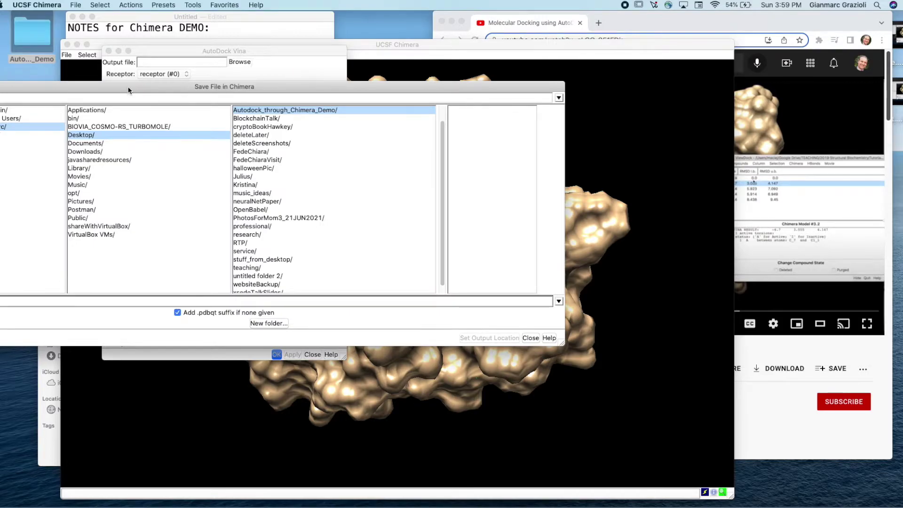
pyautogui.moveTo(131, 88); pyautogui.dragTo(302, 79)
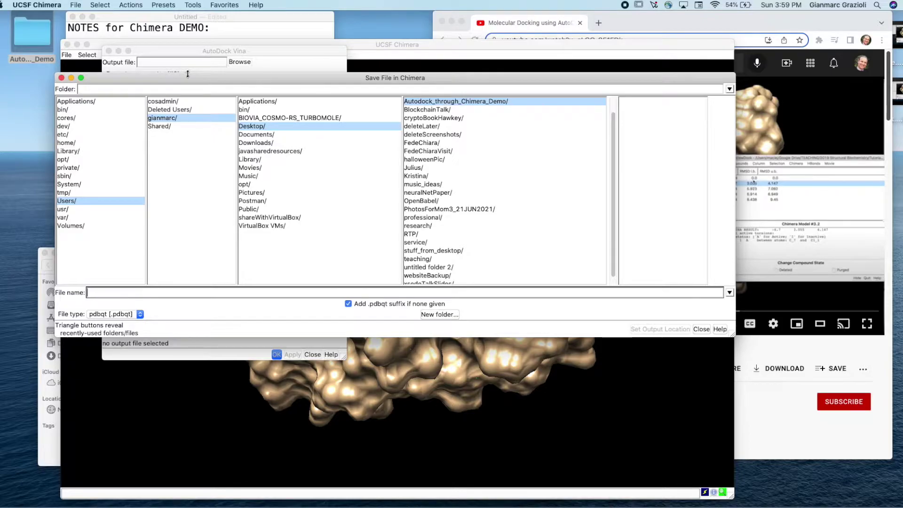
pyautogui.click(39, 47)
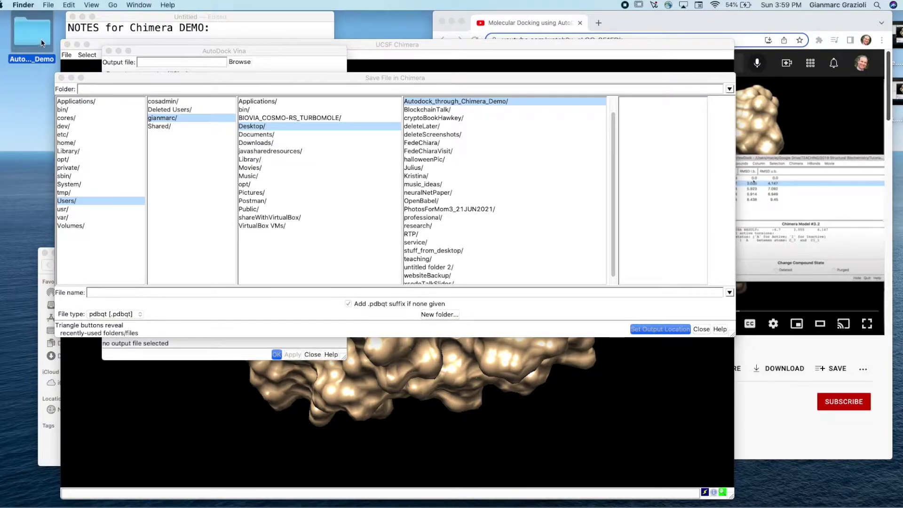
pyautogui.doubleClick(41, 43)
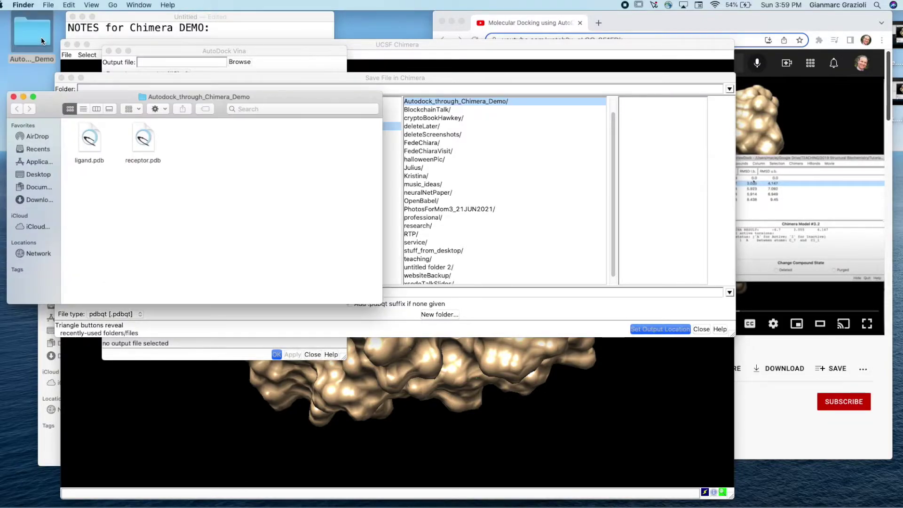
pyautogui.click(14, 97)
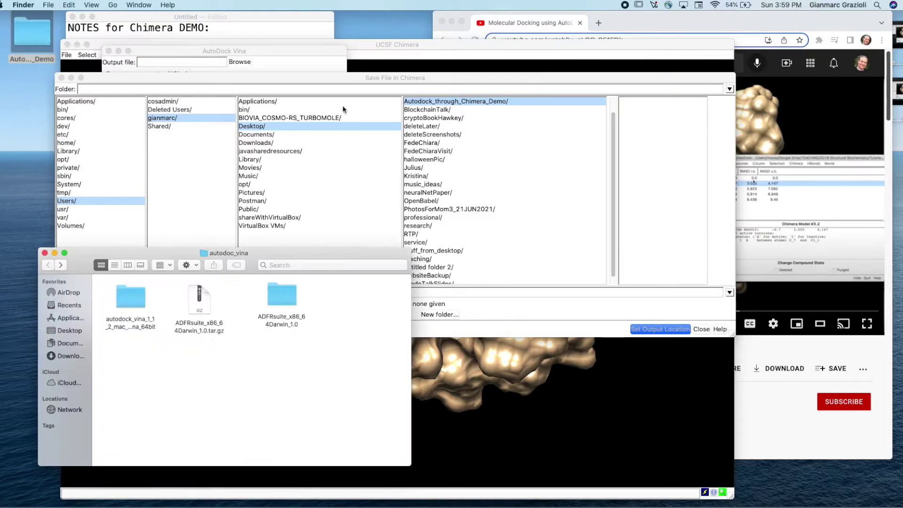
pyautogui.click(425, 104)
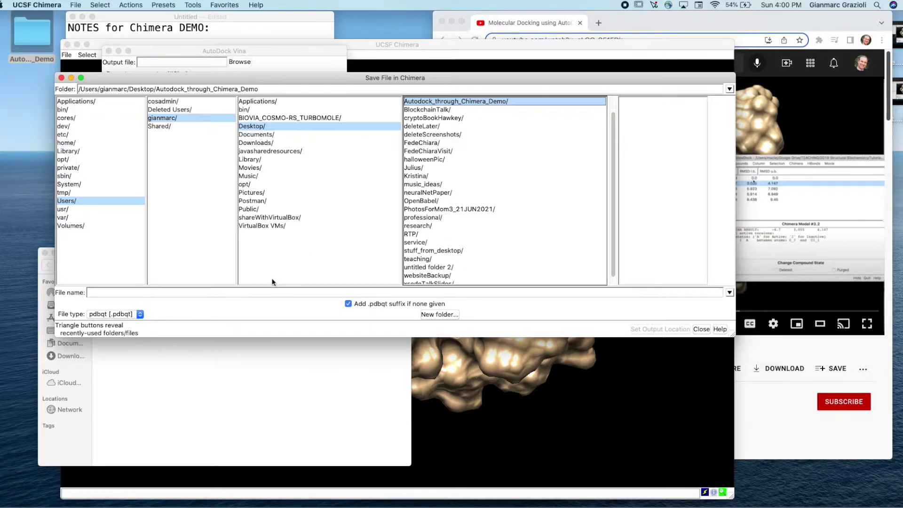
# Set the Vina output file to DockingOutput.pdbqt in the Pictures folder.
pyautogui.click(223, 293)
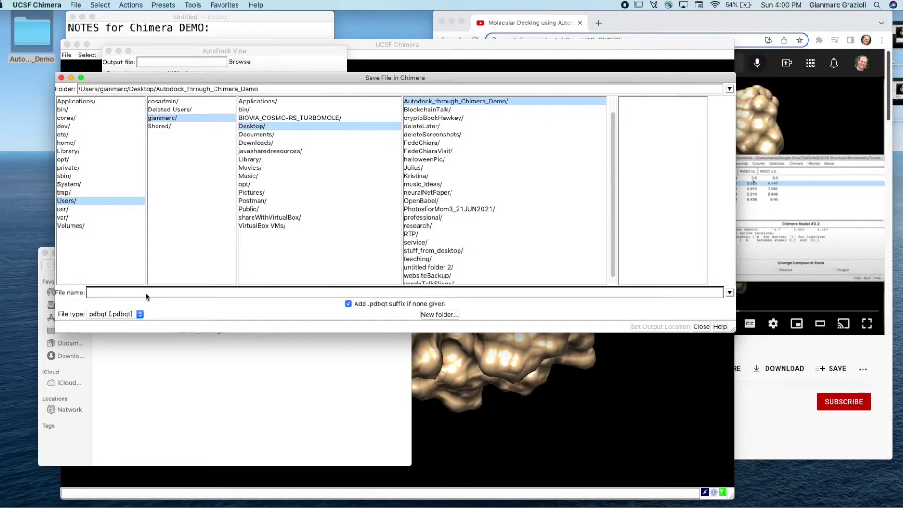
pyautogui.click(703, 34)
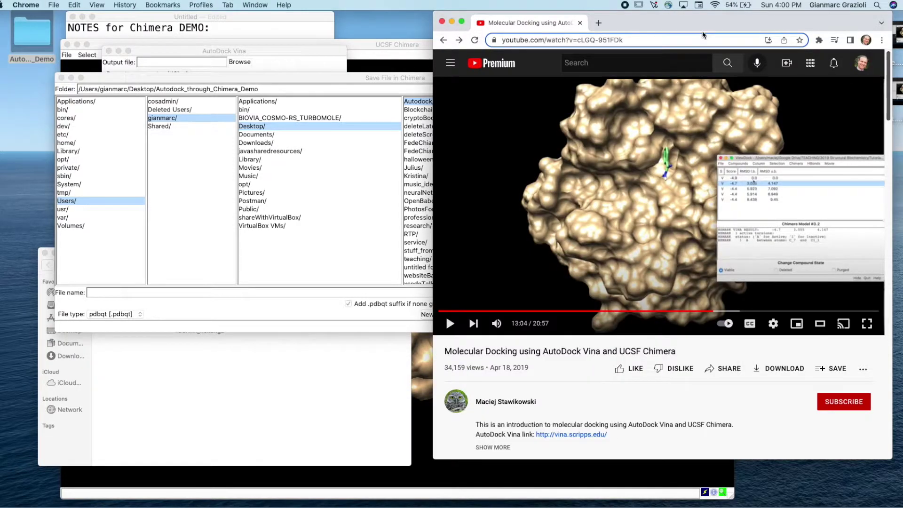
pyautogui.click(332, 192)
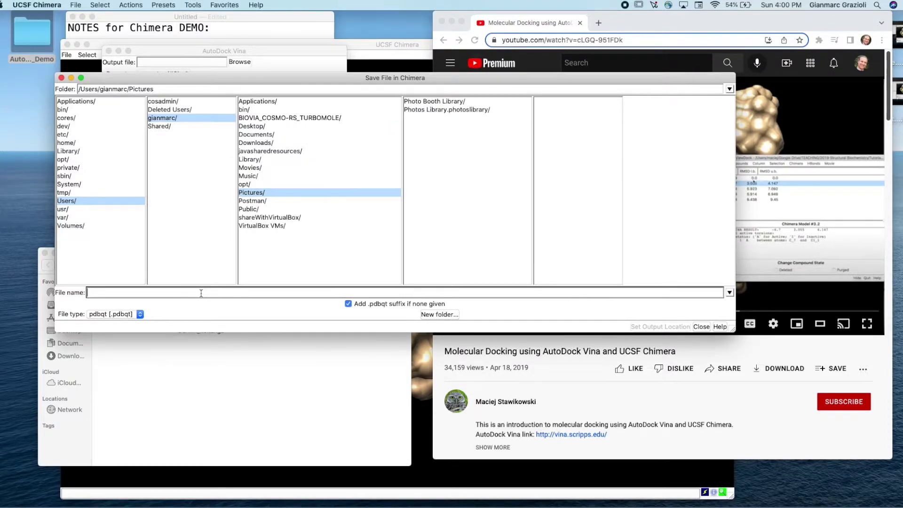
pyautogui.write('DockingOutput')
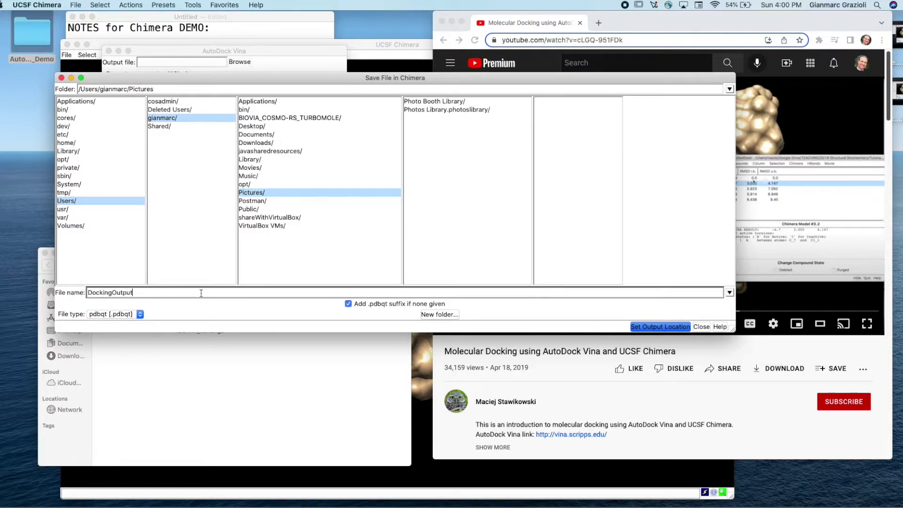
pyautogui.click(663, 328)
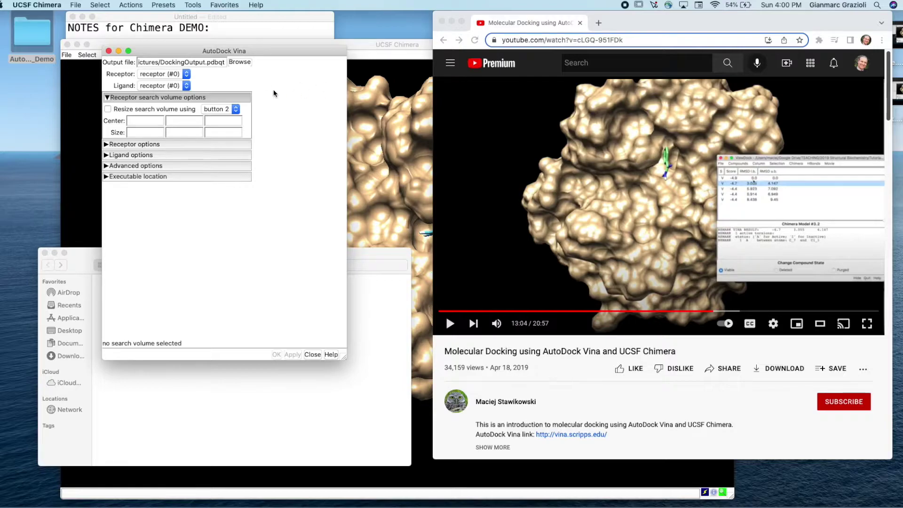
# Keep receptor (#0) as receptor, choose ligand.pdb (#1) as ligand, and return to the molecule view.
pyautogui.click(164, 75)
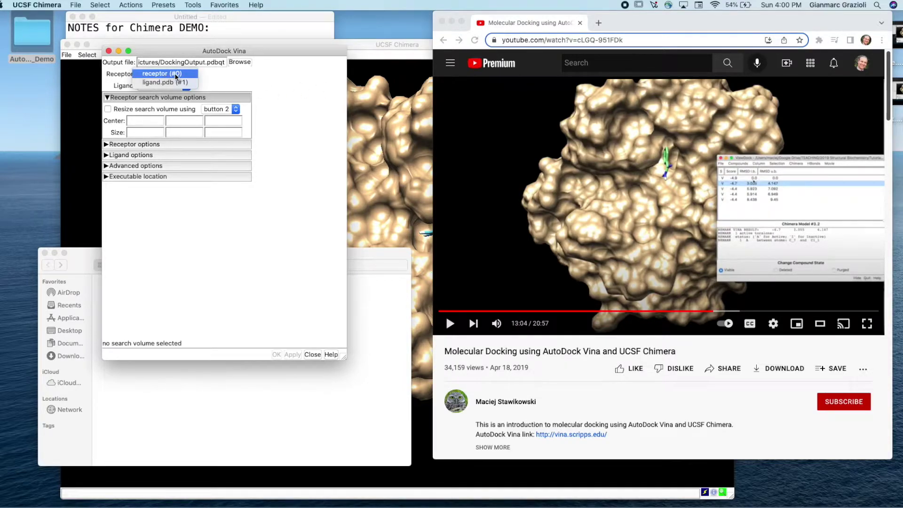
pyautogui.click(175, 75)
pyautogui.click(166, 86)
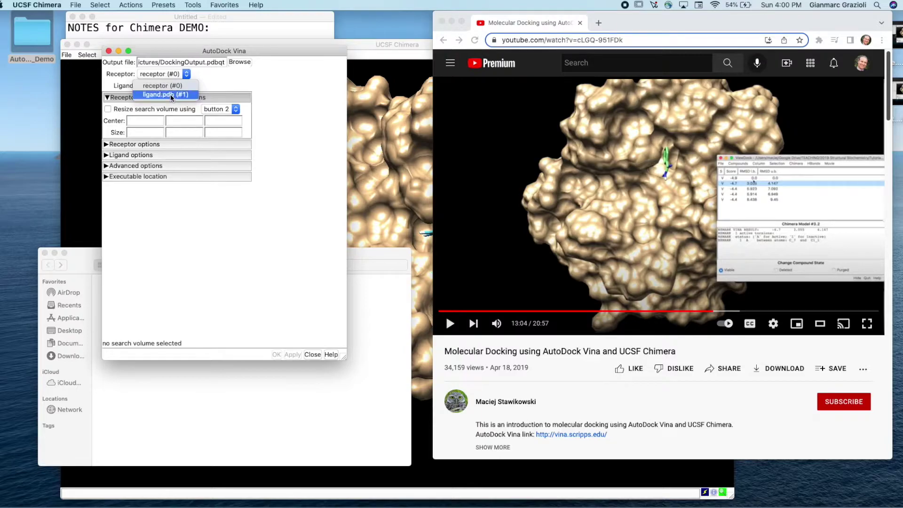
pyautogui.click(171, 94)
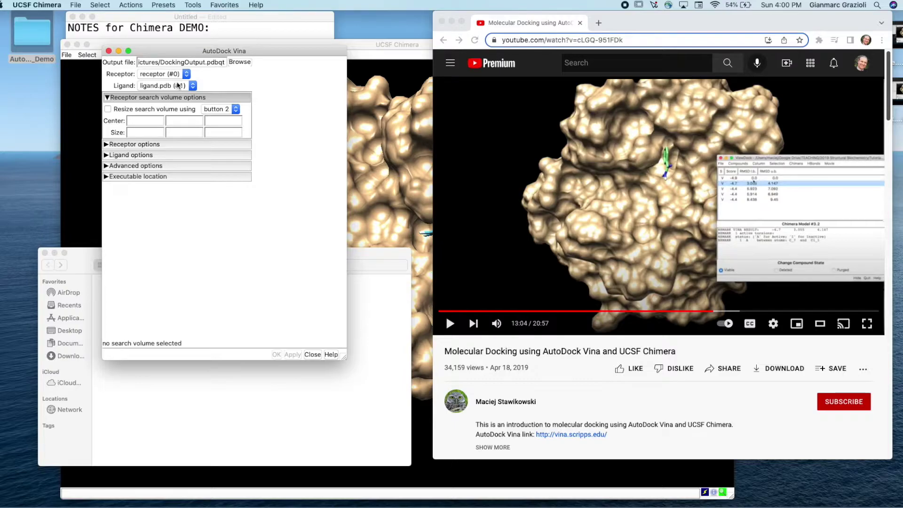
pyautogui.moveTo(287, 47); pyautogui.dragTo(235, 14)
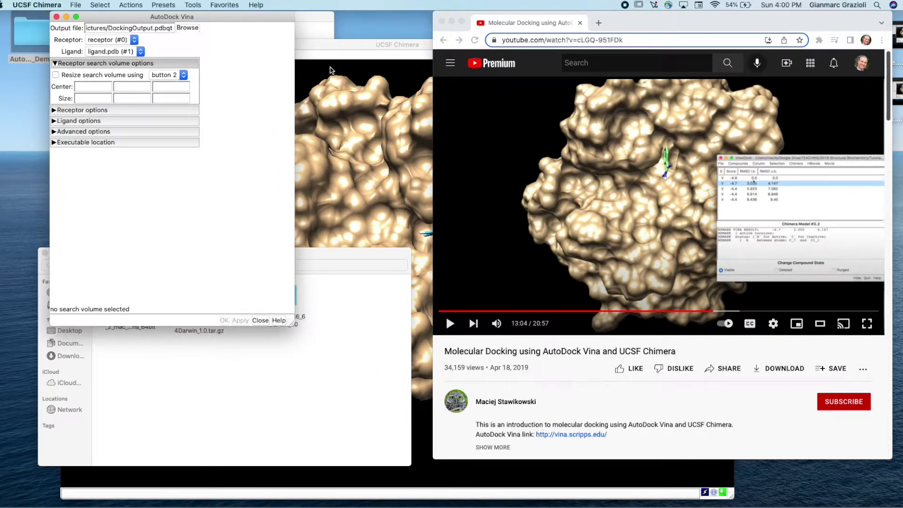
pyautogui.click(331, 70)
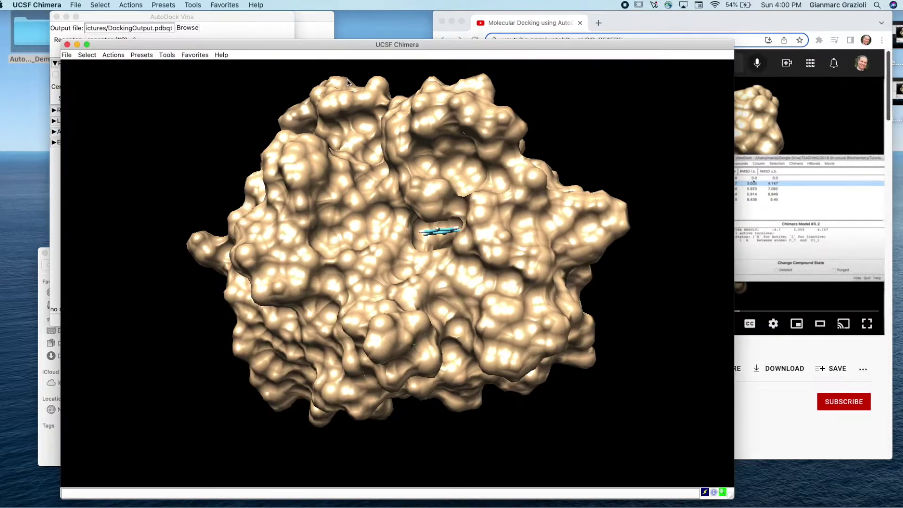
# Enable search-volume resizing in the Vina dialog using ctrl button 1.
pyautogui.click(265, 17)
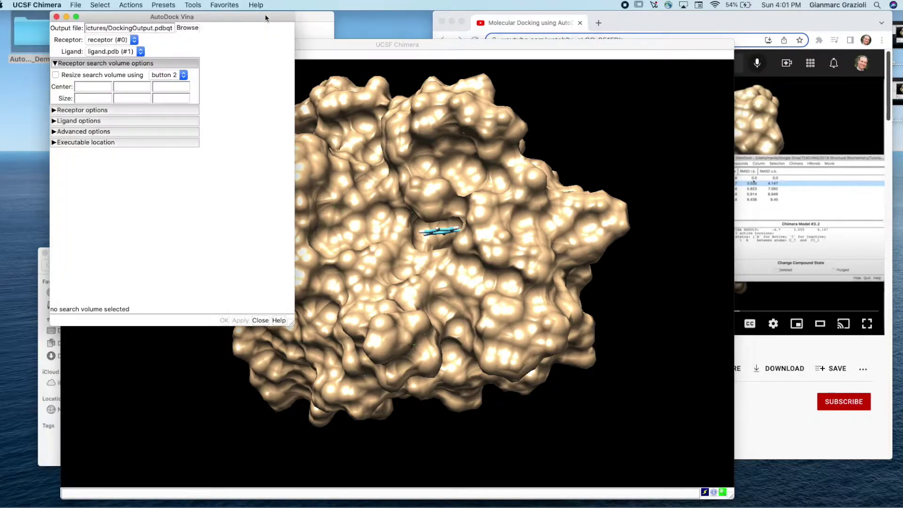
pyautogui.click(56, 76)
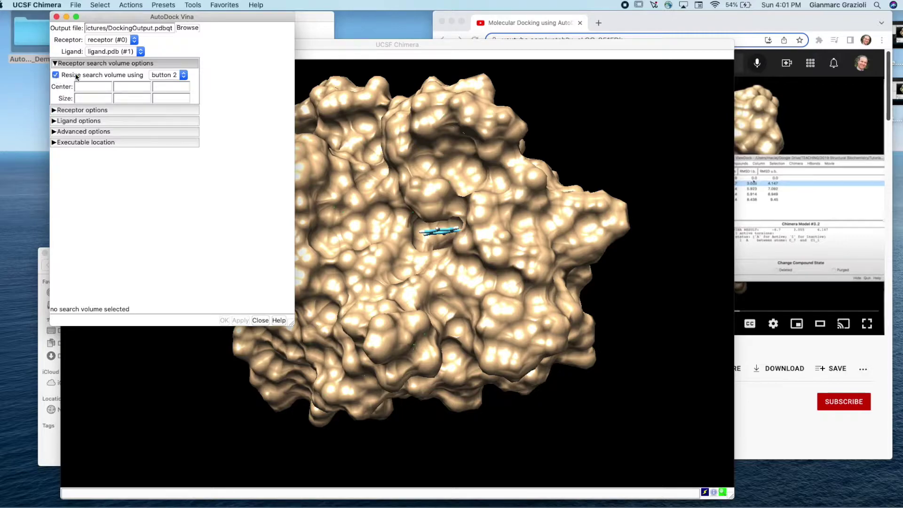
pyautogui.click(185, 76)
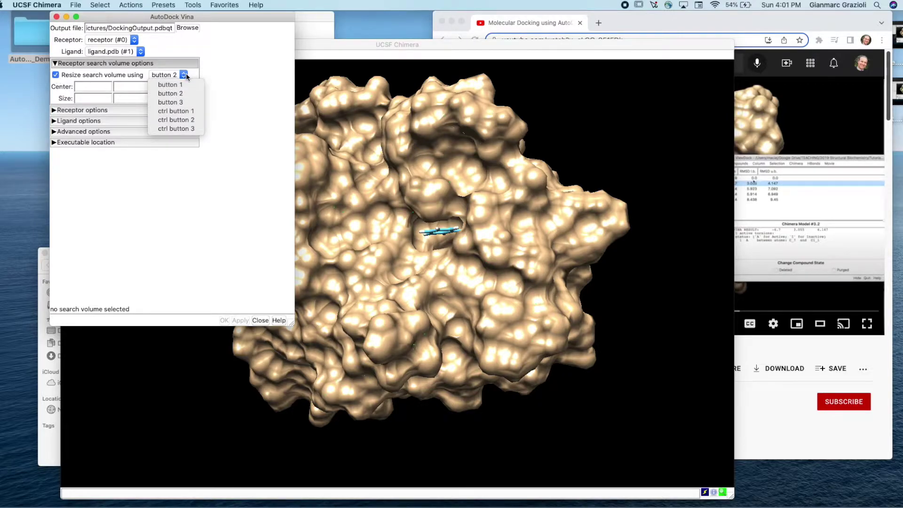
pyautogui.click(197, 112)
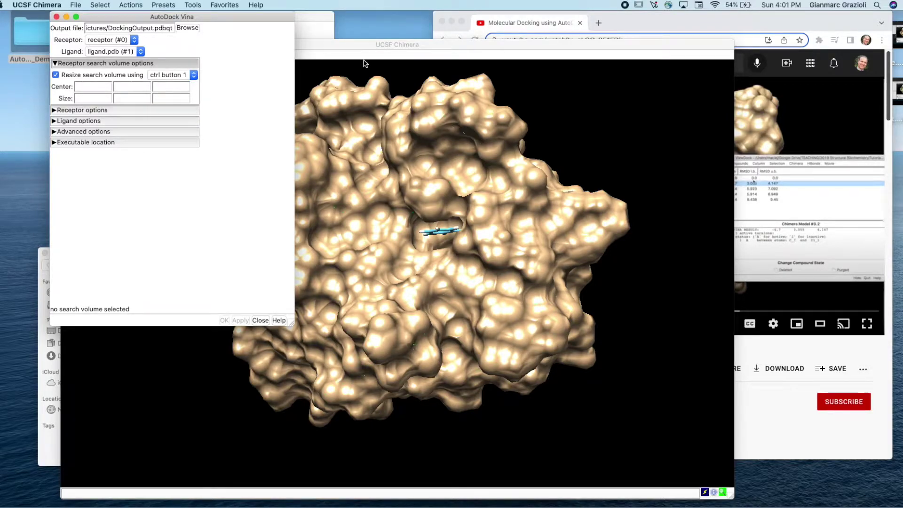
# Turn the protein toward the ligand pocket and draw a green search box over it.
pyautogui.click(387, 92)
pyautogui.moveTo(410, 224)
pyautogui.mouseDown()
pyautogui.moveTo(403, 200)
pyautogui.moveTo(397, 218)
pyautogui.moveTo(415, 212)
pyautogui.mouseUp()
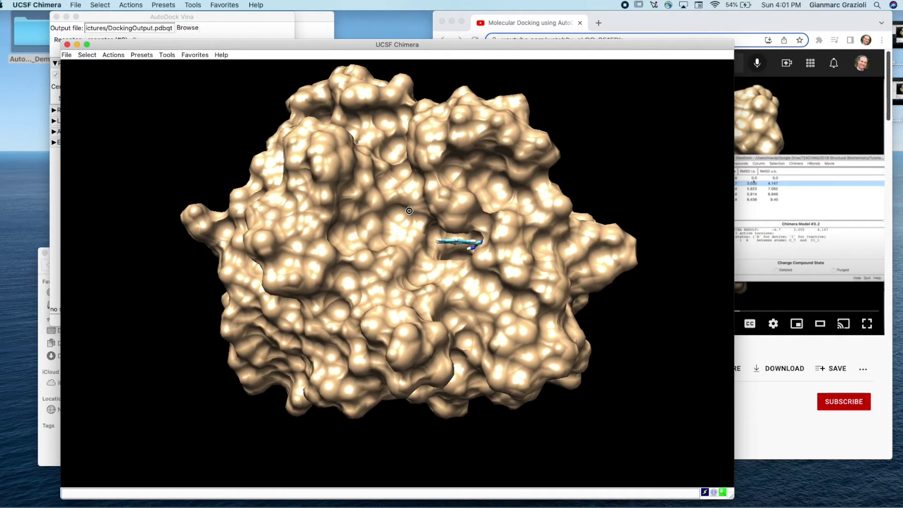
pyautogui.scroll(5, 453, 211)
pyautogui.scroll(-3, 452, 212)
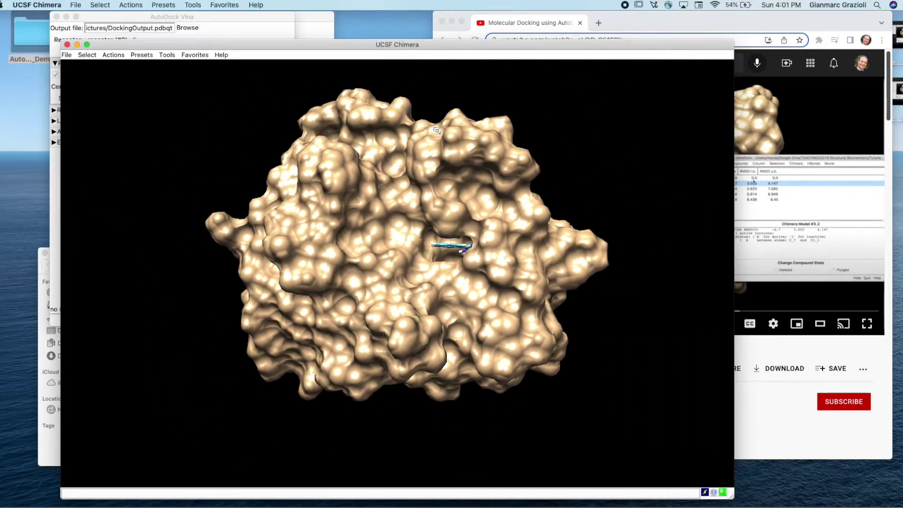
pyautogui.moveTo(390, 274); pyautogui.dragTo(405, 208)
pyautogui.scroll(3, 404, 209)
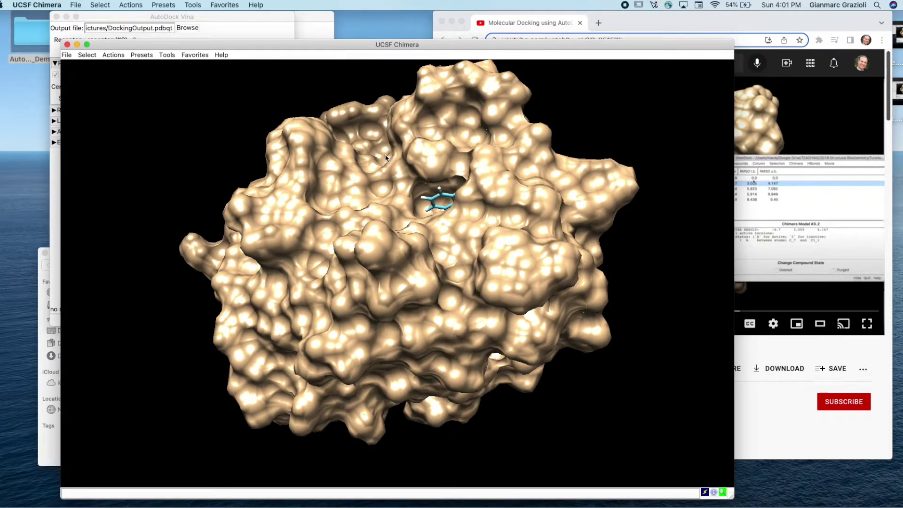
pyautogui.moveTo(386, 159)
pyautogui.mouseDown()
pyautogui.moveTo(387, 218)
pyautogui.moveTo(371, 122)
pyautogui.mouseUp()
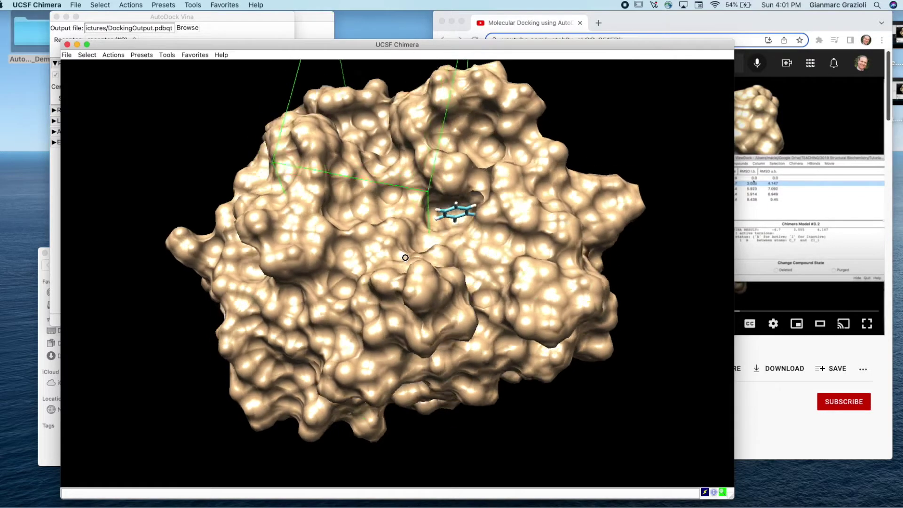
# Orbit the scene and enlarge the search box by dragging its corner and left face outward.
pyautogui.moveTo(406, 257); pyautogui.dragTo(348, 136)
pyautogui.scroll(-3, 328, 84)
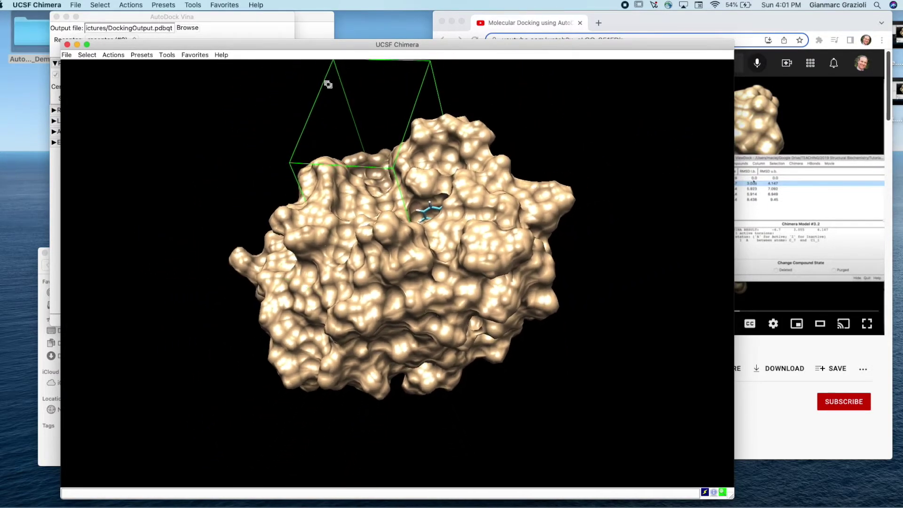
pyautogui.moveTo(402, 298); pyautogui.dragTo(402, 244)
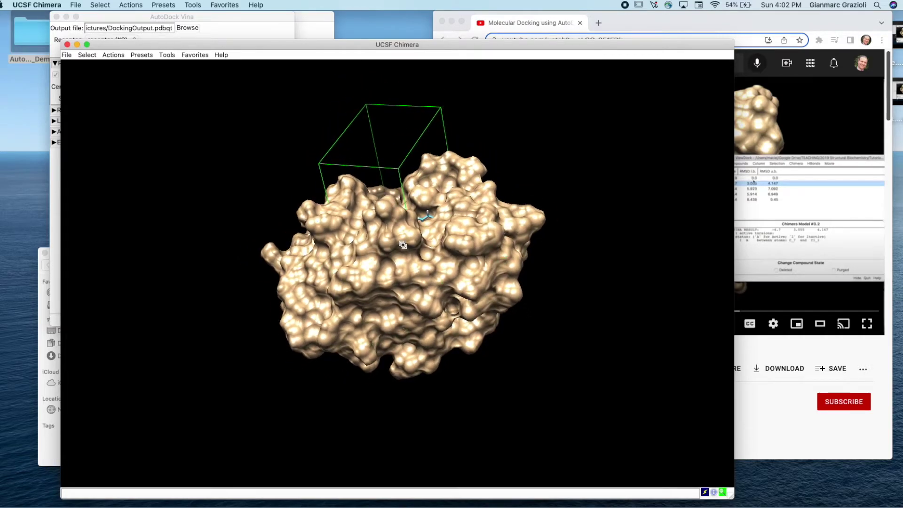
pyautogui.moveTo(348, 237); pyautogui.dragTo(354, 262)
pyautogui.moveTo(445, 304); pyautogui.dragTo(440, 383)
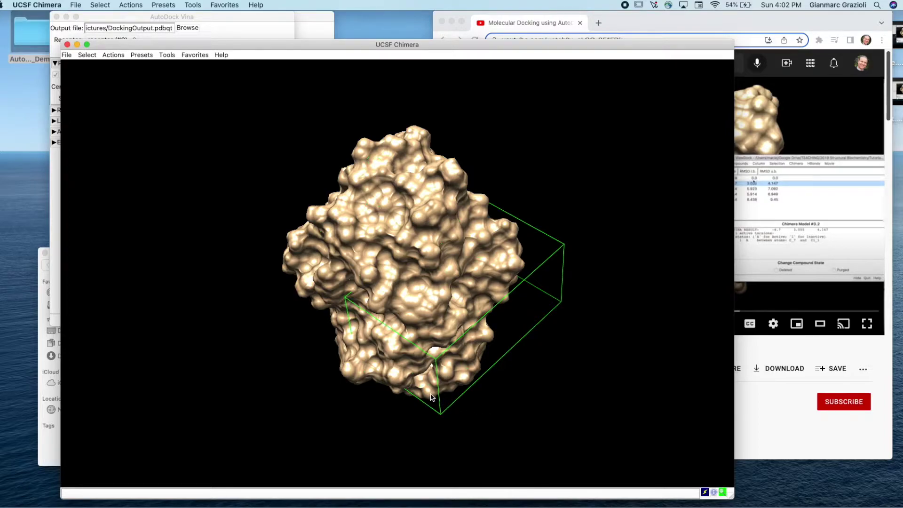
pyautogui.moveTo(435, 399); pyautogui.dragTo(539, 339, button='right')
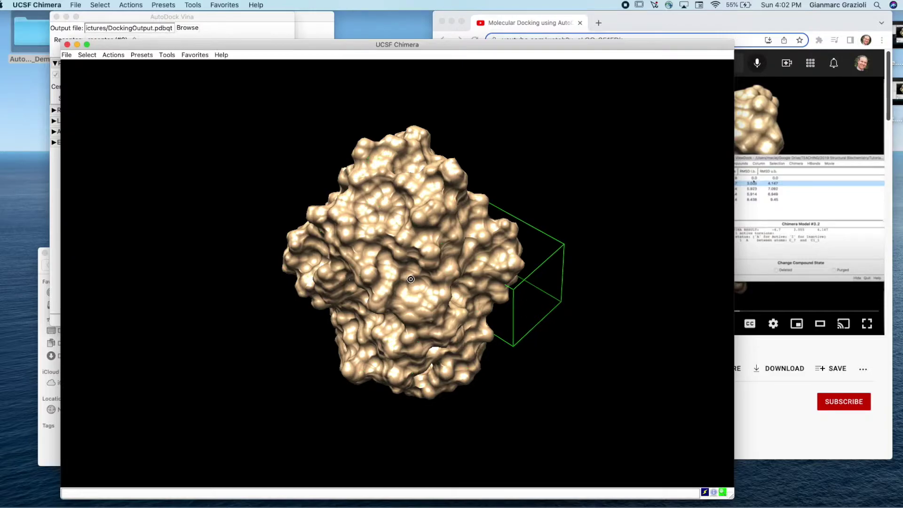
pyautogui.moveTo(447, 322); pyautogui.dragTo(288, 335)
pyautogui.moveTo(373, 286); pyautogui.dragTo(281, 283)
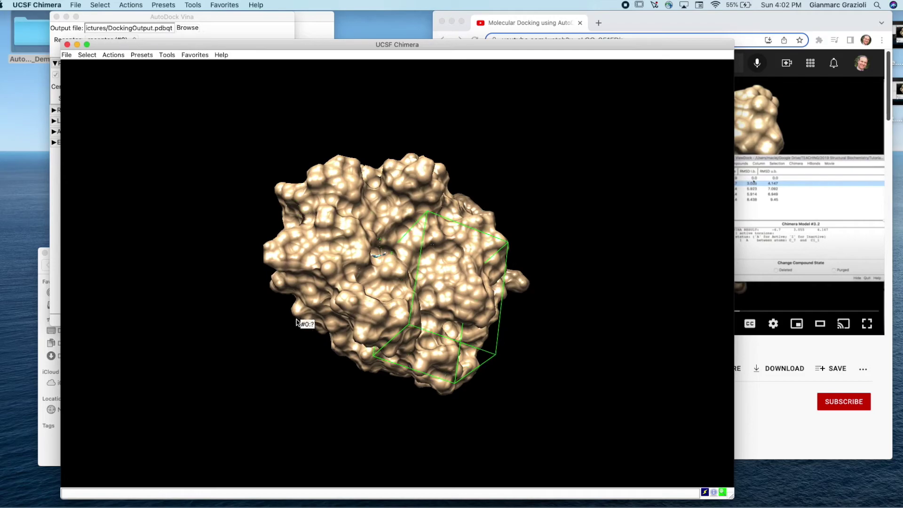
pyautogui.moveTo(303, 323); pyautogui.dragTo(308, 293)
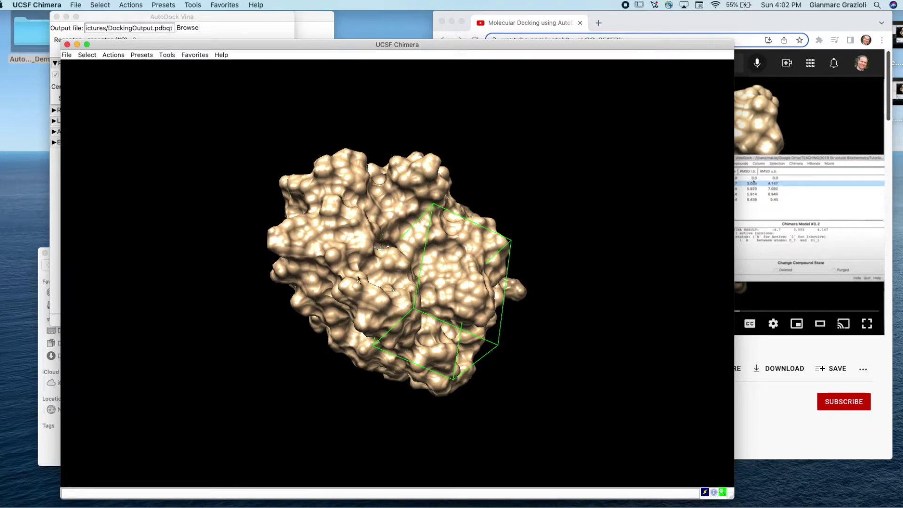
pyautogui.moveTo(358, 280); pyautogui.dragTo(399, 288)
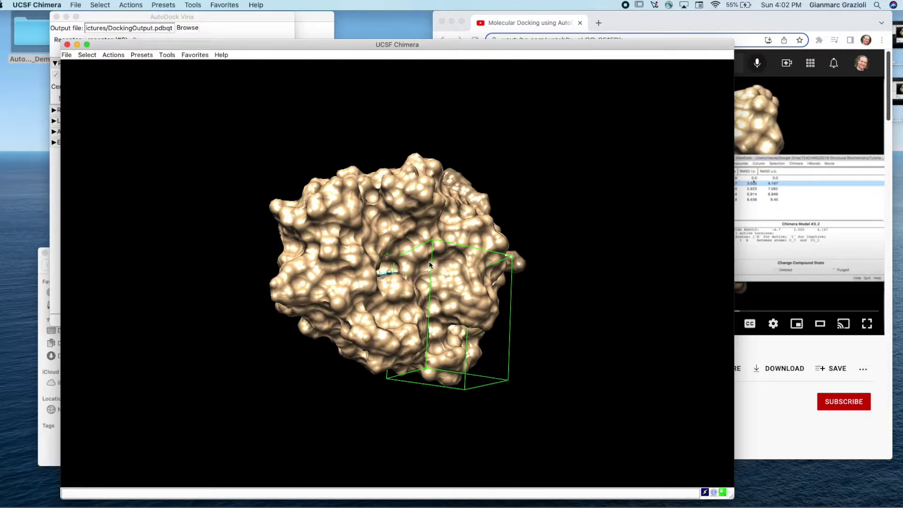
pyautogui.moveTo(426, 264); pyautogui.dragTo(361, 265, button='right')
# Shrink the box onto the pocket to size 17.3348, 16.0537, 20.0078, checking from several angles.
pyautogui.moveTo(429, 324)
pyautogui.mouseDown()
pyautogui.moveTo(396, 246)
pyautogui.moveTo(418, 313)
pyautogui.mouseUp()
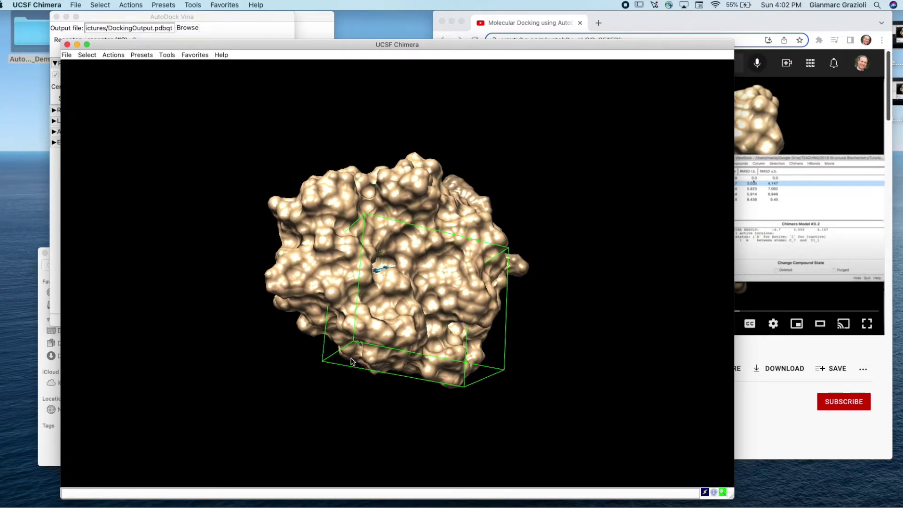
pyautogui.moveTo(351, 361); pyautogui.dragTo(348, 302, button='right')
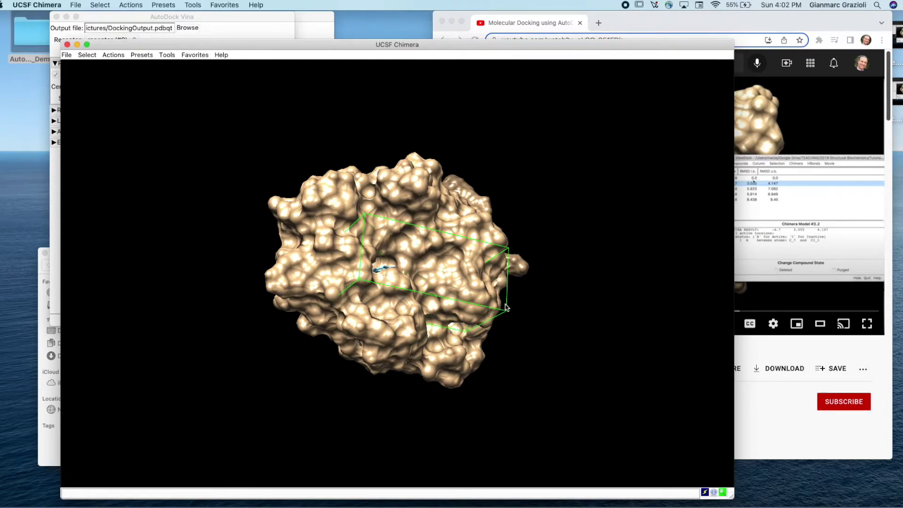
pyautogui.moveTo(504, 302); pyautogui.dragTo(513, 242, button='right')
pyautogui.moveTo(512, 301); pyautogui.dragTo(503, 275, button='right')
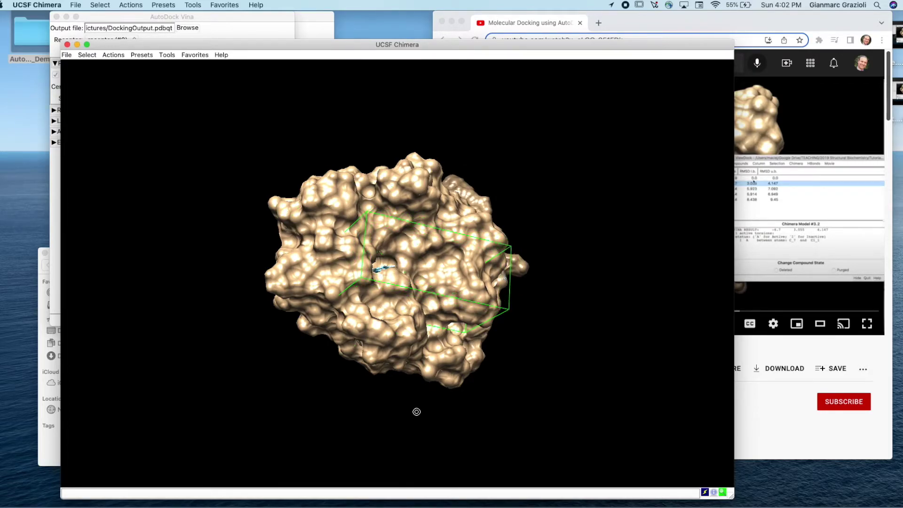
pyautogui.moveTo(415, 411); pyautogui.dragTo(330, 296)
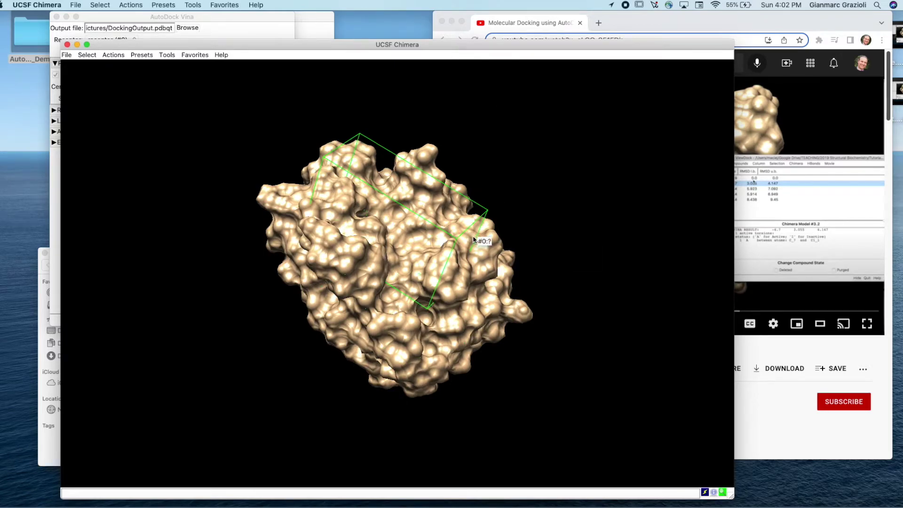
pyautogui.moveTo(473, 239); pyautogui.dragTo(415, 223, button='right')
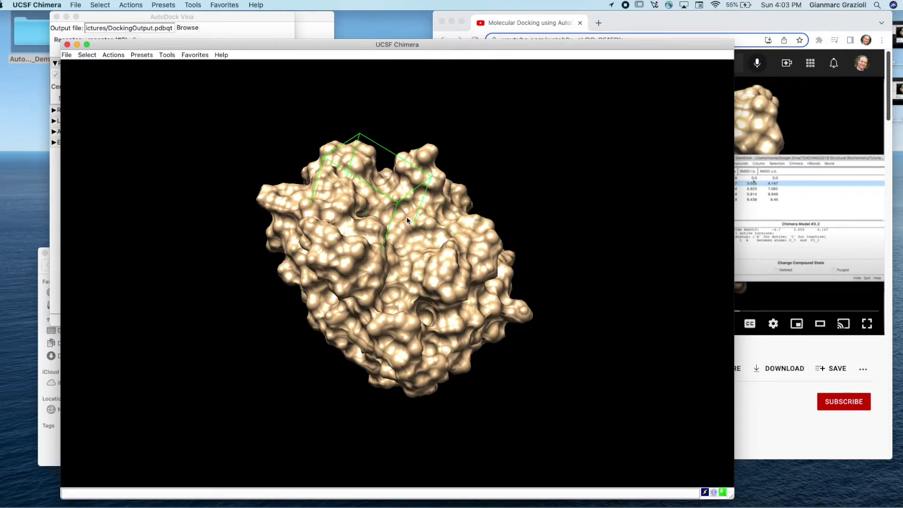
pyautogui.moveTo(413, 209); pyautogui.dragTo(399, 275)
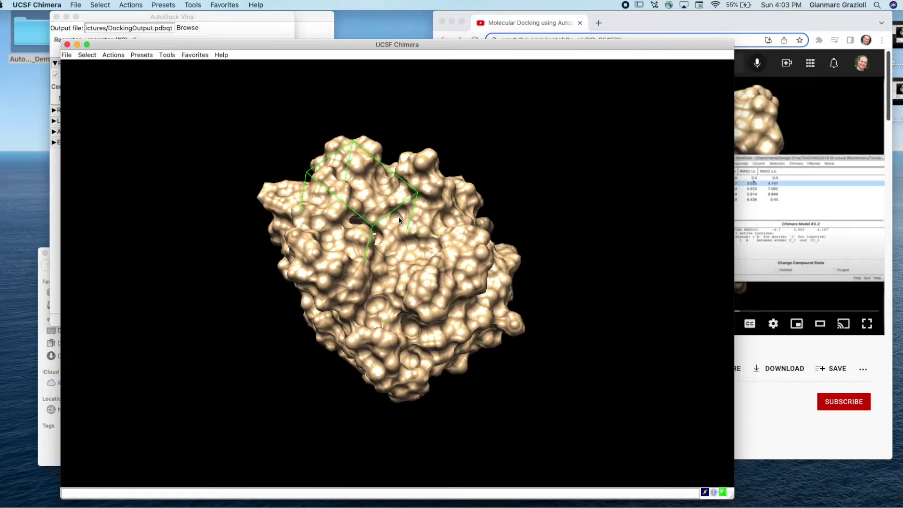
pyautogui.moveTo(341, 260); pyautogui.dragTo(334, 235)
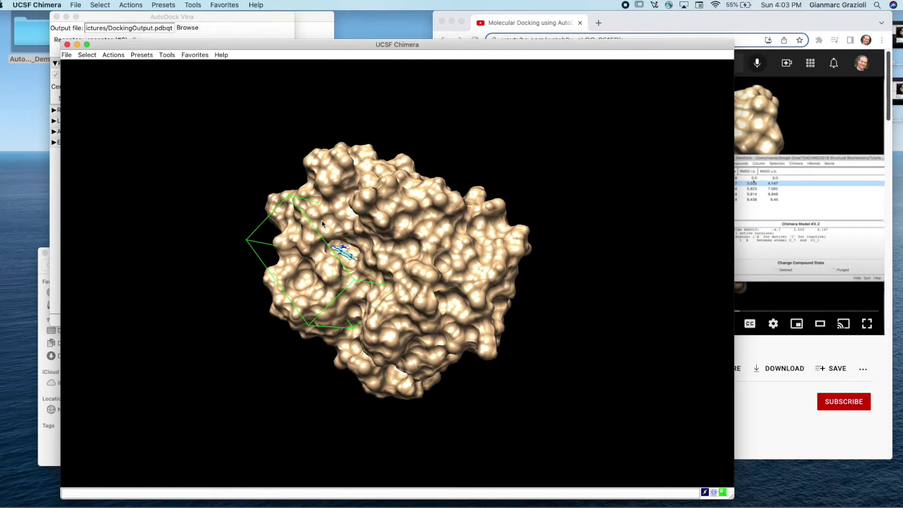
pyautogui.moveTo(322, 223); pyautogui.dragTo(355, 213, button='right')
pyautogui.moveTo(379, 369); pyautogui.dragTo(419, 243)
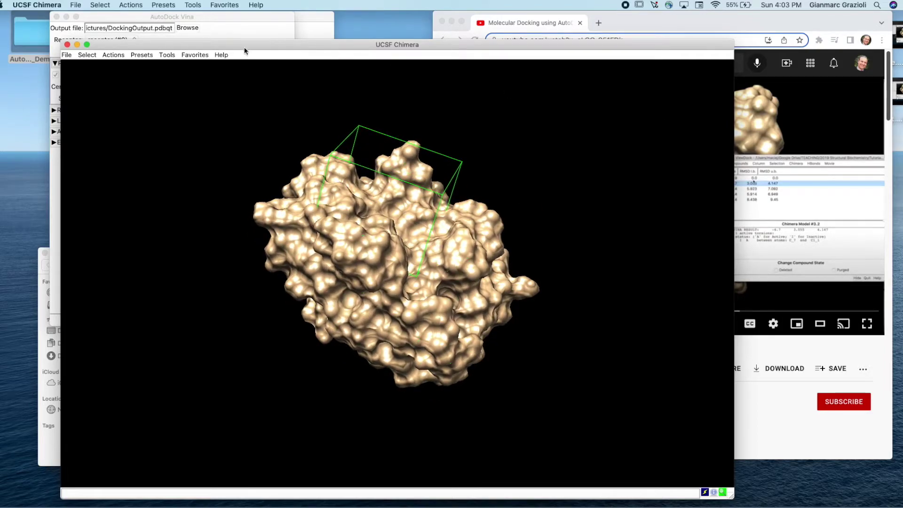
pyautogui.moveTo(329, 268); pyautogui.dragTo(269, 109)
# Refine the search box to center 28.38, 11.3096, 18.9625 and size 17.8796, 23.8313, 20.0078.
pyautogui.click(247, 27)
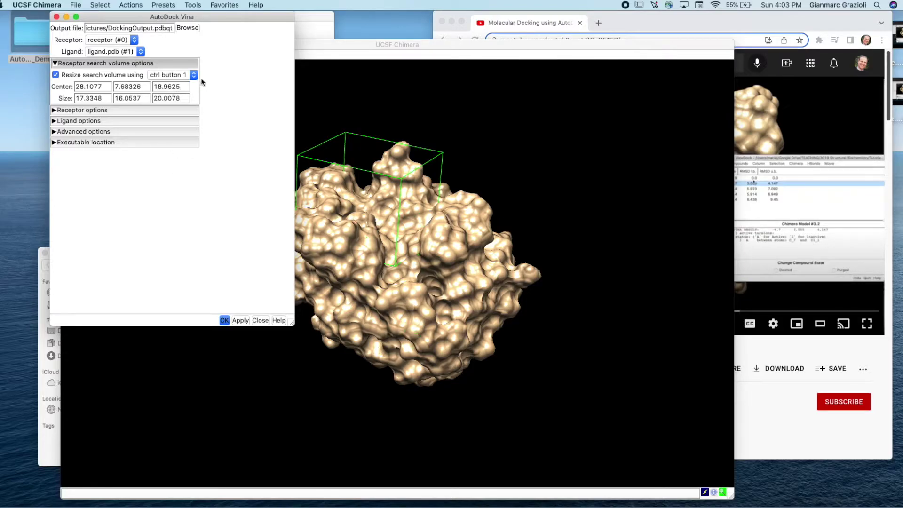
pyautogui.click(472, 255)
pyautogui.moveTo(442, 248); pyautogui.dragTo(401, 178)
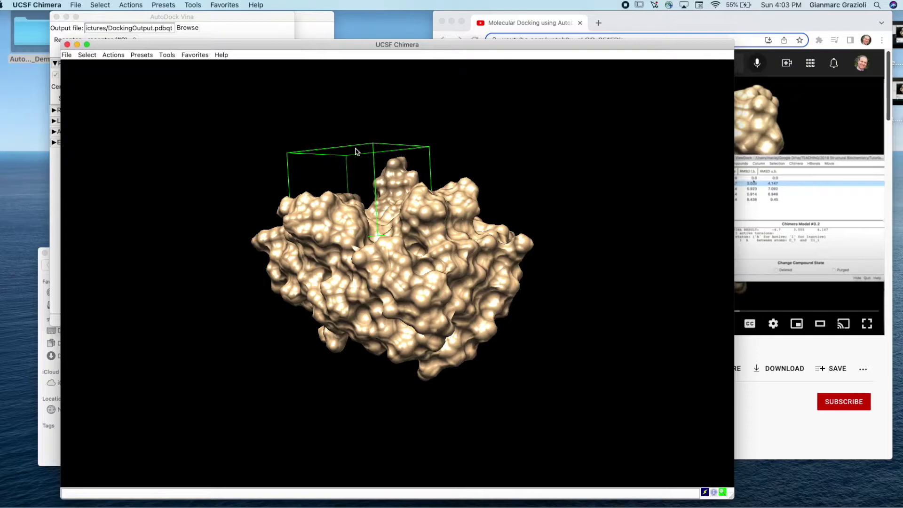
pyautogui.moveTo(355, 162); pyautogui.dragTo(354, 158, button='right')
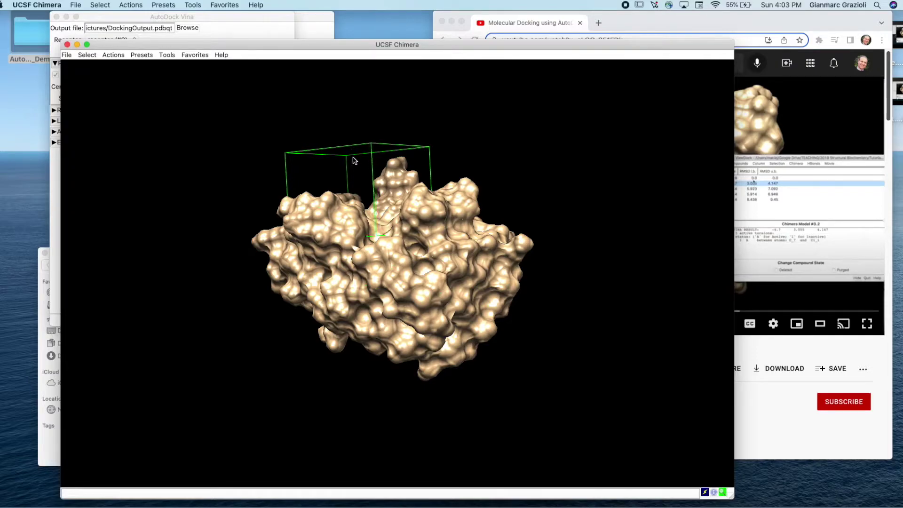
pyautogui.moveTo(346, 191); pyautogui.dragTo(393, 395)
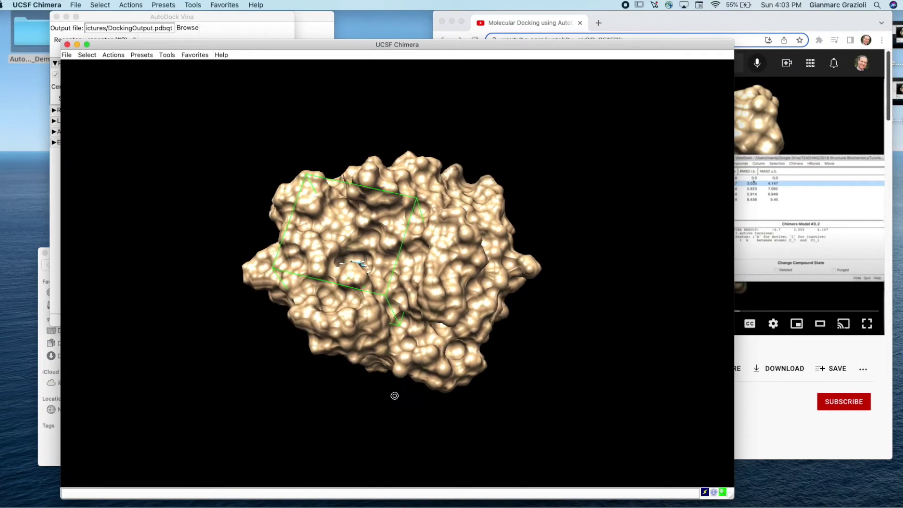
pyautogui.moveTo(358, 310); pyautogui.dragTo(461, 144)
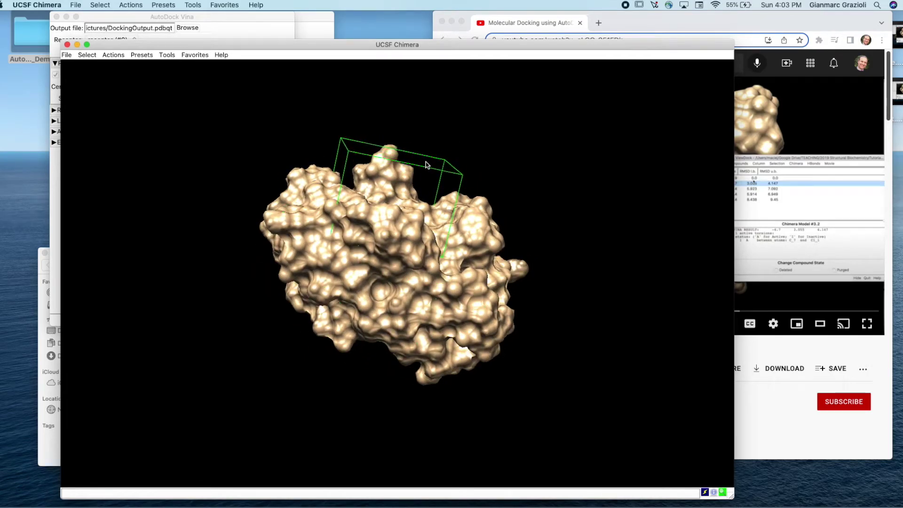
pyautogui.moveTo(428, 157); pyautogui.dragTo(222, 271)
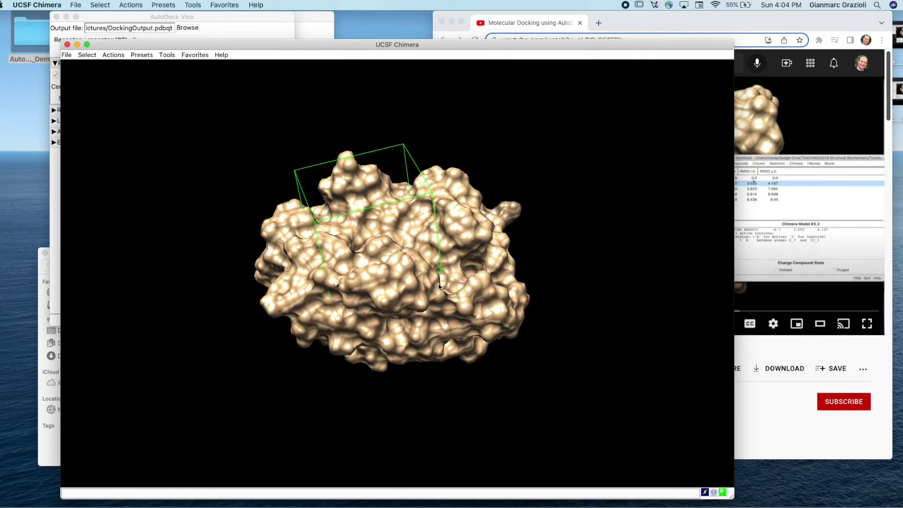
pyautogui.moveTo(441, 288); pyautogui.dragTo(373, 200)
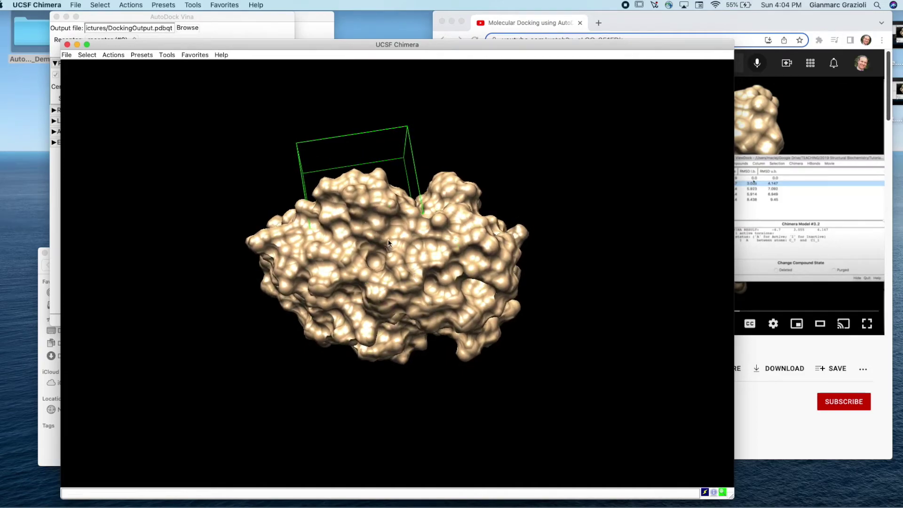
pyautogui.moveTo(414, 293); pyautogui.dragTo(397, 279)
pyautogui.moveTo(396, 280); pyautogui.dragTo(467, 408)
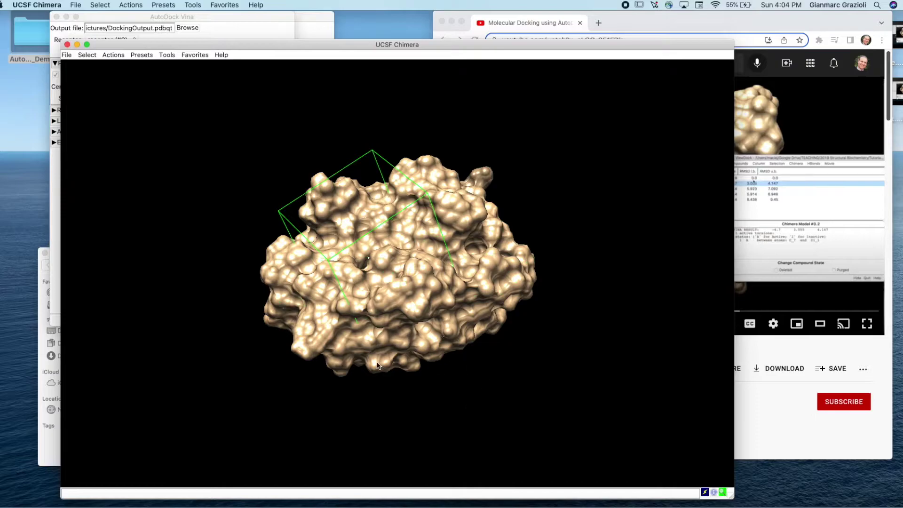
pyautogui.click(230, 27)
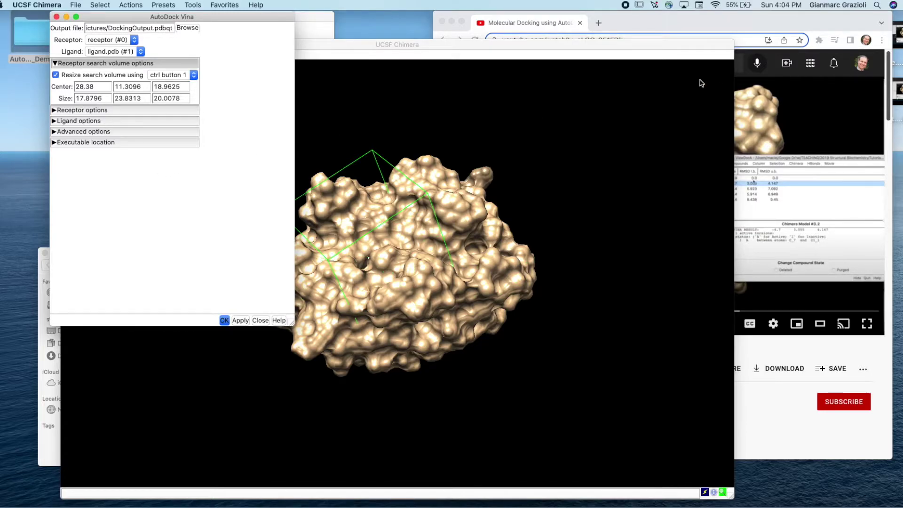
# Expand Vina's Receptor, Ligand and Advanced options, then move the dialog aside to show the notes.
pyautogui.click(728, 24)
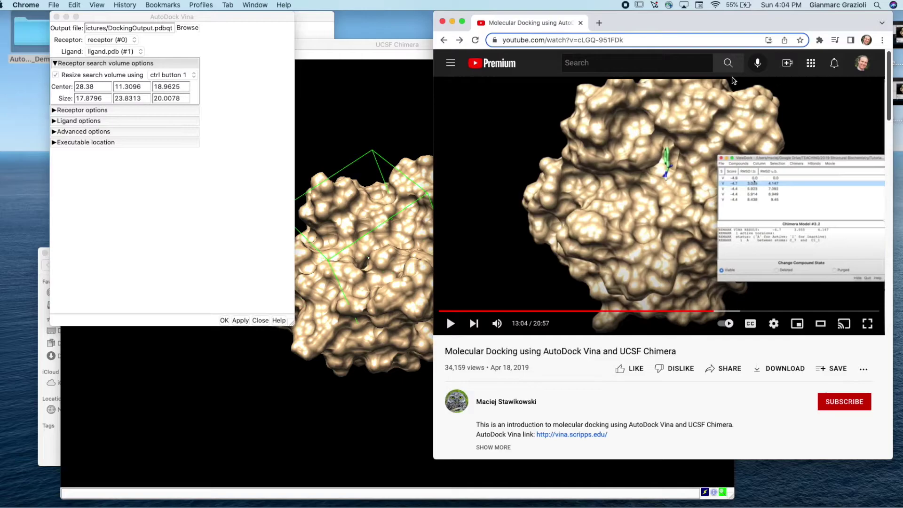
pyautogui.click(208, 184)
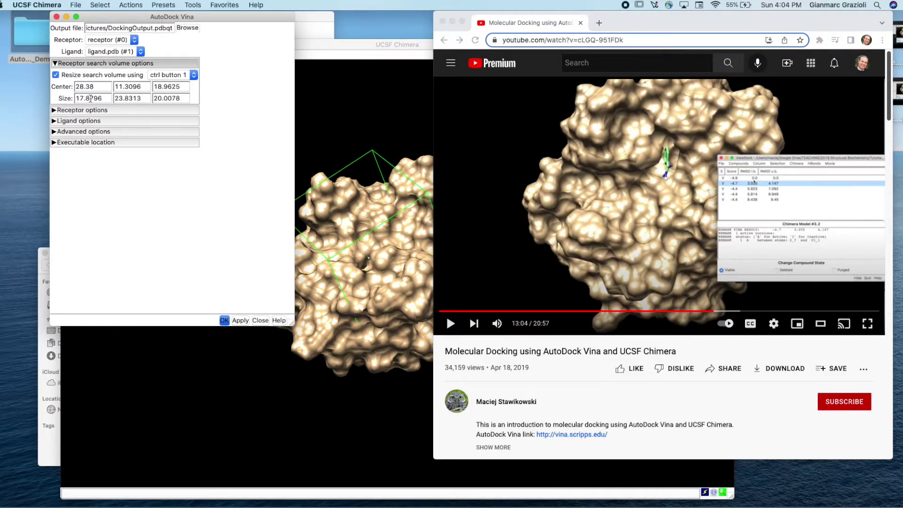
pyautogui.click(53, 111)
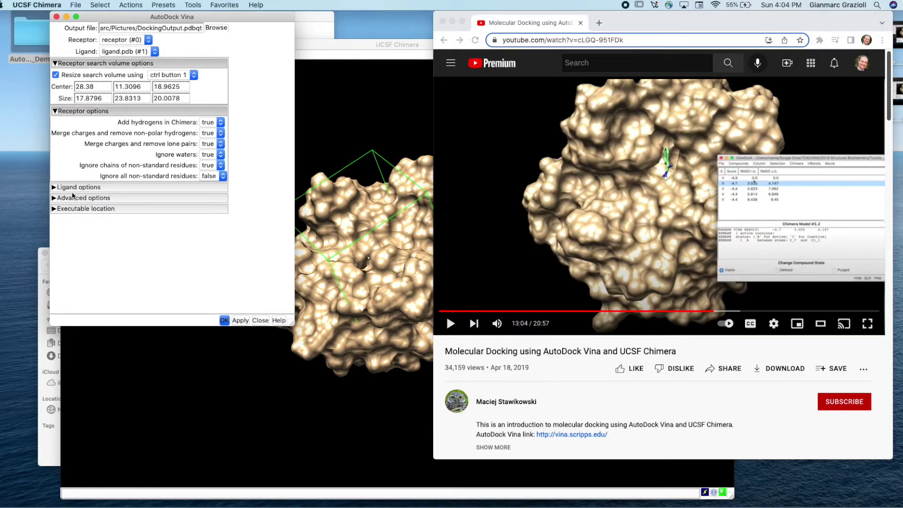
pyautogui.click(54, 188)
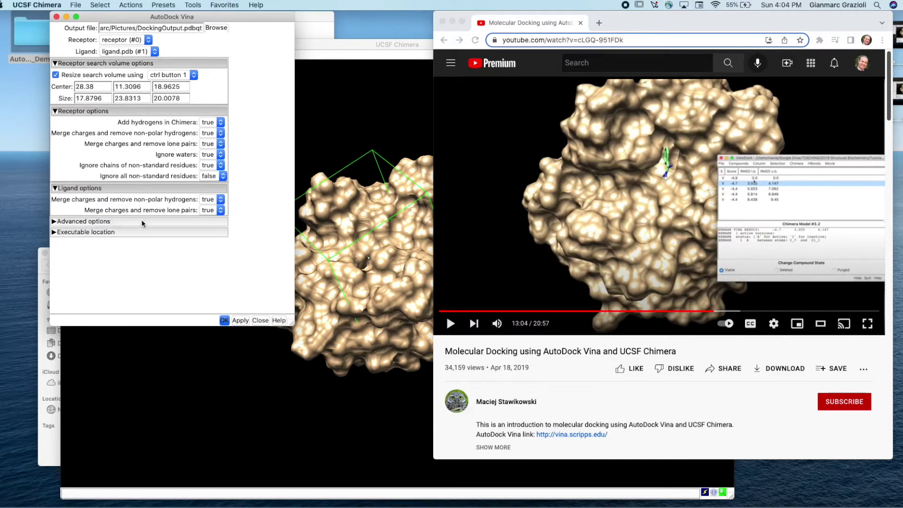
pyautogui.click(55, 222)
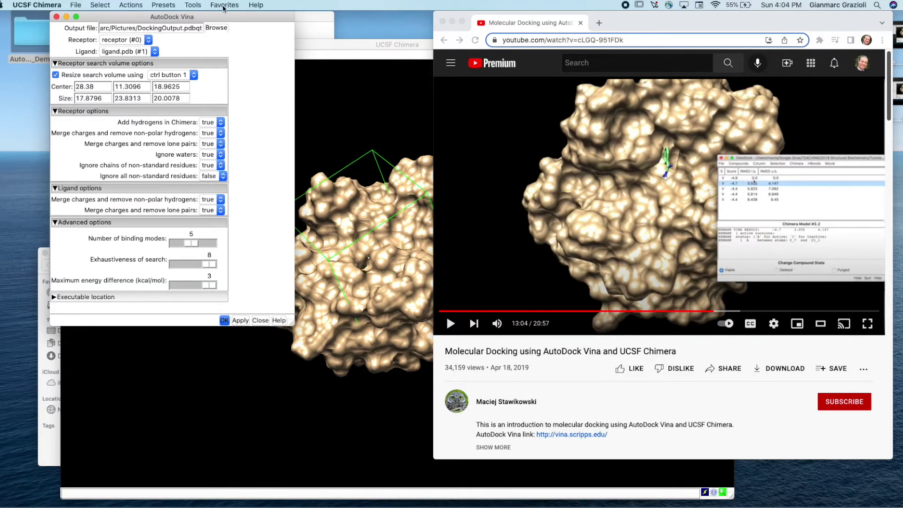
pyautogui.moveTo(229, 18); pyautogui.dragTo(424, 19)
pyautogui.click(114, 126)
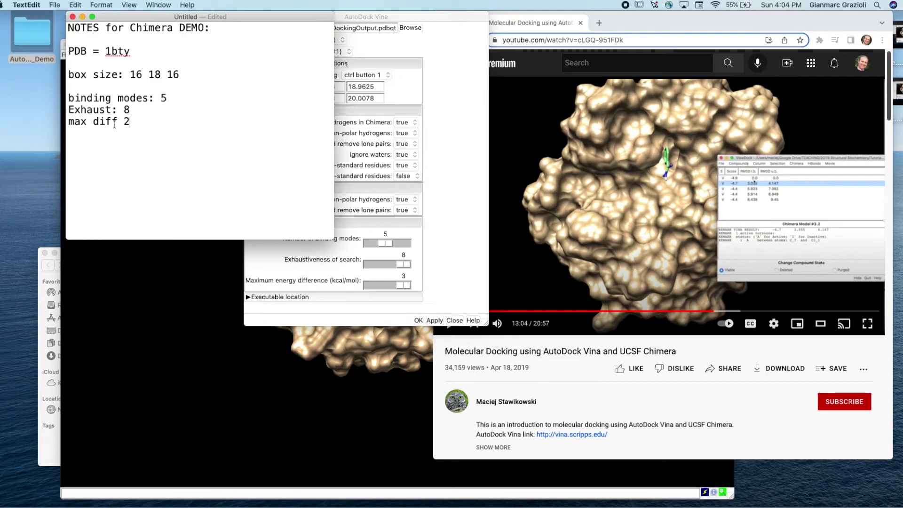
# Match the notes by setting maximum energy difference to 2 kcal/mol, and expand Executable location.
pyautogui.click(453, 173)
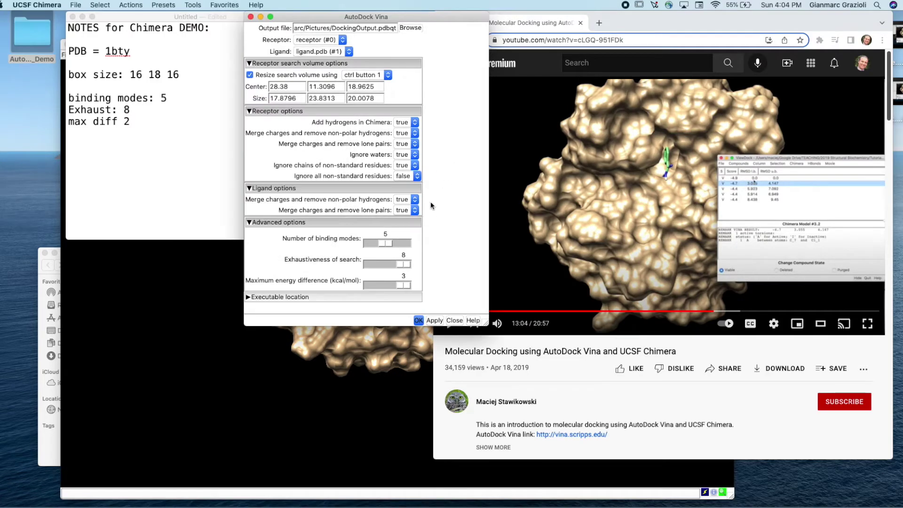
pyautogui.click(161, 188)
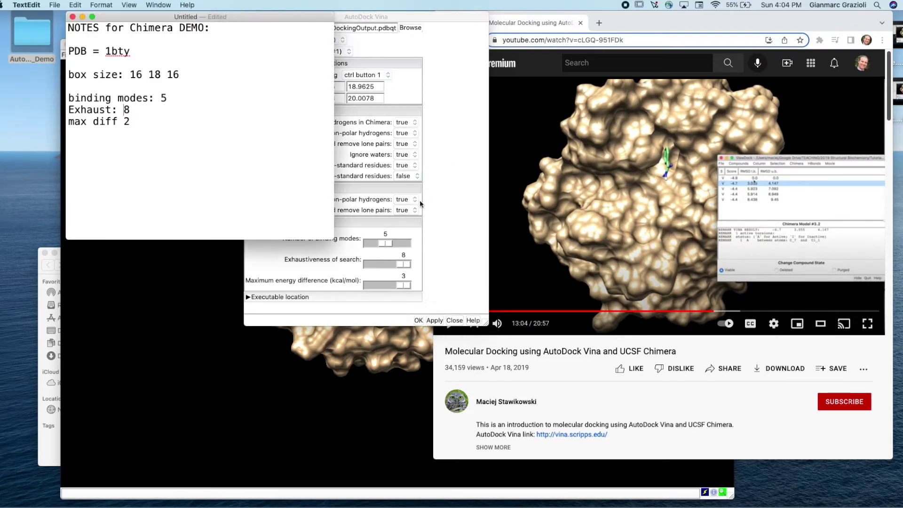
pyautogui.click(458, 226)
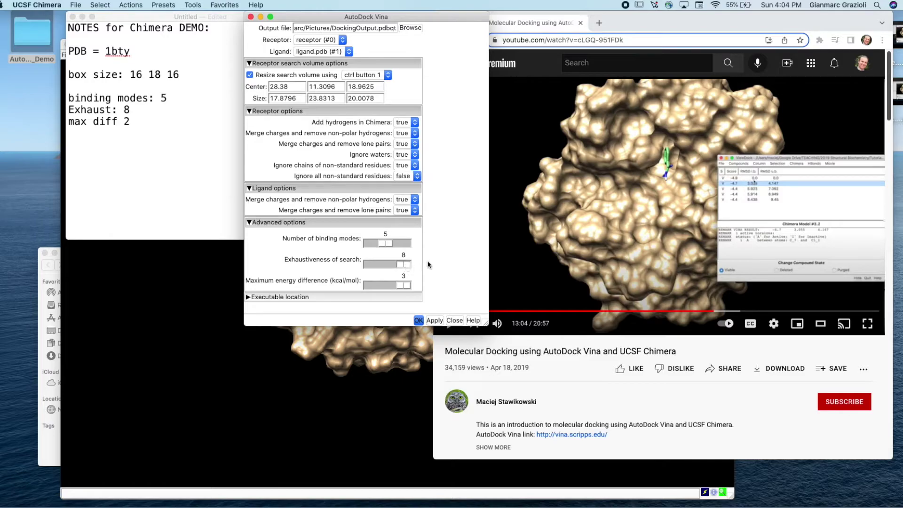
pyautogui.click(150, 203)
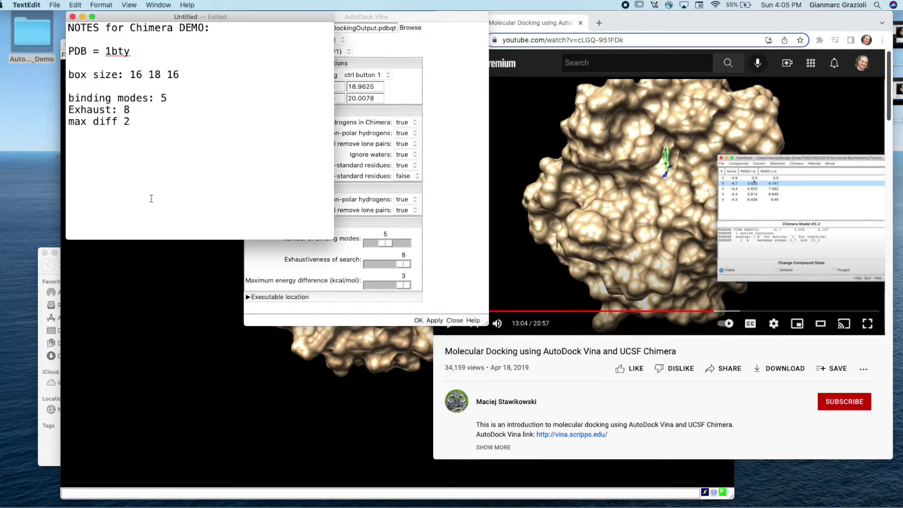
pyautogui.click(455, 227)
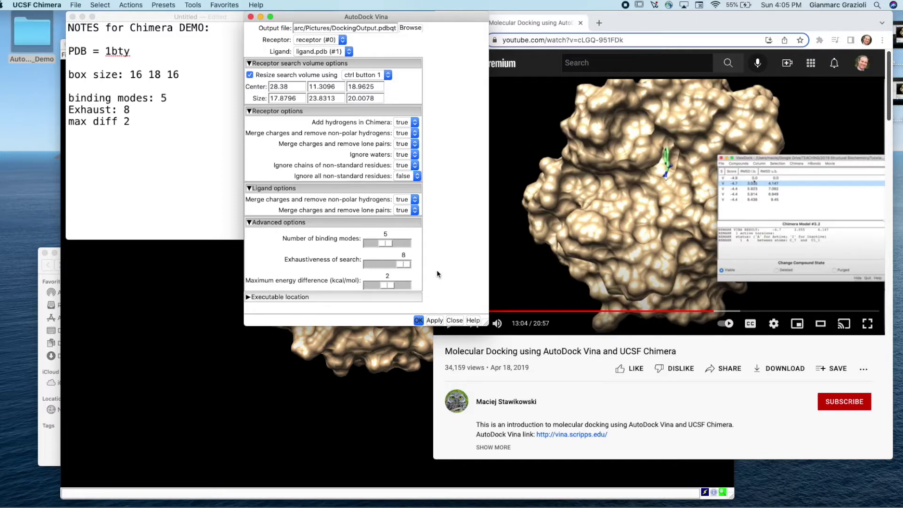
pyautogui.click(247, 298)
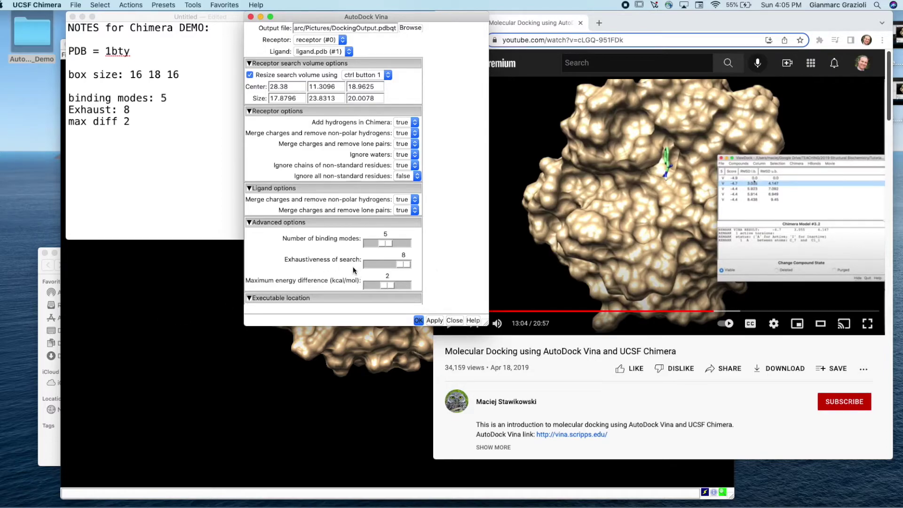
# Enlarge the Vina dialog and arrange it, the notes and the molecule view side by side.
pyautogui.moveTo(486, 324); pyautogui.dragTo(528, 433)
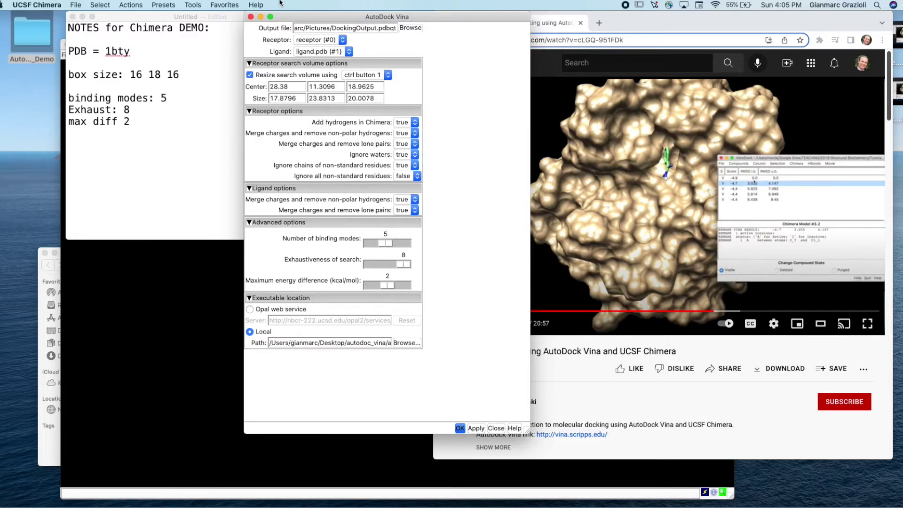
pyautogui.moveTo(309, 15); pyautogui.dragTo(422, 14)
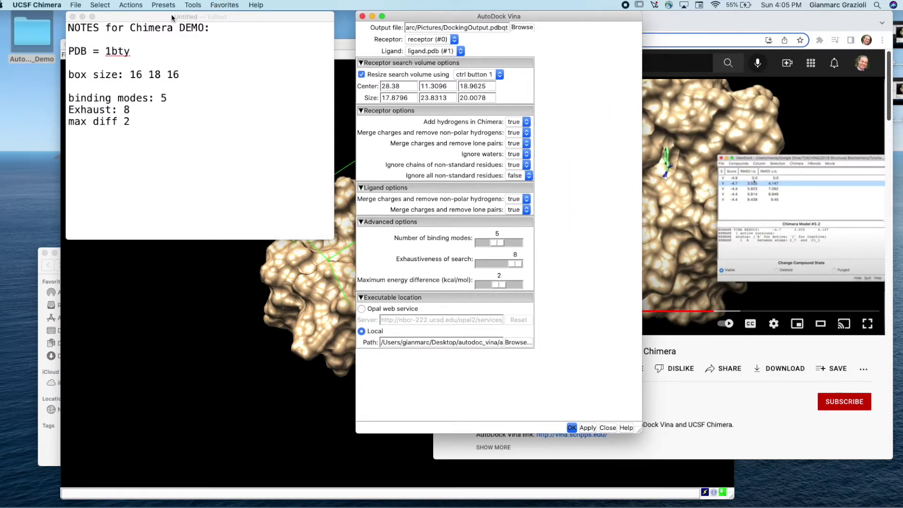
pyautogui.moveTo(171, 17); pyautogui.dragTo(224, 17)
pyautogui.moveTo(114, 42); pyautogui.dragTo(159, 47)
# In Finder, open autodock_vina_1_1_2_mac_catalina_64bit and its bin folder to find the vina executable.
pyautogui.click(80, 253)
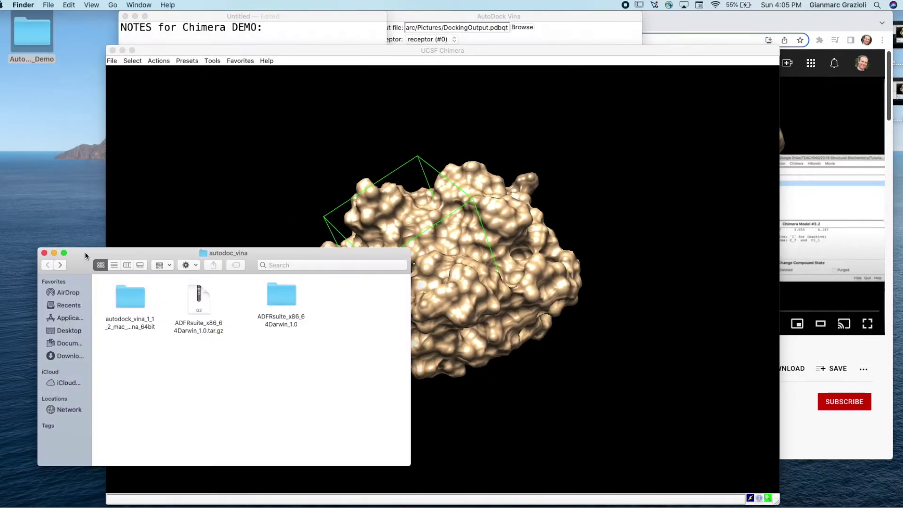
pyautogui.moveTo(81, 262); pyautogui.dragTo(68, 160)
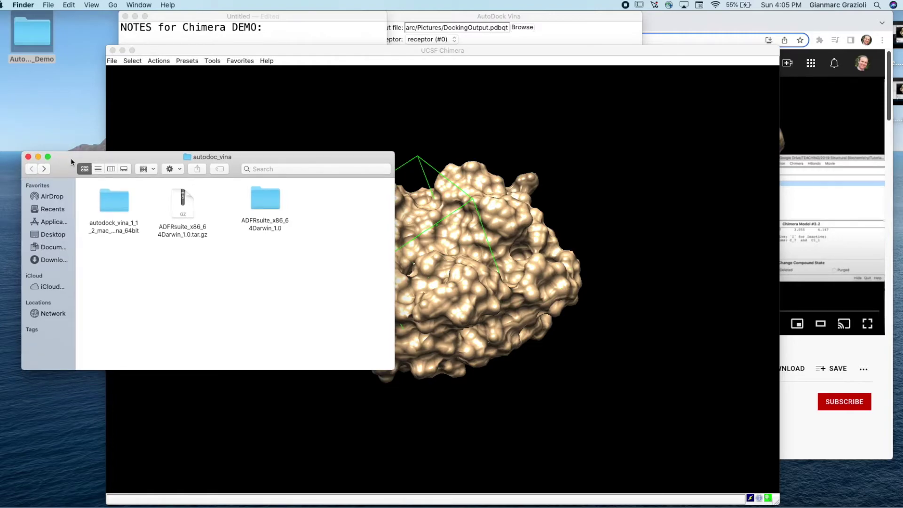
pyautogui.doubleClick(113, 200)
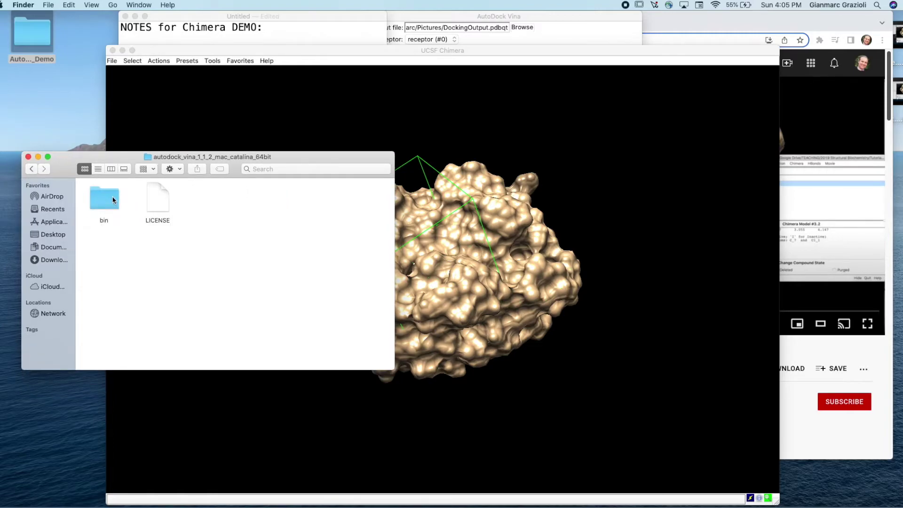
pyautogui.click(30, 170)
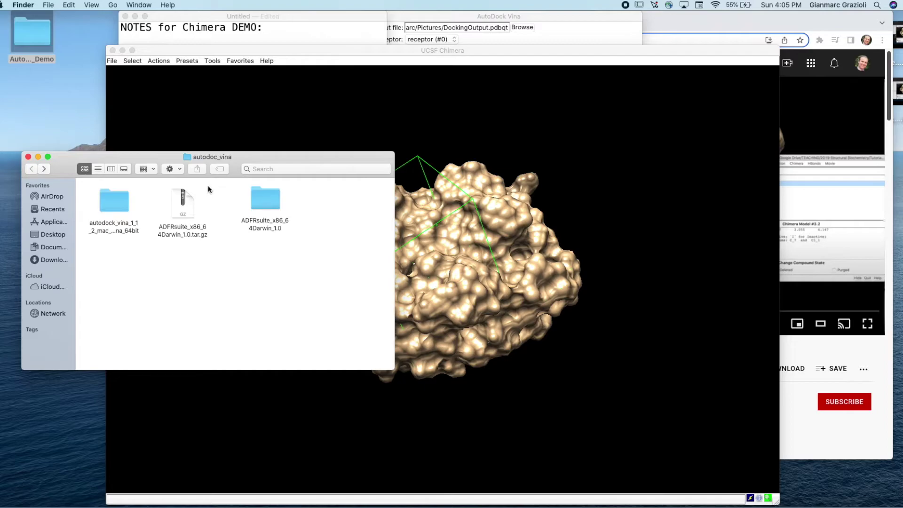
pyautogui.click(122, 229)
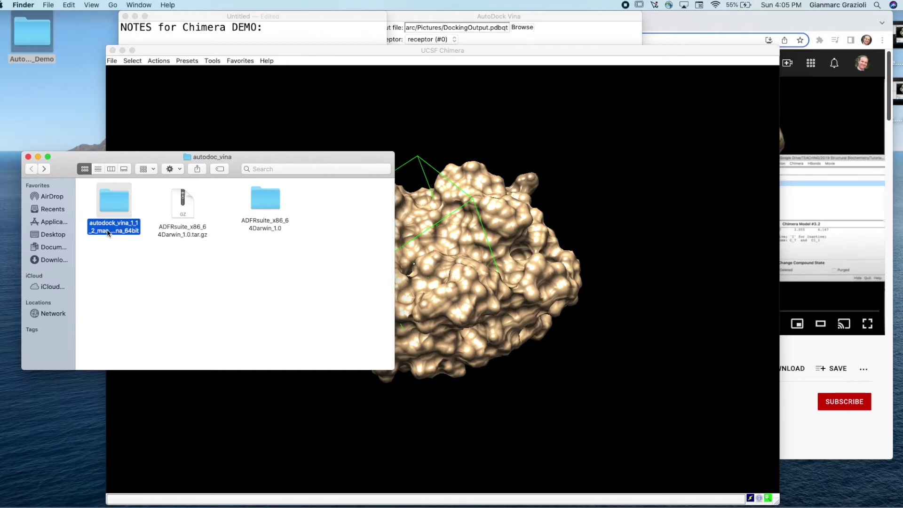
pyautogui.doubleClick(117, 193)
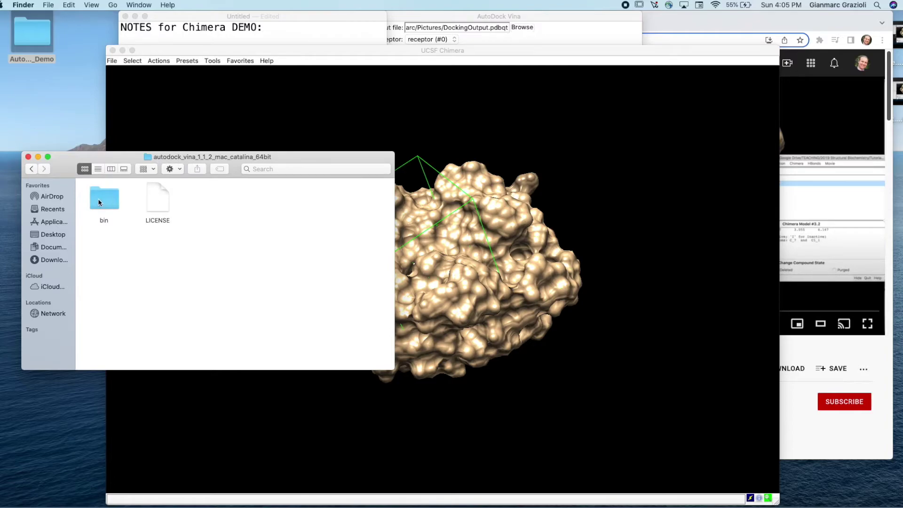
pyautogui.doubleClick(98, 202)
pyautogui.click(107, 198)
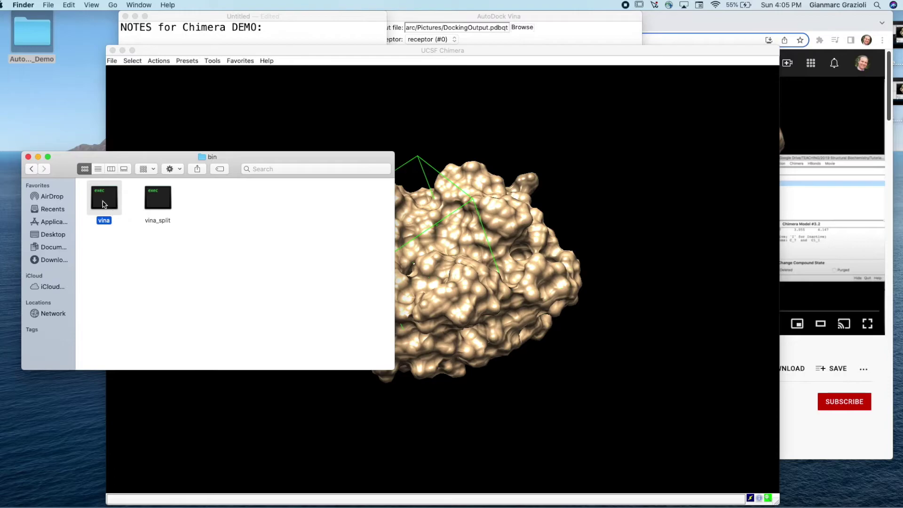
# Return to autodoc_vina and reopen the bin folder holding vina and vina_split.
pyautogui.click(34, 172)
pyautogui.click(34, 172)
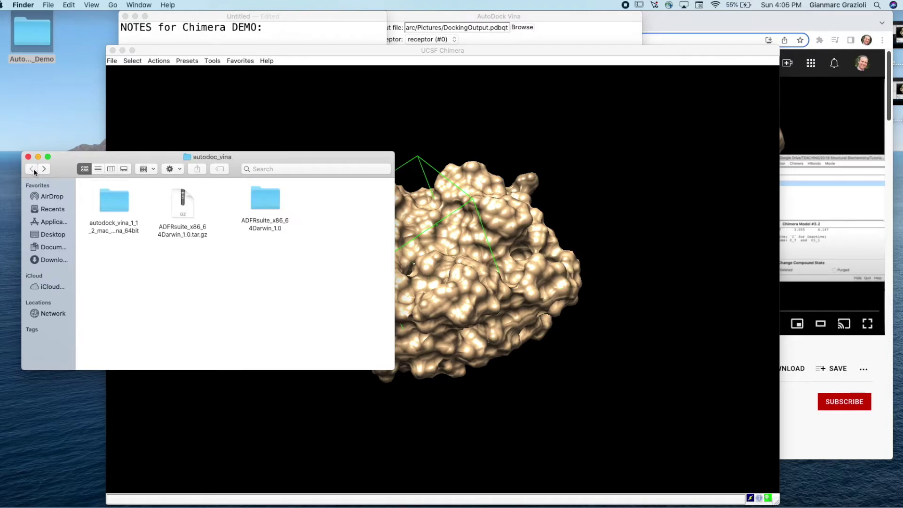
pyautogui.doubleClick(111, 201)
pyautogui.doubleClick(98, 199)
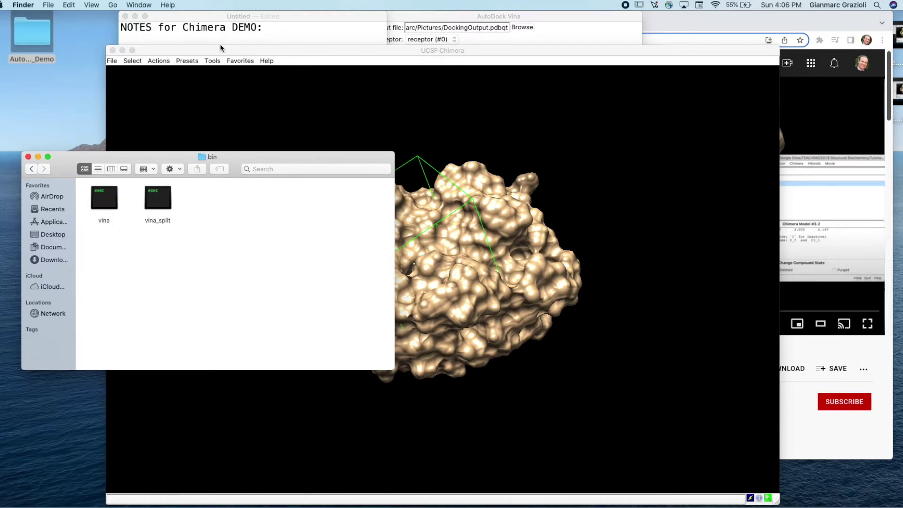
pyautogui.moveTo(227, 51); pyautogui.dragTo(244, 61)
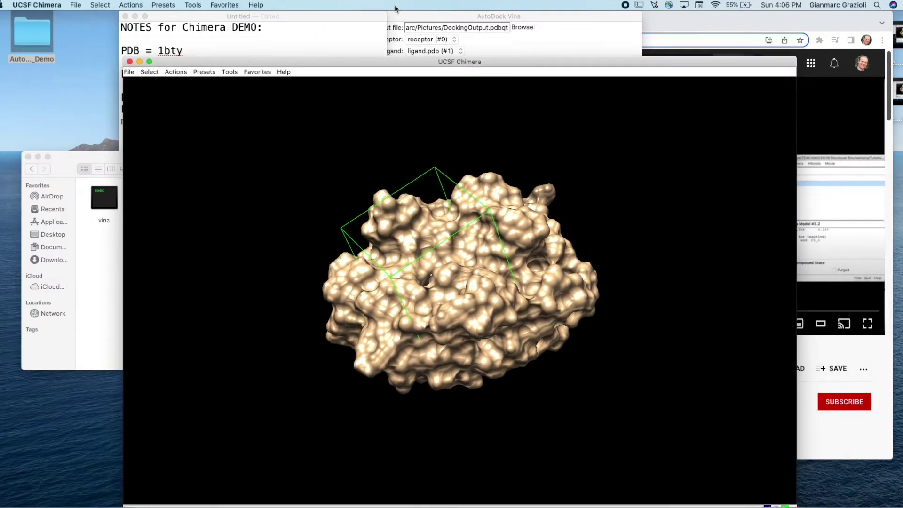
# Set the AutoDock Vina executable path to vina in Desktop/autodoc_vina/autodock_vina_1_1_2_mac_catalina_64bit/bin.
pyautogui.click(398, 16)
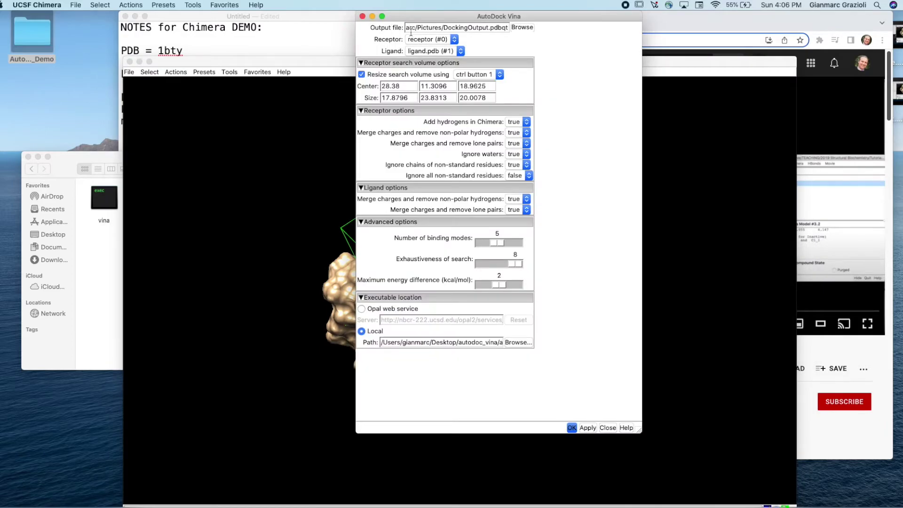
pyautogui.click(431, 340)
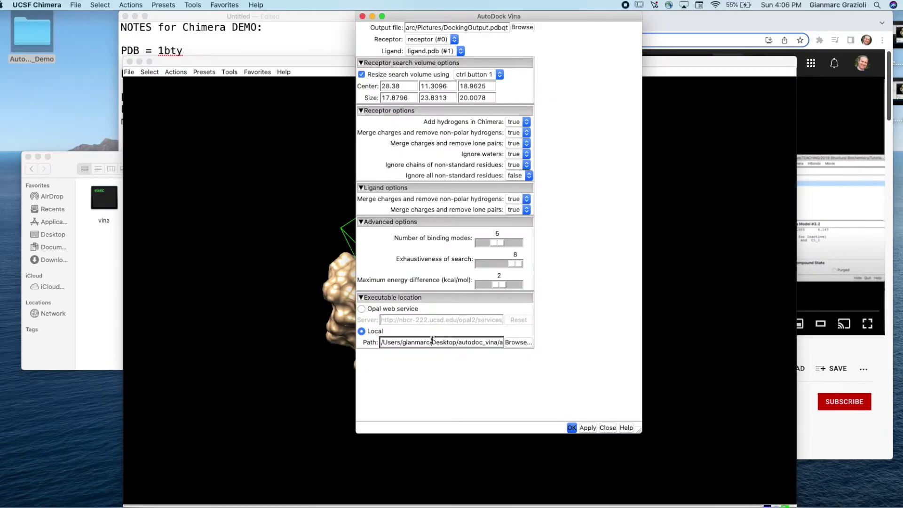
pyautogui.click(518, 343)
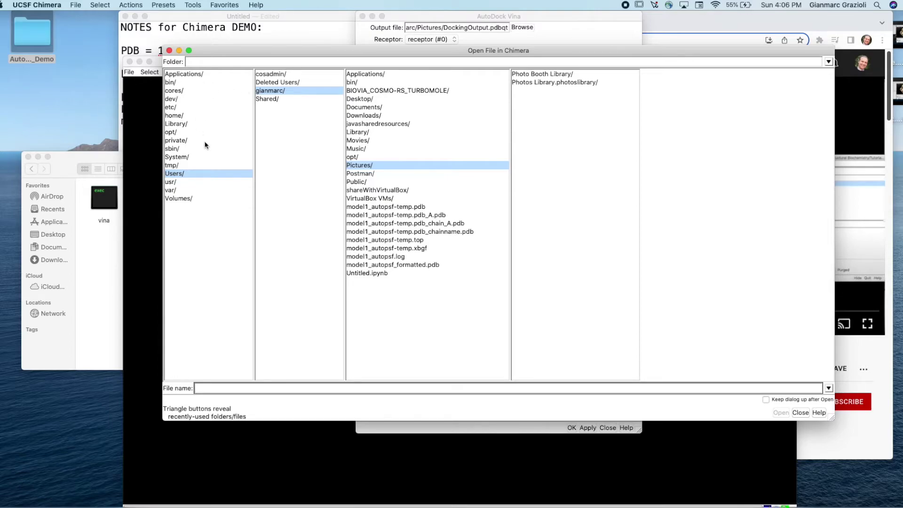
pyautogui.click(180, 174)
pyautogui.click(287, 90)
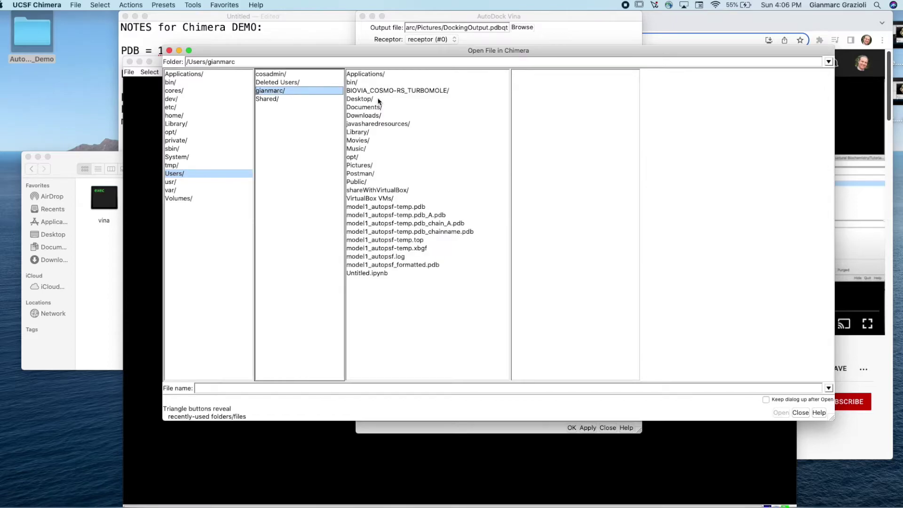
pyautogui.click(394, 100)
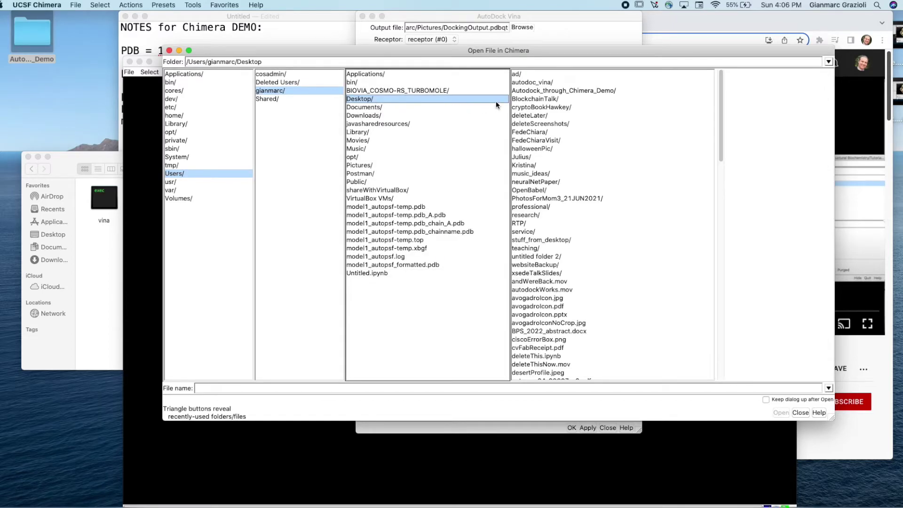
pyautogui.click(551, 82)
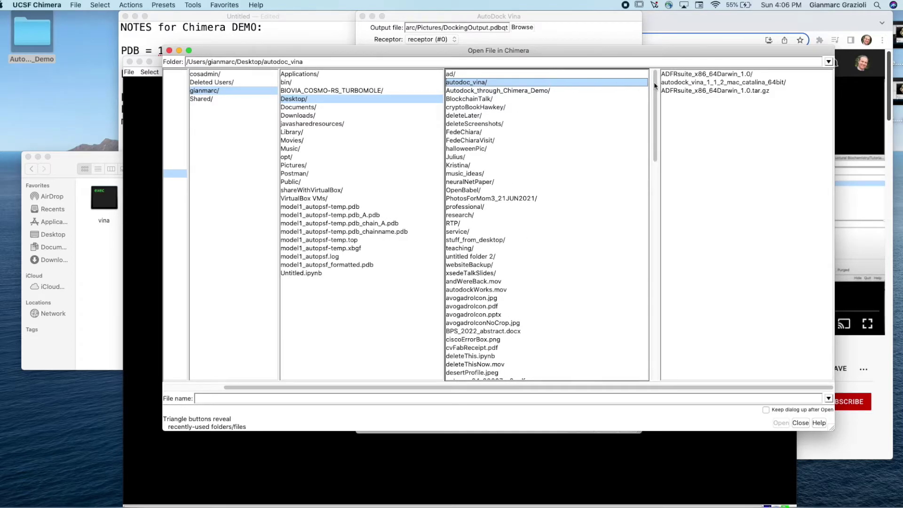
pyautogui.click(697, 83)
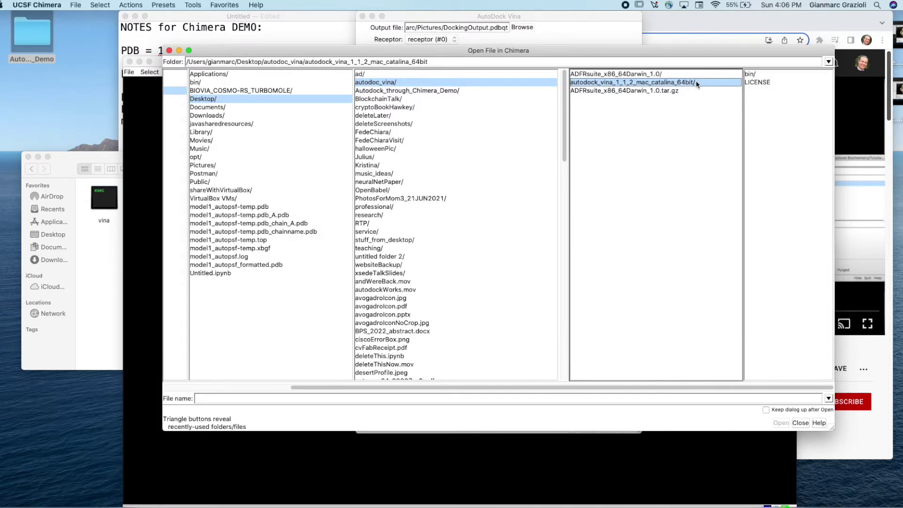
pyautogui.click(749, 74)
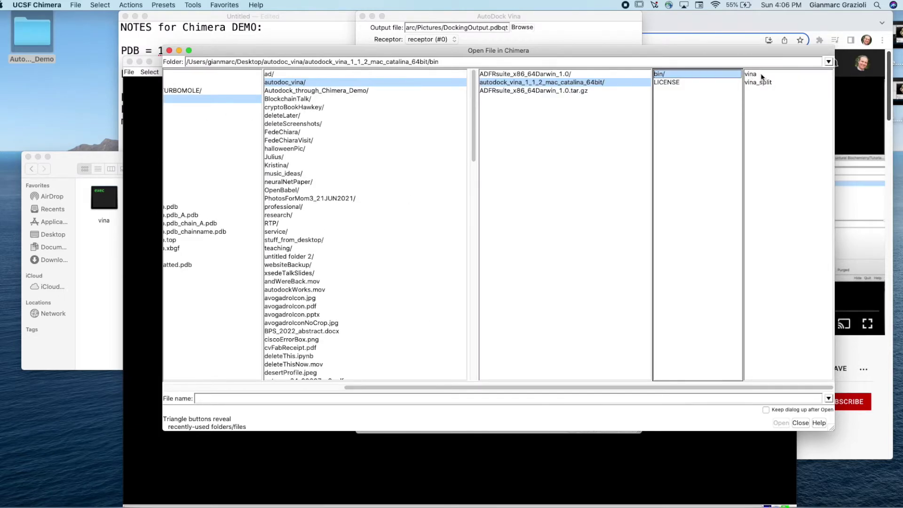
pyautogui.click(761, 74)
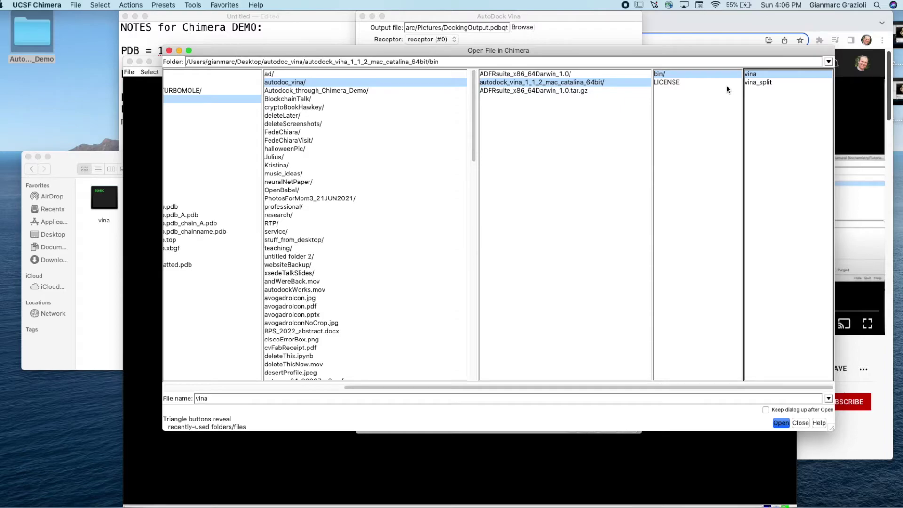
pyautogui.click(800, 423)
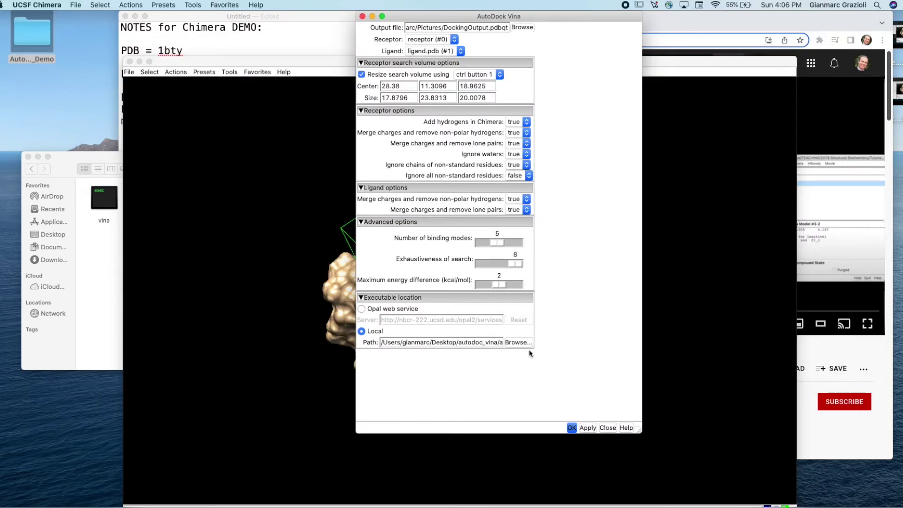
pyautogui.click(459, 343)
pyautogui.click(326, 59)
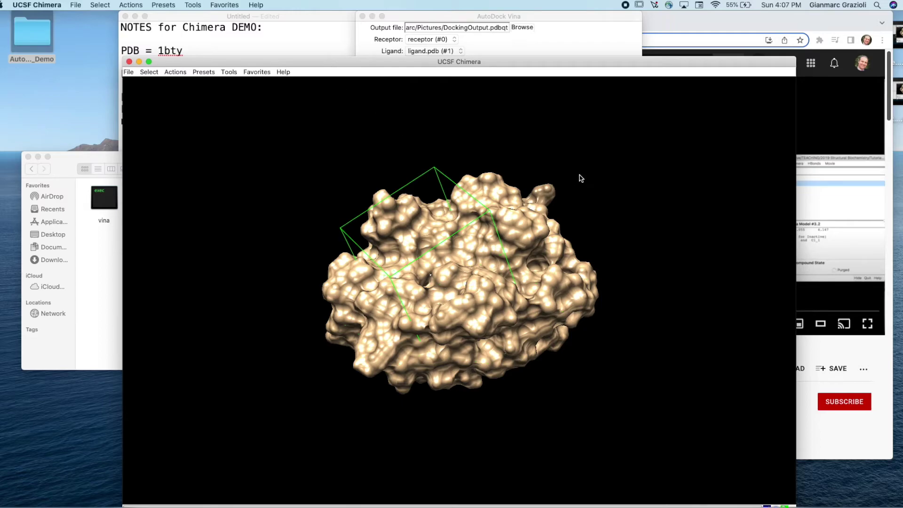
pyautogui.moveTo(565, 177); pyautogui.dragTo(490, 308)
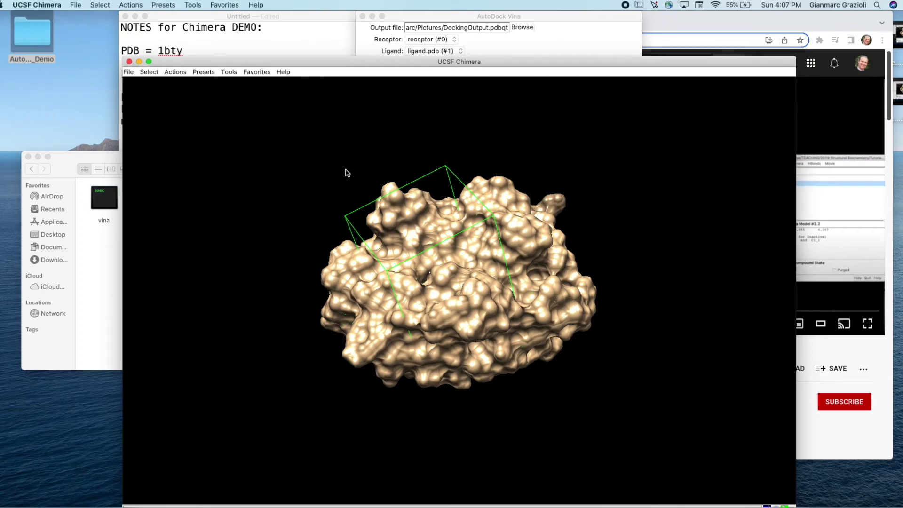
pyautogui.click(408, 20)
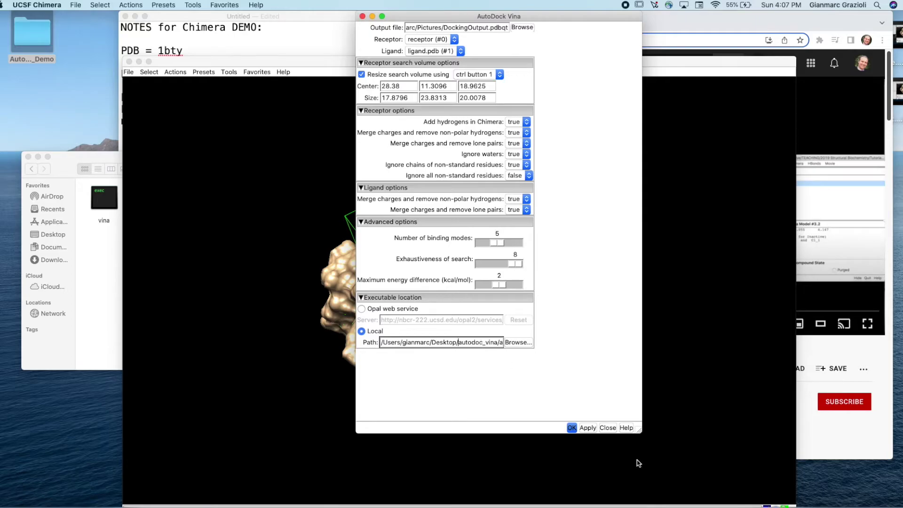
pyautogui.click(572, 428)
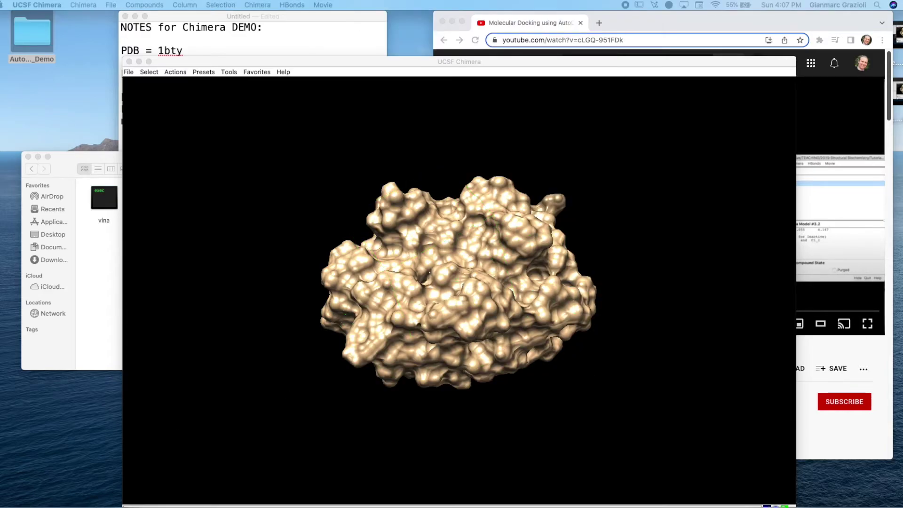
# Move the ViewDock list aside and rotate and zoom the protein onto the docked ligand.
pyautogui.moveTo(669, 178); pyautogui.dragTo(235, 35)
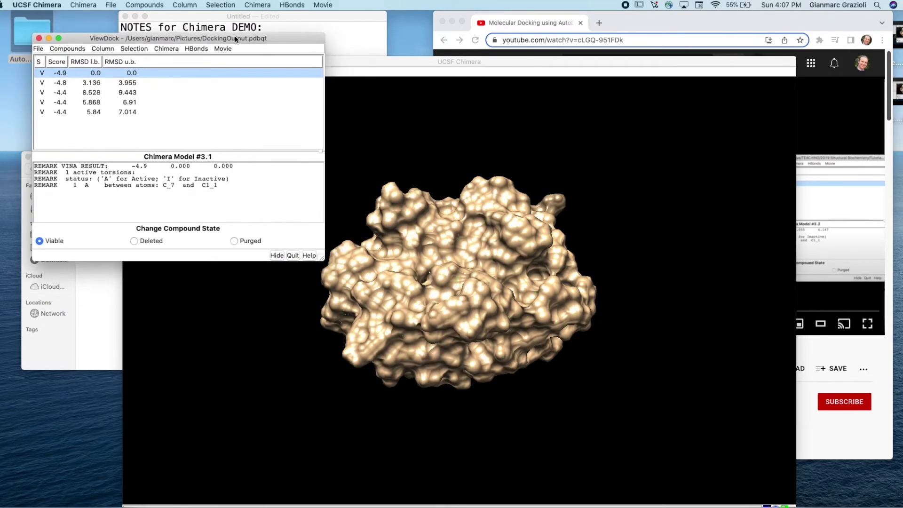
pyautogui.click(433, 173)
pyautogui.moveTo(434, 174); pyautogui.dragTo(481, 274)
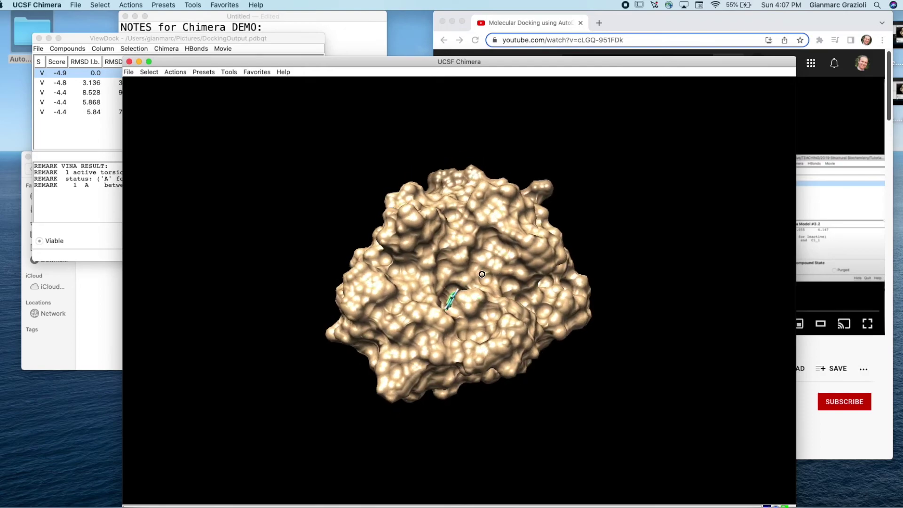
pyautogui.scroll(5, 466, 283)
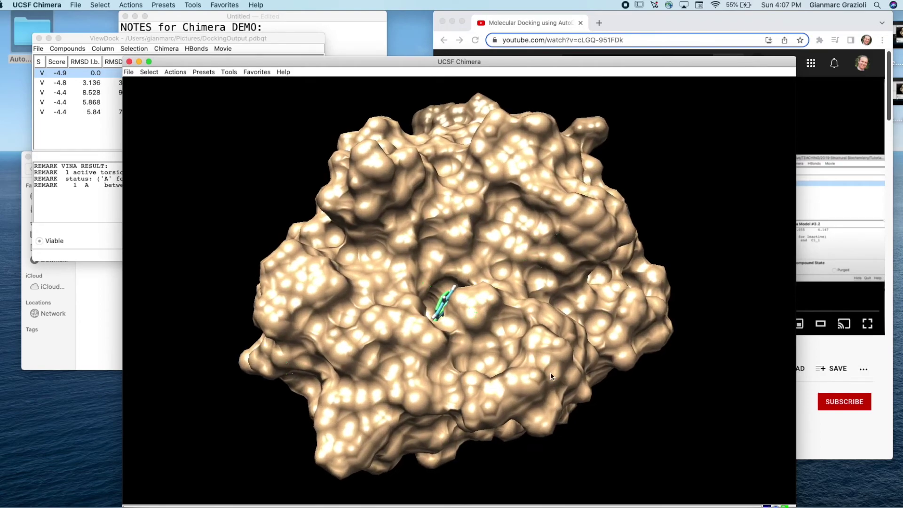
pyautogui.moveTo(552, 375); pyautogui.dragTo(548, 418)
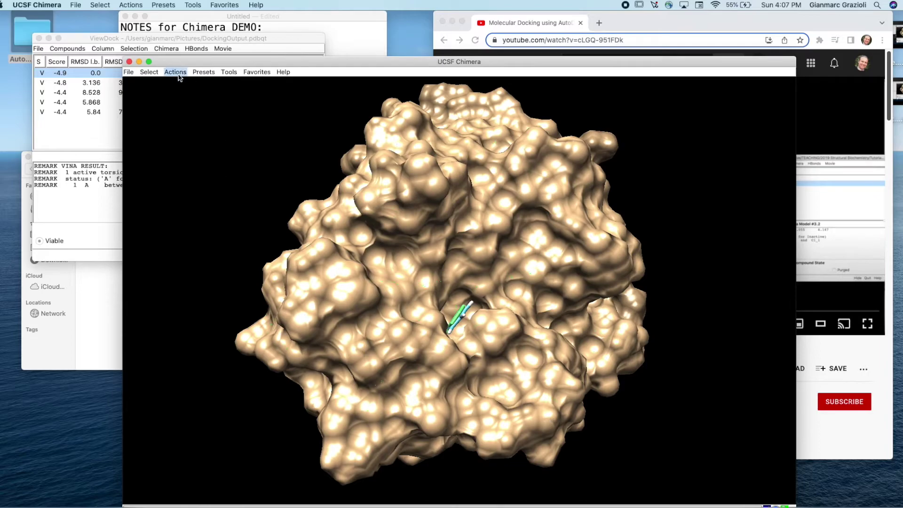
pyautogui.moveTo(162, 39); pyautogui.dragTo(128, 23)
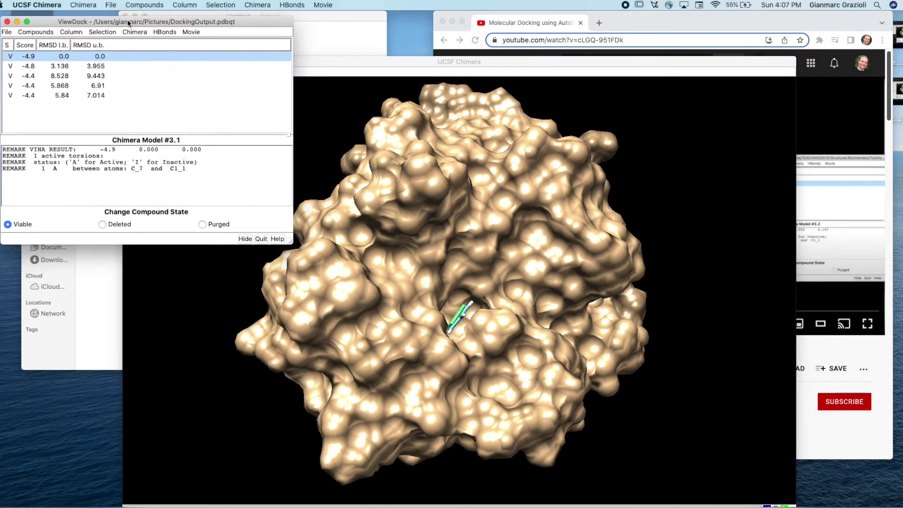
# Display the second through fifth docking poses and rotate the protein to compare them.
pyautogui.click(73, 68)
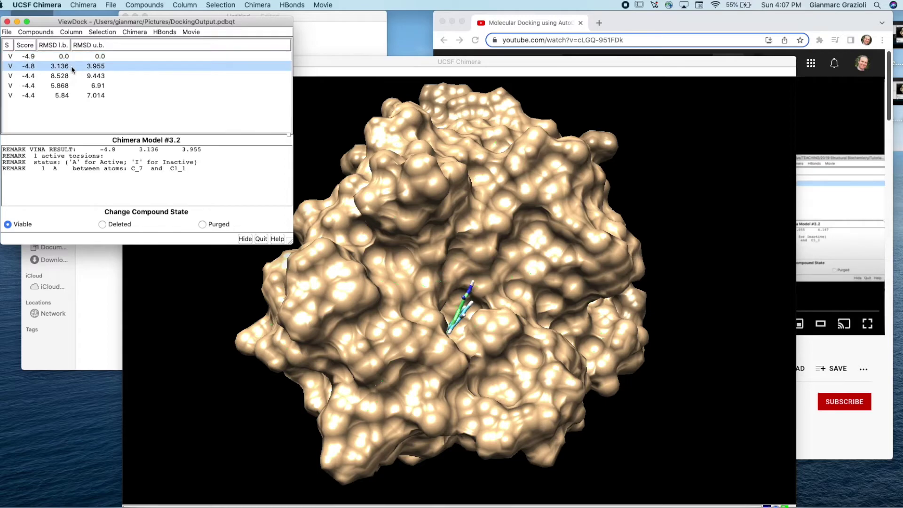
pyautogui.click(72, 76)
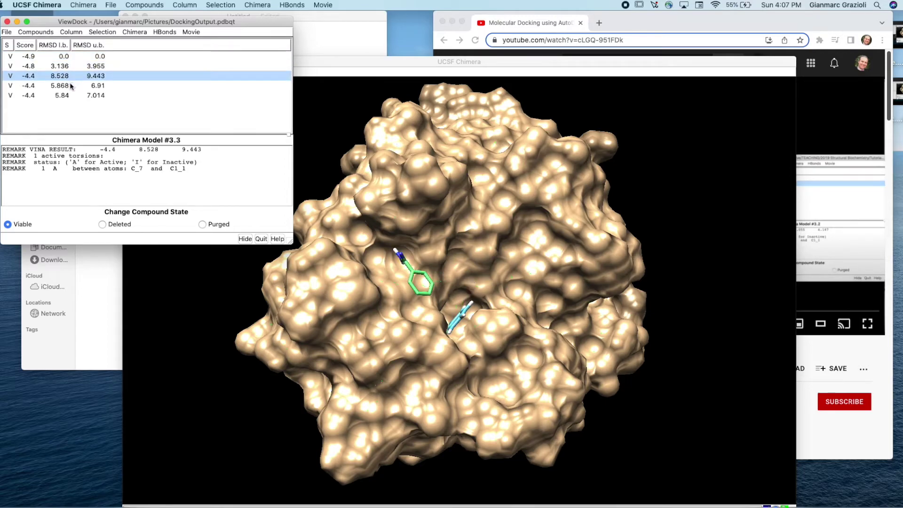
pyautogui.click(71, 86)
pyautogui.click(73, 95)
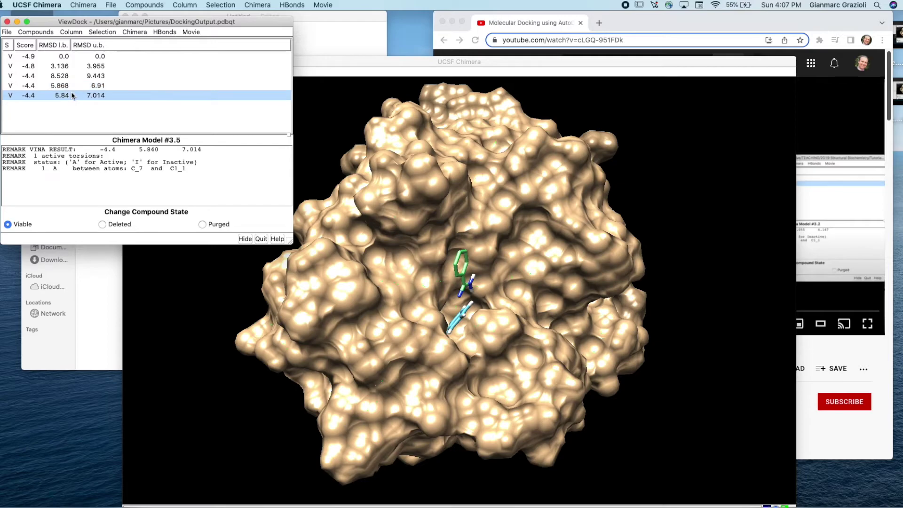
pyautogui.click(405, 262)
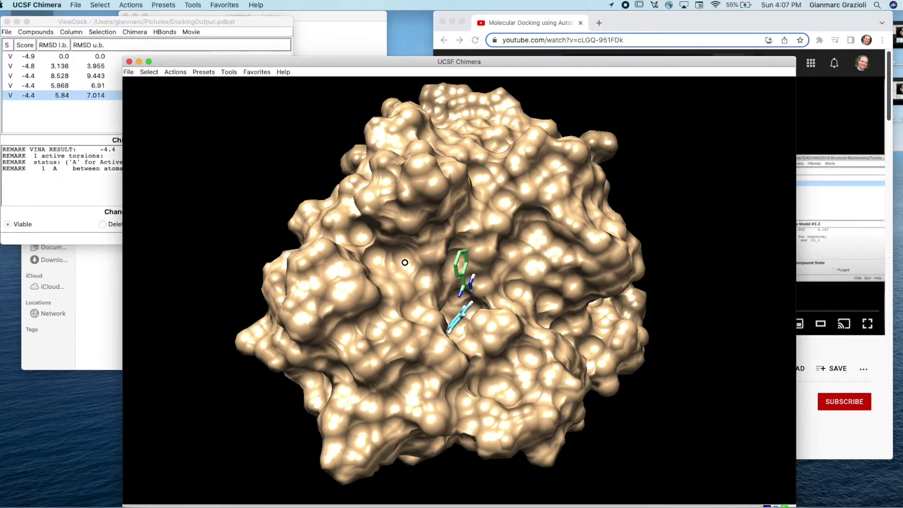
pyautogui.moveTo(405, 263)
pyautogui.mouseDown()
pyautogui.moveTo(371, 250)
pyautogui.moveTo(399, 256)
pyautogui.moveTo(390, 240)
pyautogui.moveTo(417, 274)
pyautogui.mouseUp()
# Step back up through the poses, ending on the -4.8 scoring second pose.
pyautogui.click(60, 86)
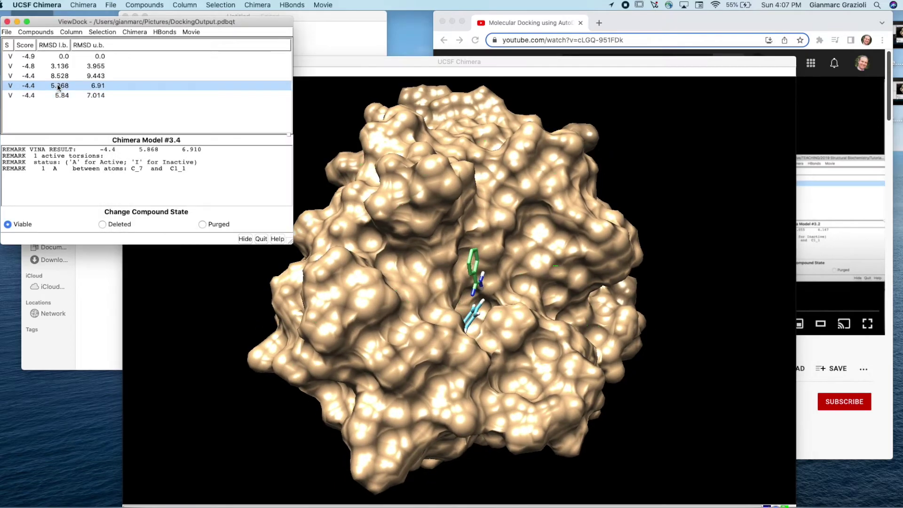
pyautogui.click(64, 77)
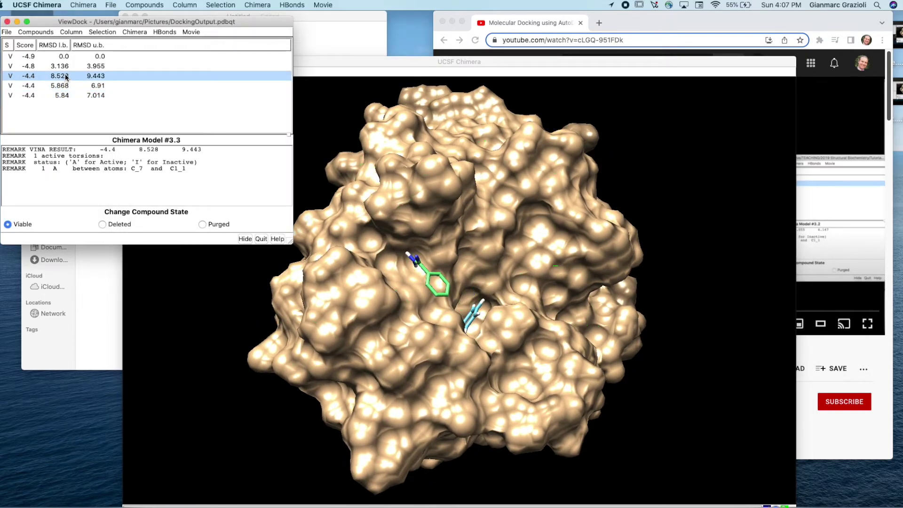
pyautogui.click(67, 66)
pyautogui.click(67, 55)
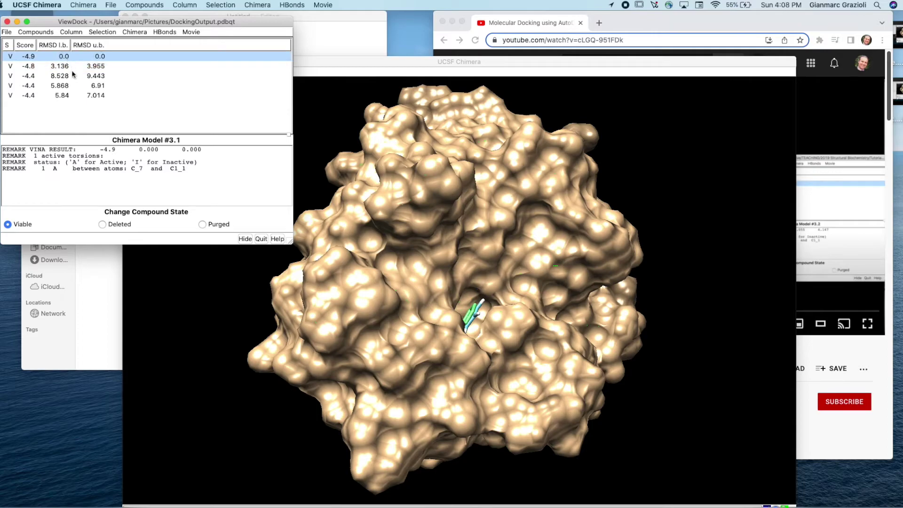
pyautogui.click(72, 76)
pyautogui.click(66, 69)
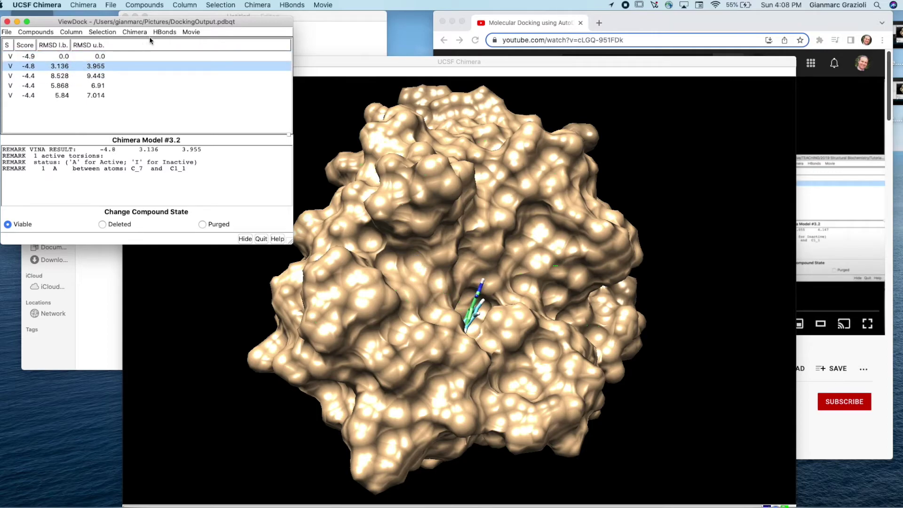
# Start the ViewDock Movie > Play animation and rotate and zoom into the pocket.
pyautogui.click(191, 33)
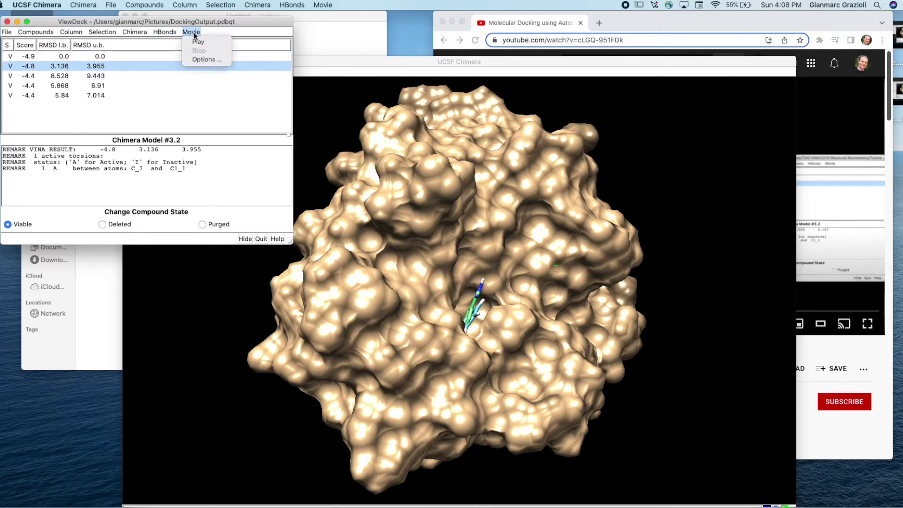
pyautogui.click(199, 43)
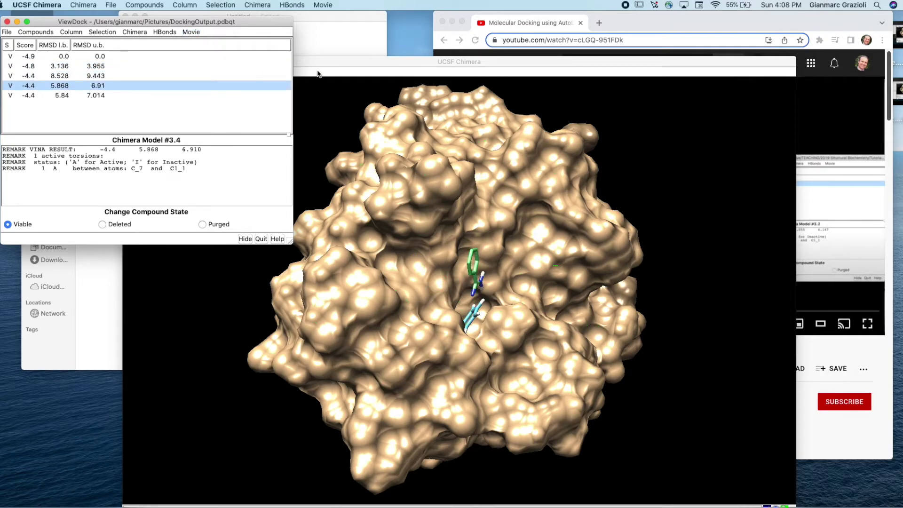
pyautogui.click(431, 76)
pyautogui.moveTo(484, 139); pyautogui.dragTo(469, 207)
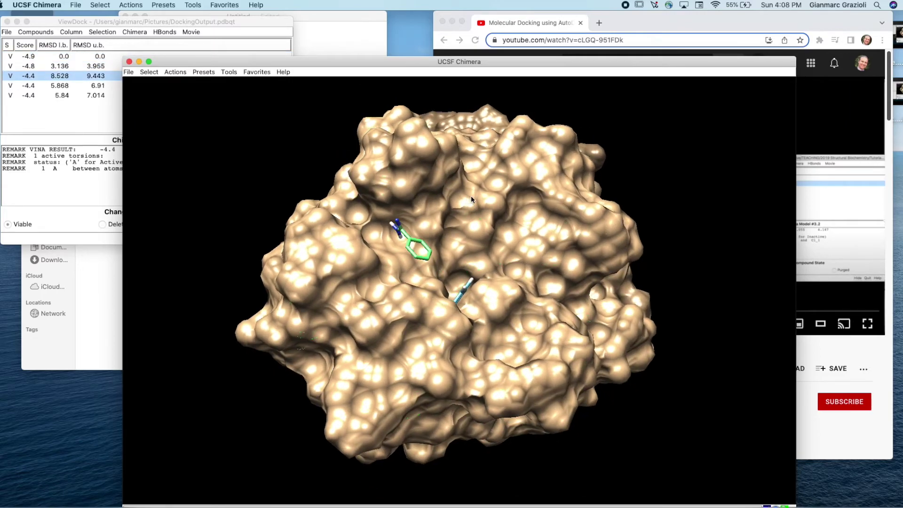
pyautogui.scroll(3, 476, 207)
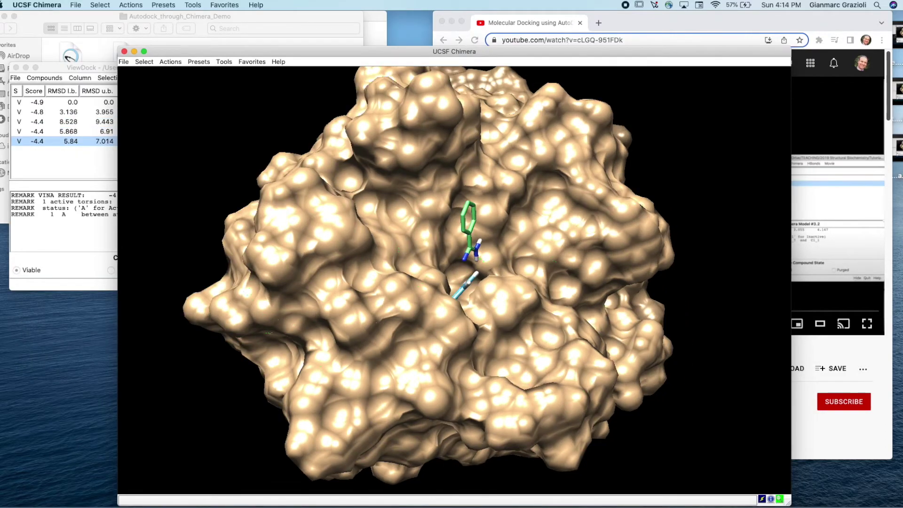
# Show the -4.8 pose, rotate the receptor surface, and step down through the following poses.
pyautogui.click(61, 112)
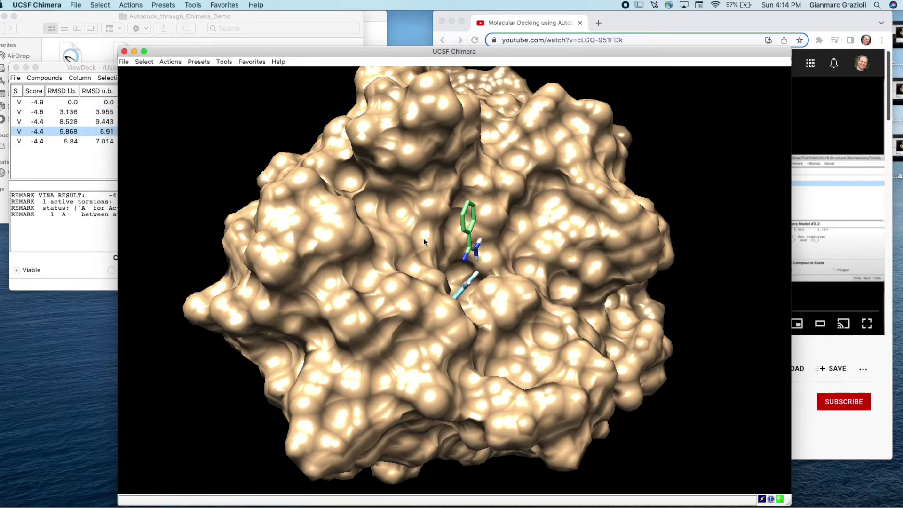
pyautogui.moveTo(369, 264); pyautogui.dragTo(397, 308)
pyautogui.press('Down')
pyautogui.press('Down')
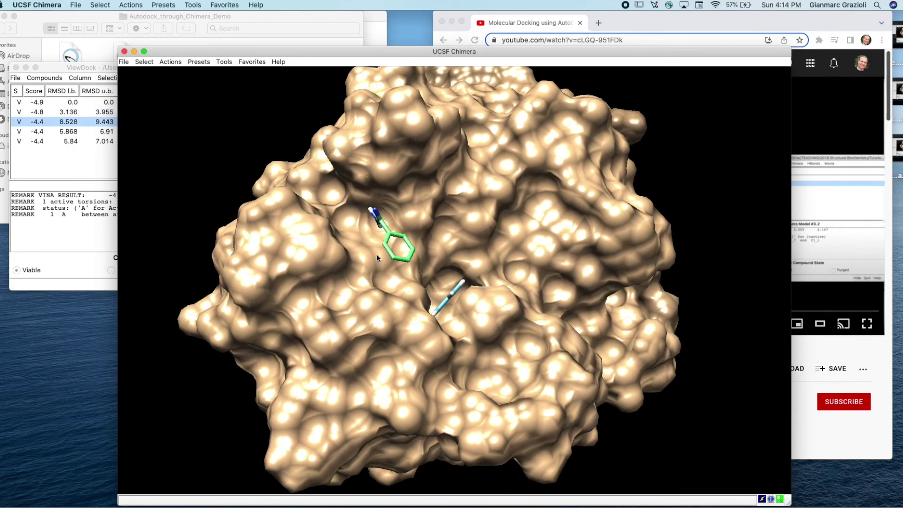
pyautogui.press('Down')
pyautogui.click(92, 143)
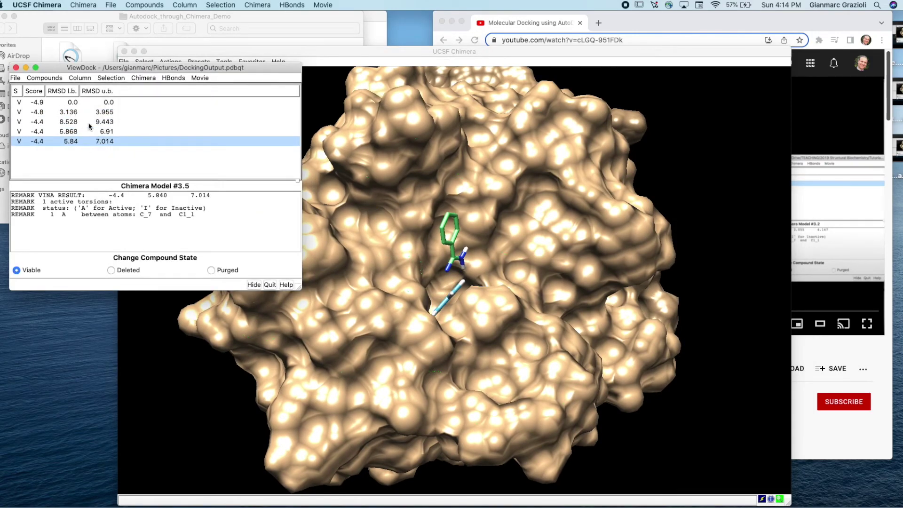
pyautogui.press('Home')
# Click through the second, third and fourth poses, wrapping around to end on the fifth.
pyautogui.click(34, 112)
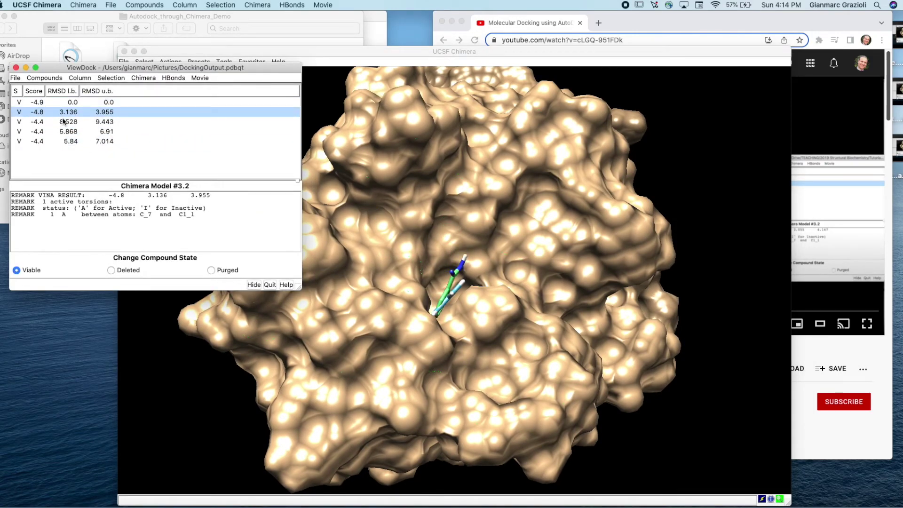
pyautogui.click(65, 122)
pyautogui.click(142, 130)
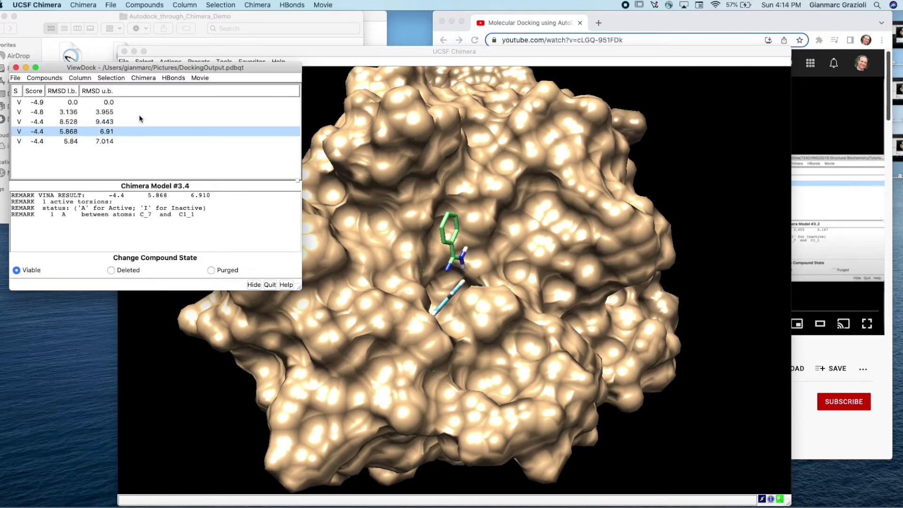
pyautogui.press('Down')
pyautogui.press('Home')
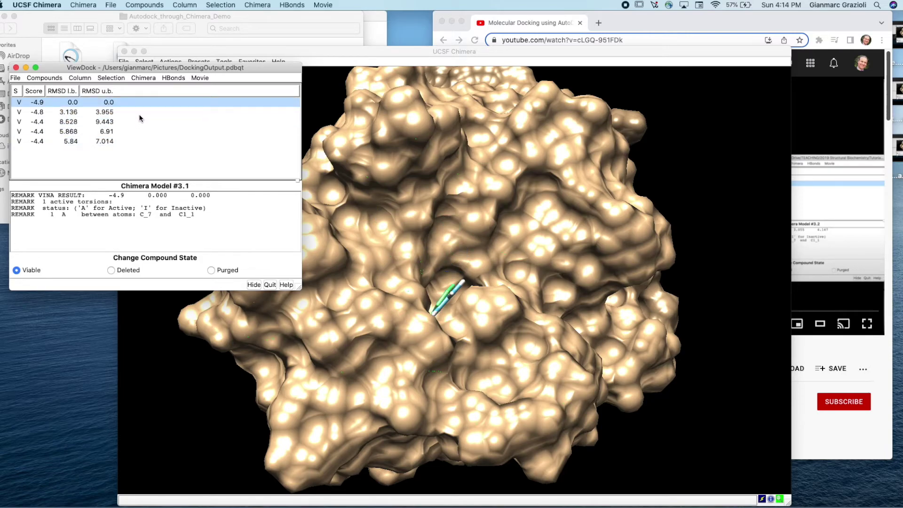
pyautogui.click(139, 116)
pyautogui.click(140, 118)
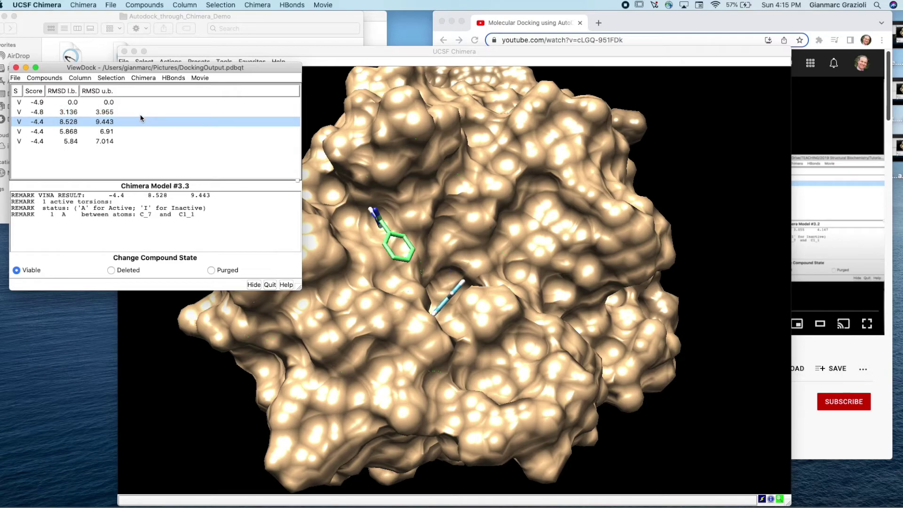
pyautogui.press('Down')
pyautogui.press('Down')
# Stop the pose animation with Movie > Stop.
pyautogui.click(204, 79)
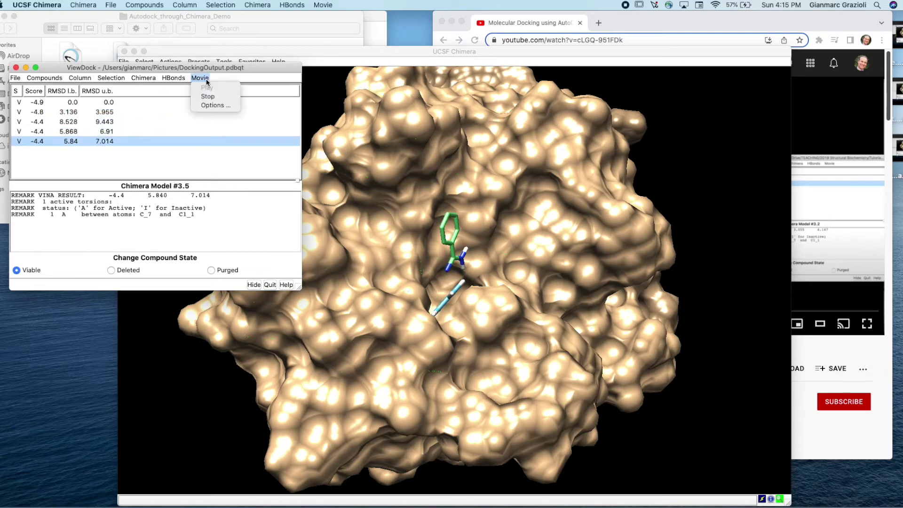
pyautogui.click(207, 96)
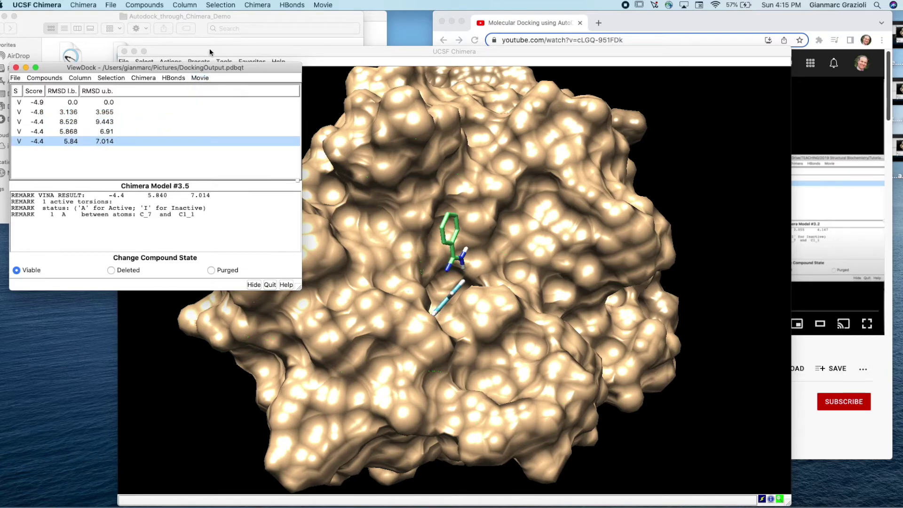
pyautogui.moveTo(219, 51); pyautogui.dragTo(238, 22)
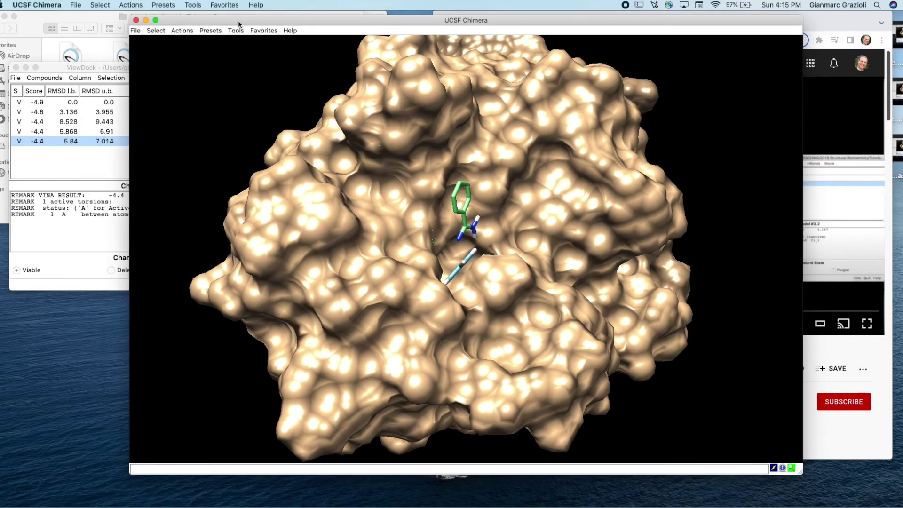
# Save the ViewDock results as OutputFromDocking in Desktop/Autodock_through_Chimera_Demo.
pyautogui.click(17, 78)
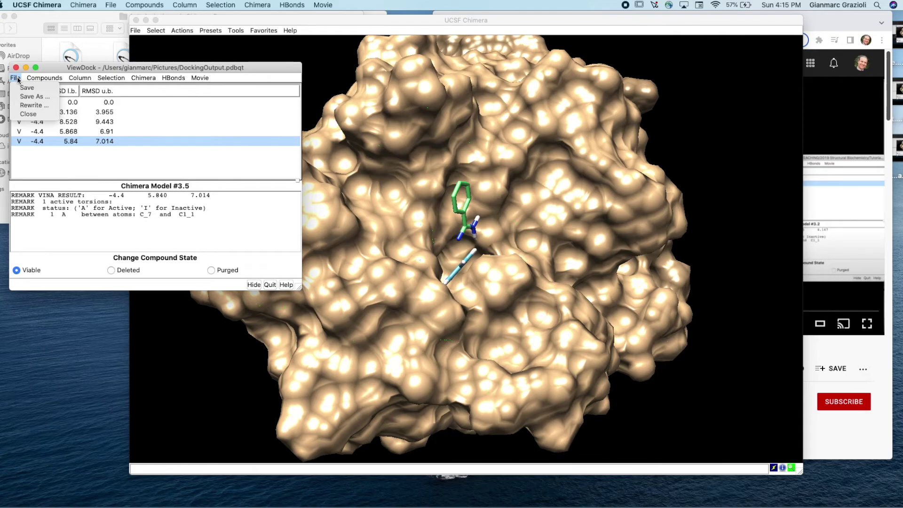
pyautogui.moveTo(19, 67); pyautogui.dragTo(74, 127)
pyautogui.click(71, 137)
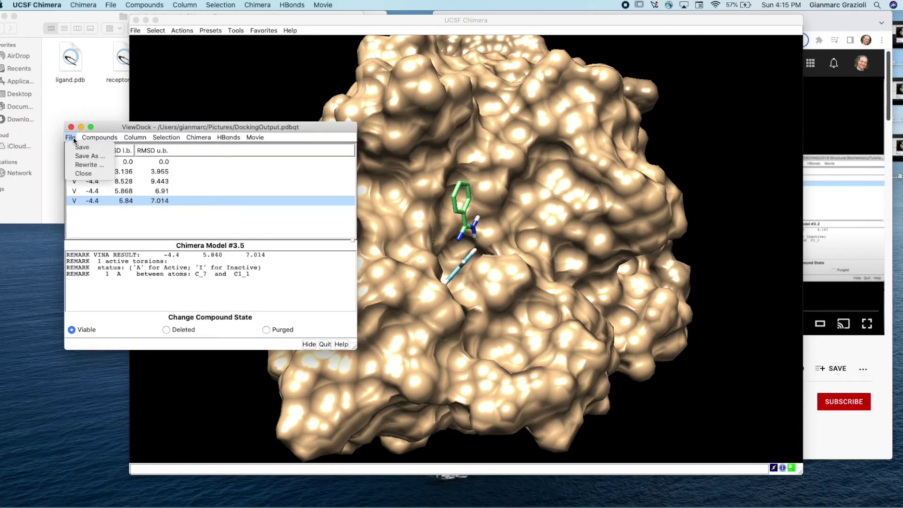
pyautogui.click(112, 160)
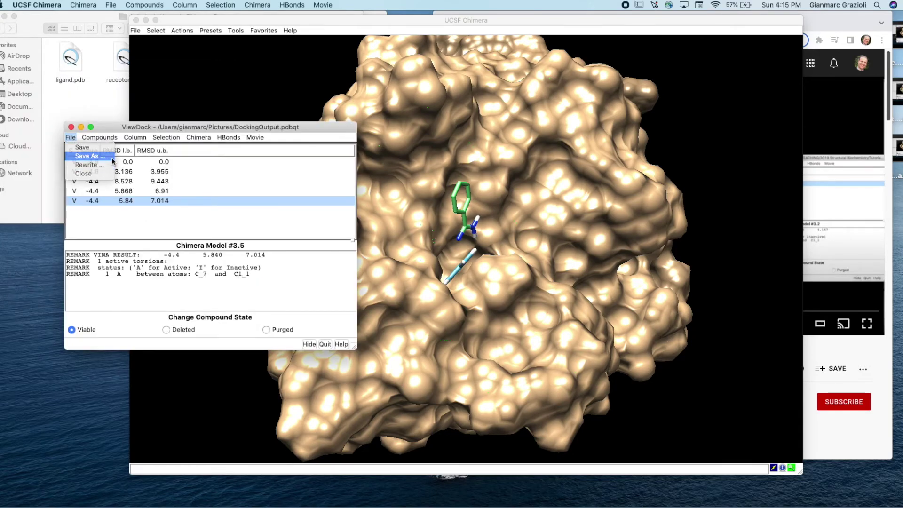
pyautogui.click(340, 122)
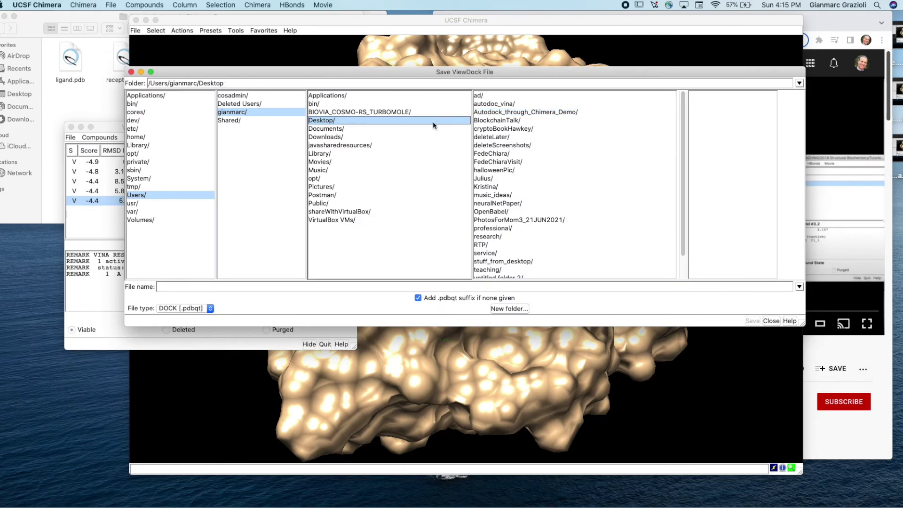
pyautogui.click(500, 118)
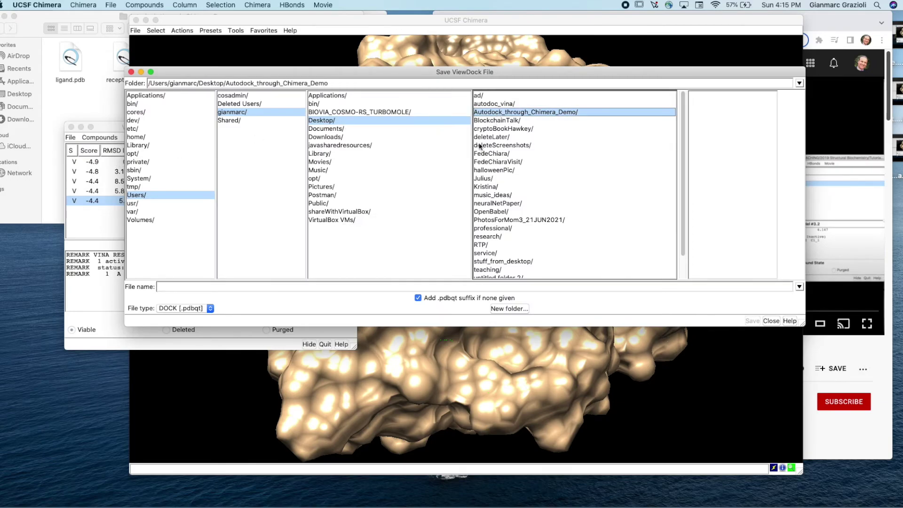
pyautogui.click(250, 286)
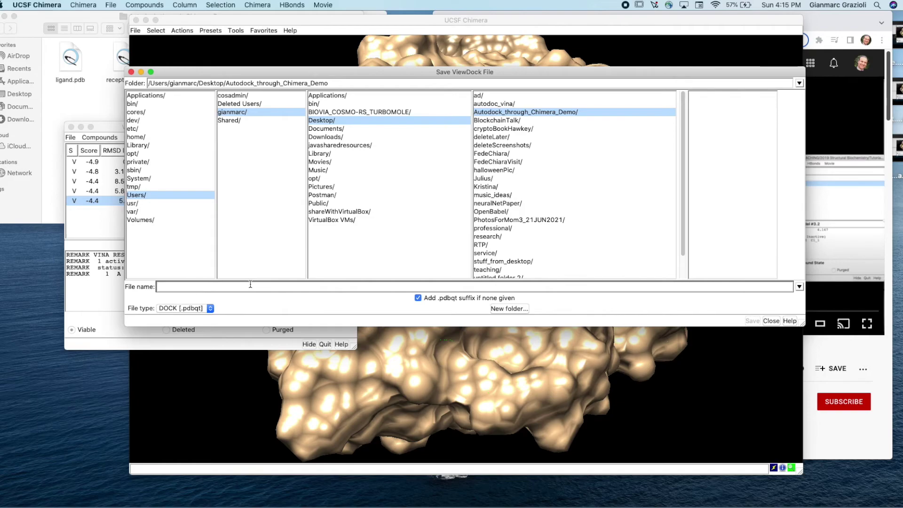
pyautogui.write('OutputFromDocking')
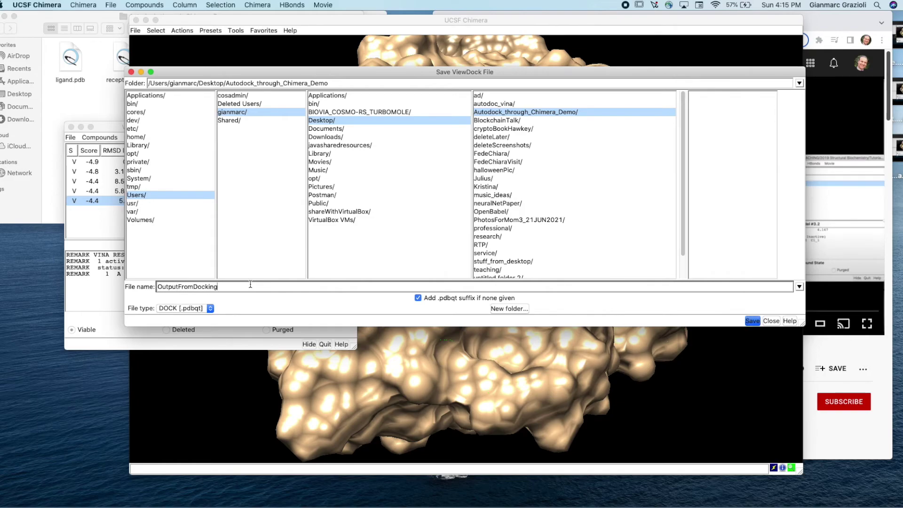
# Confirm the save and check OutputFromDocking.pdbqt in the Finder demo folder.
pyautogui.click(752, 321)
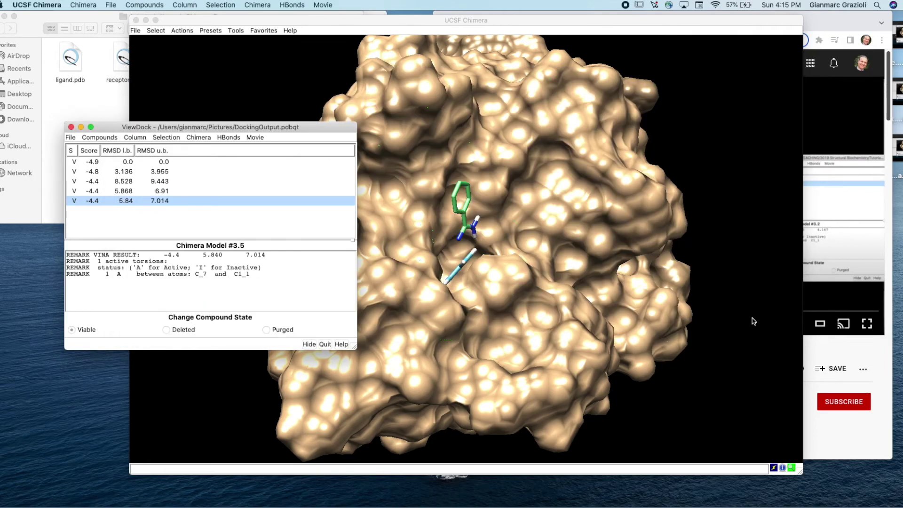
pyautogui.click(84, 95)
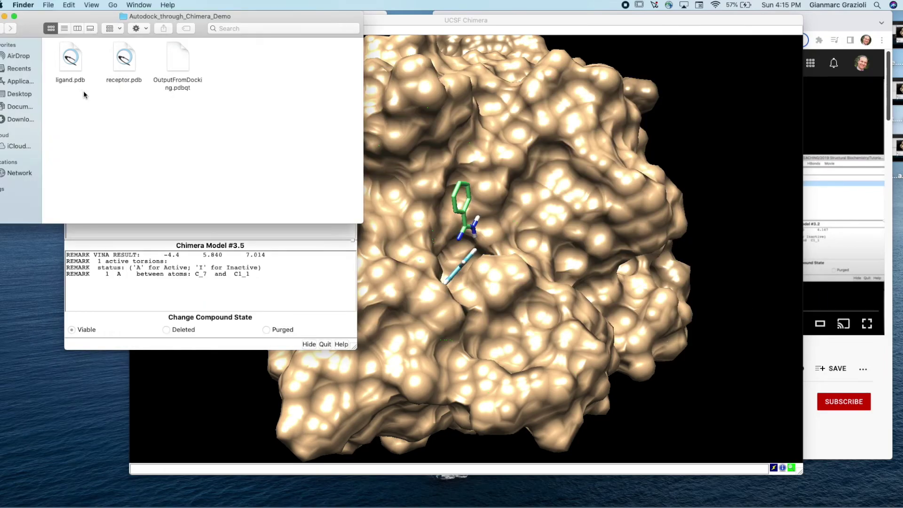
pyautogui.click(179, 81)
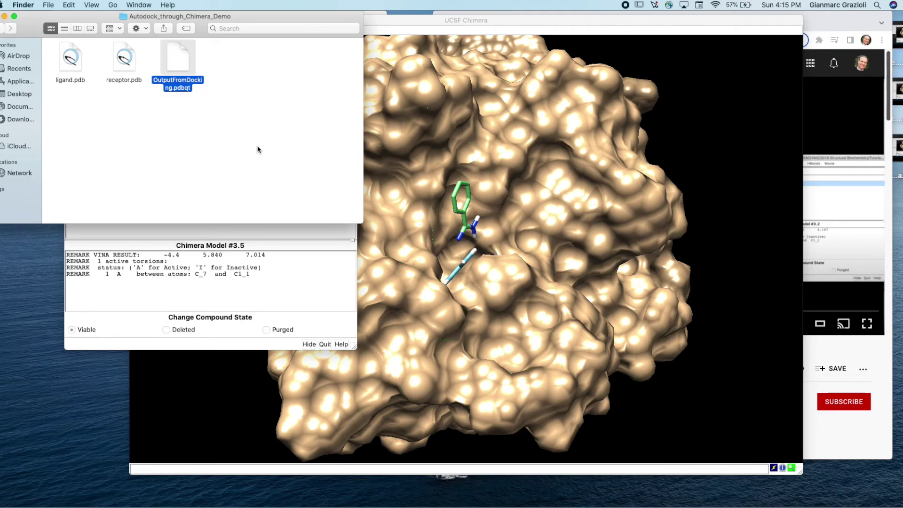
# Close the ViewDock results and quit UCSF Chimera.
pyautogui.click(301, 268)
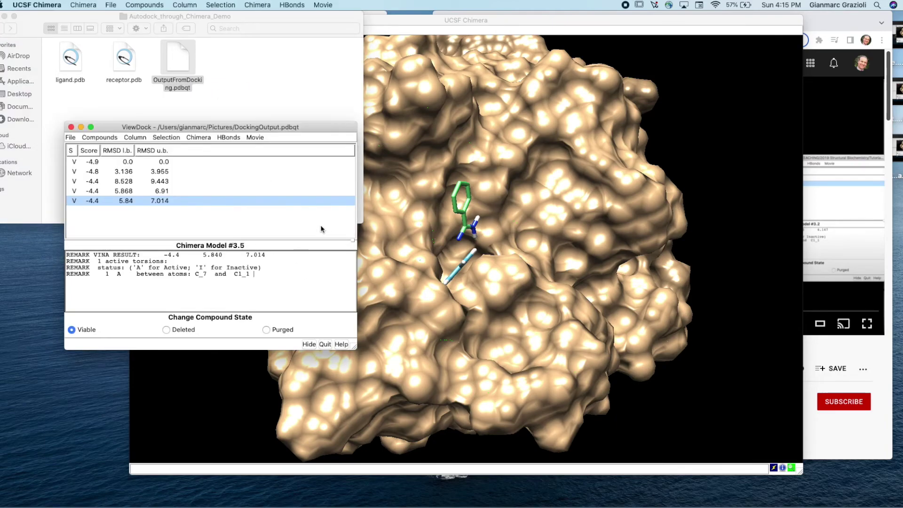
pyautogui.click(70, 137)
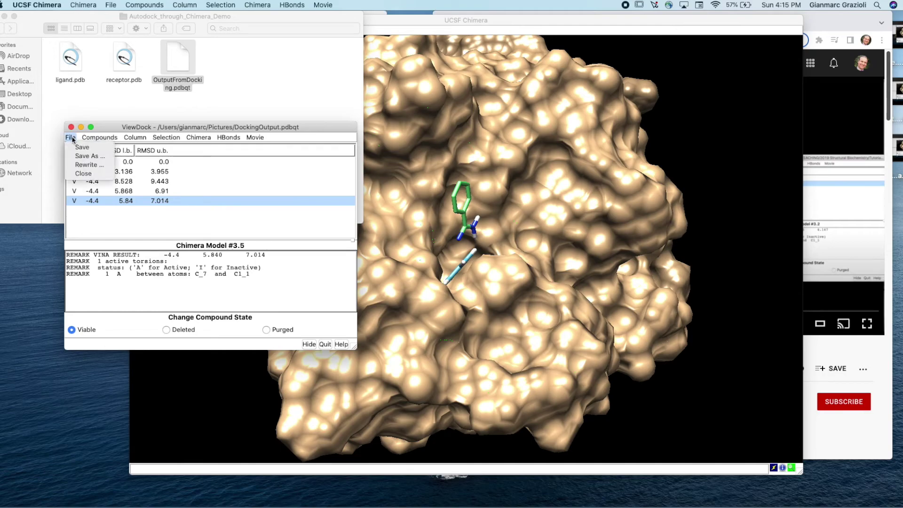
pyautogui.click(88, 177)
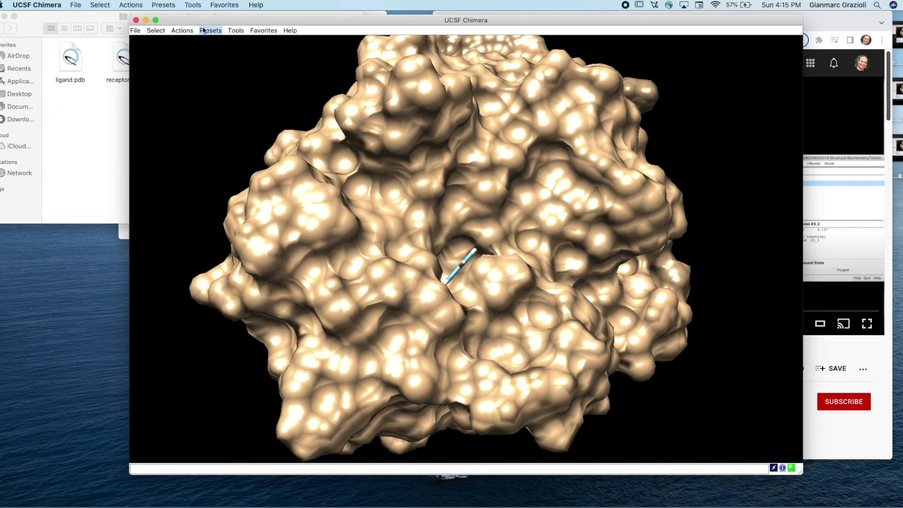
pyautogui.click(135, 30)
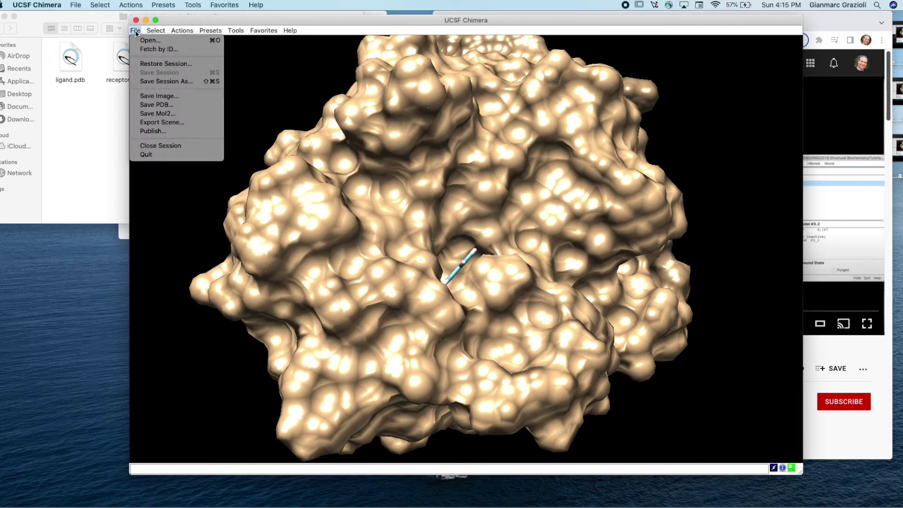
pyautogui.click(185, 155)
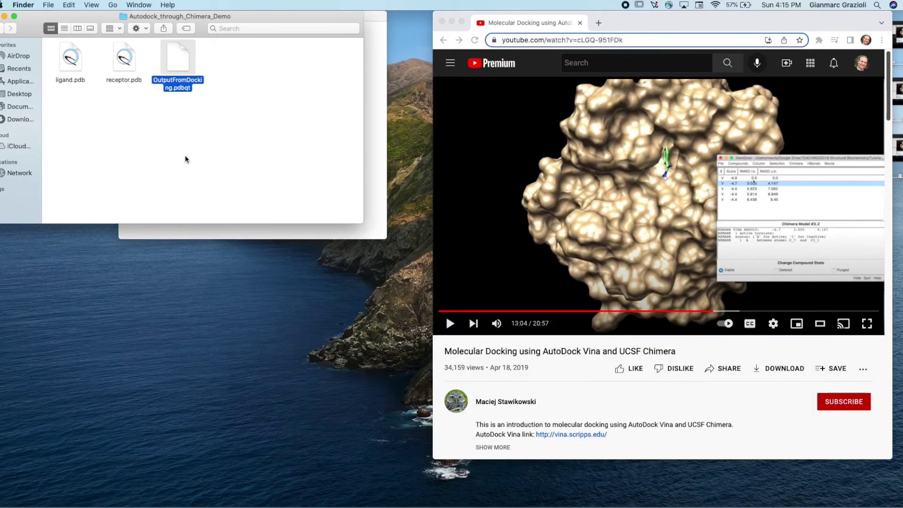
# Open OutputFromDocking.pdbqt with PyMOL through Open With > Other….
pyautogui.click(187, 154)
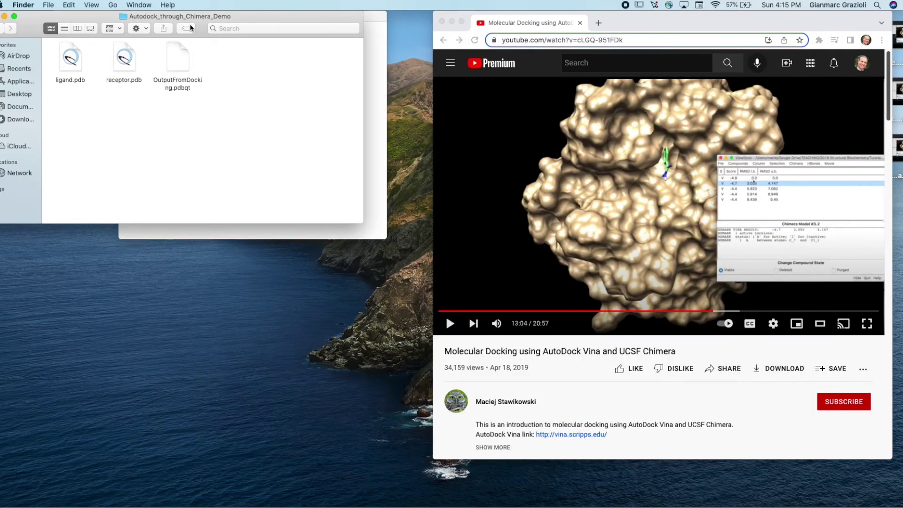
pyautogui.click(181, 63)
pyautogui.rightClick(182, 60)
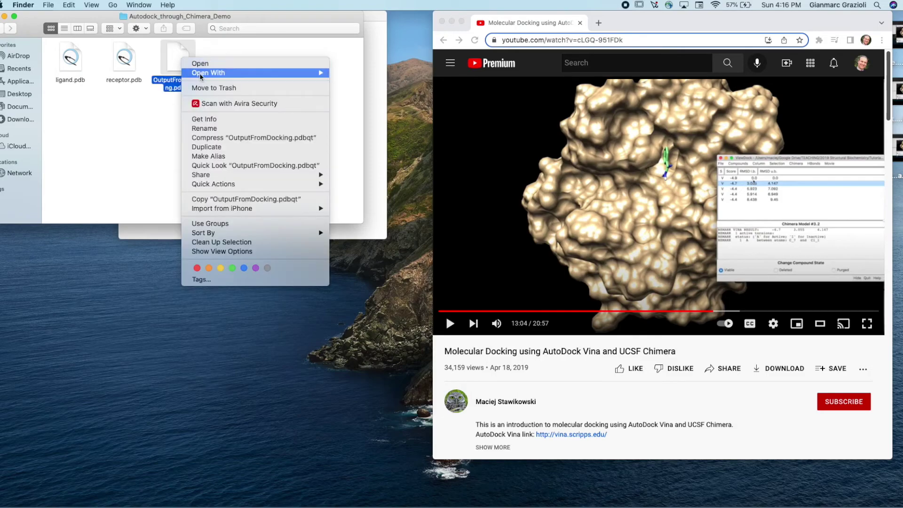
pyautogui.moveTo(200, 74)
pyautogui.click(352, 97)
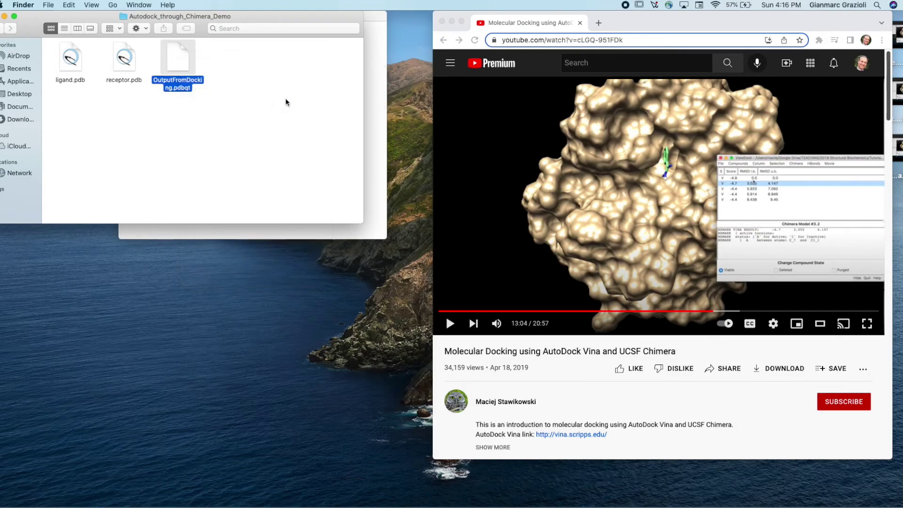
pyautogui.scroll(-15, 113, 141)
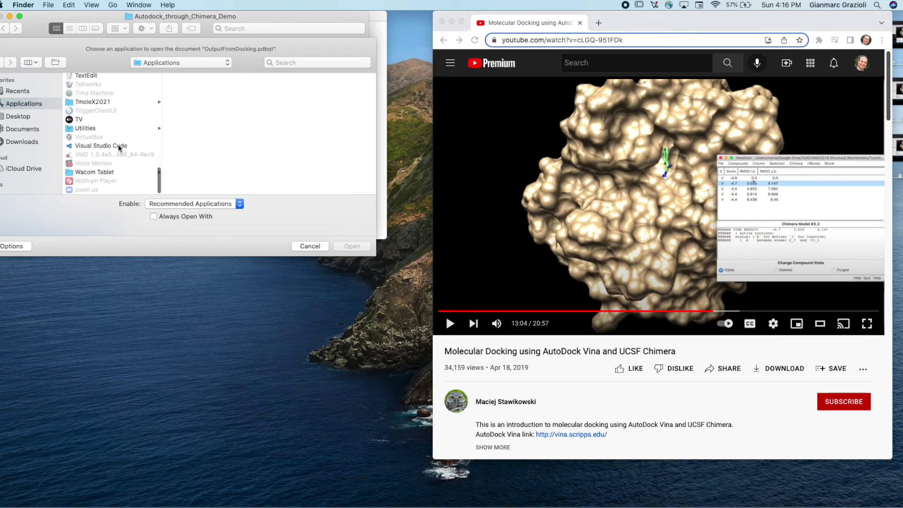
pyautogui.scroll(5, 108, 141)
pyautogui.scroll(-5, 109, 140)
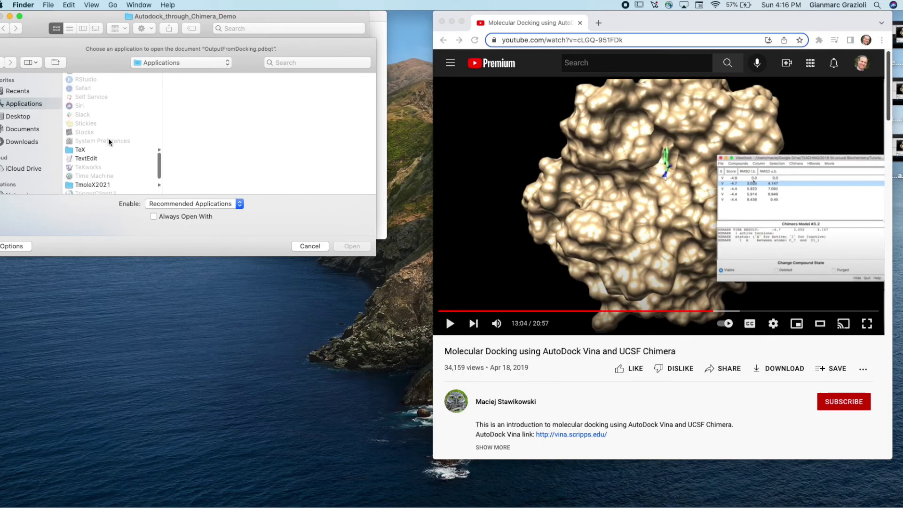
pyautogui.scroll(5, 108, 141)
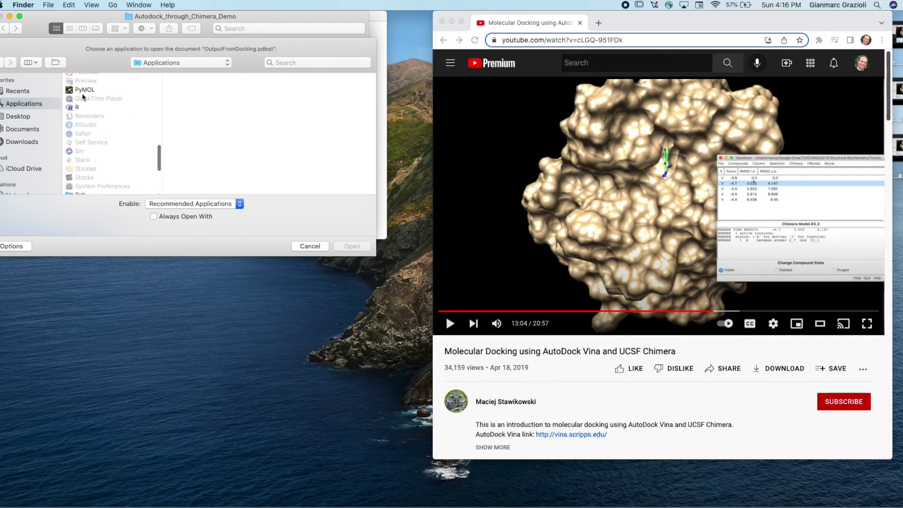
pyautogui.click(85, 89)
pyautogui.press('Return')
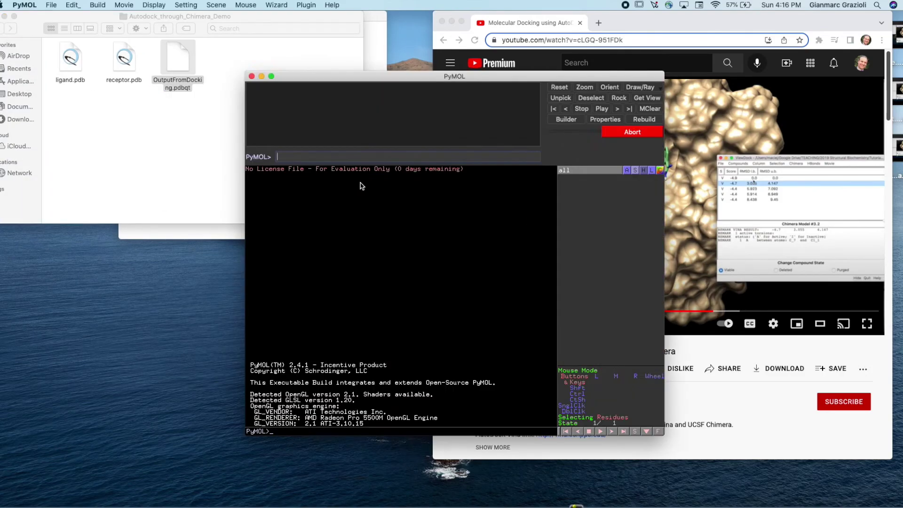
# Skip PyMOL activation and drag receptor.pdb into the viewer alongside the docking poses.
pyautogui.click(470, 316)
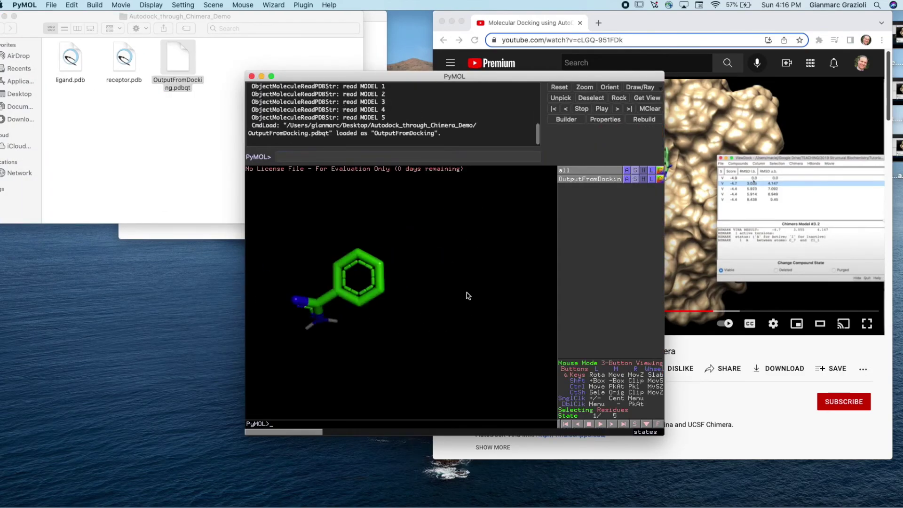
pyautogui.moveTo(455, 309); pyautogui.dragTo(438, 263, button='right')
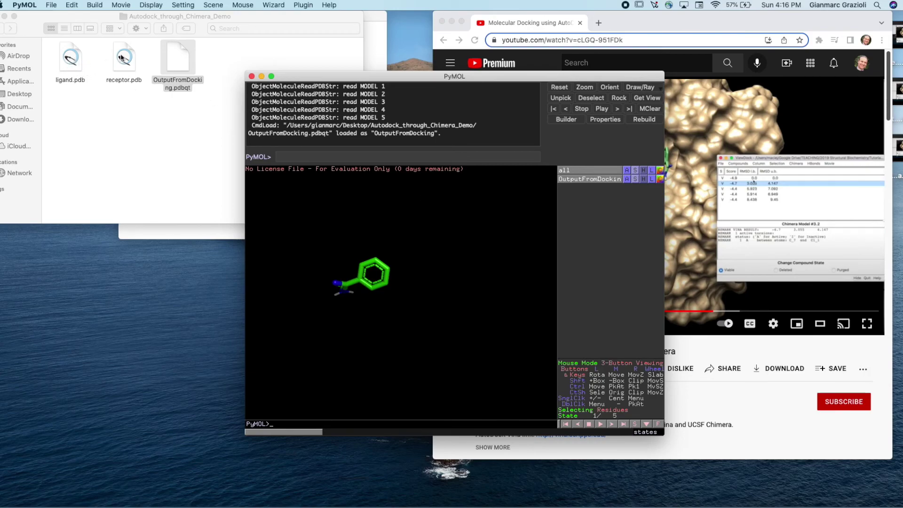
pyautogui.moveTo(121, 58); pyautogui.dragTo(494, 351)
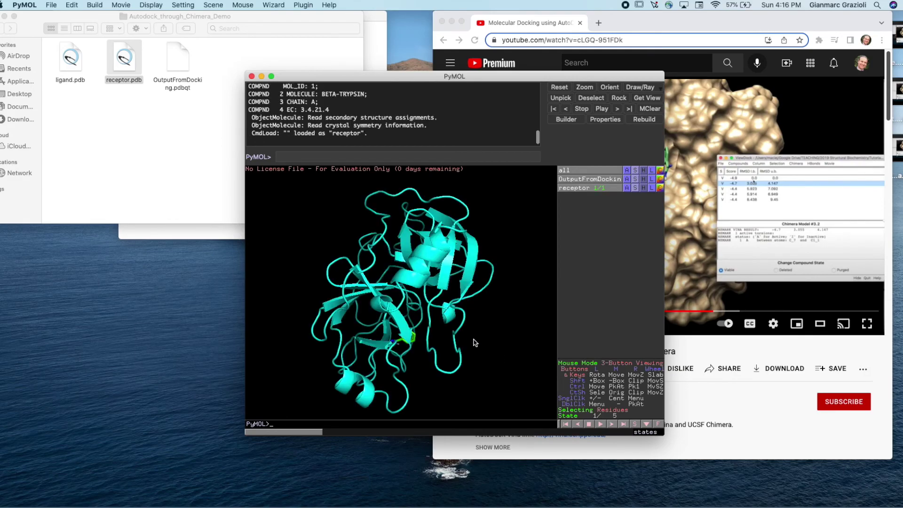
pyautogui.moveTo(418, 293); pyautogui.dragTo(423, 269)
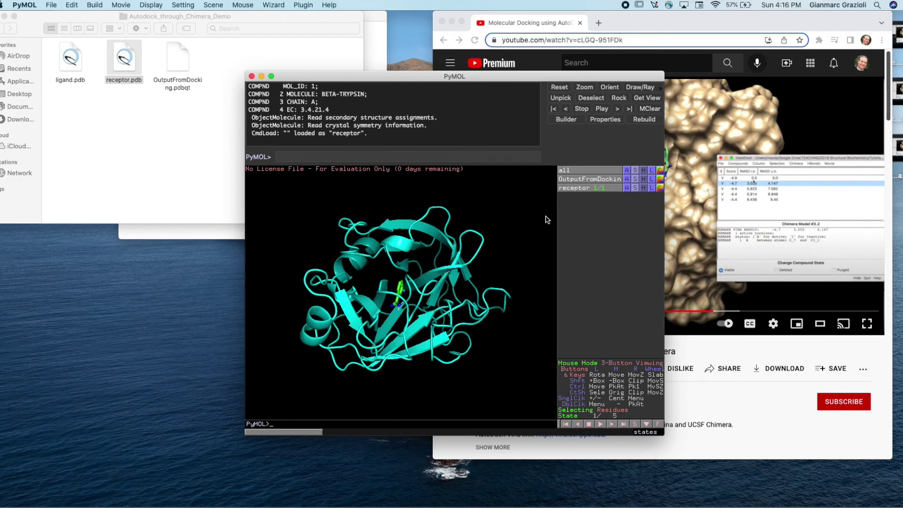
# Show the receptor as a molecular surface via S > as > surface.
pyautogui.click(637, 188)
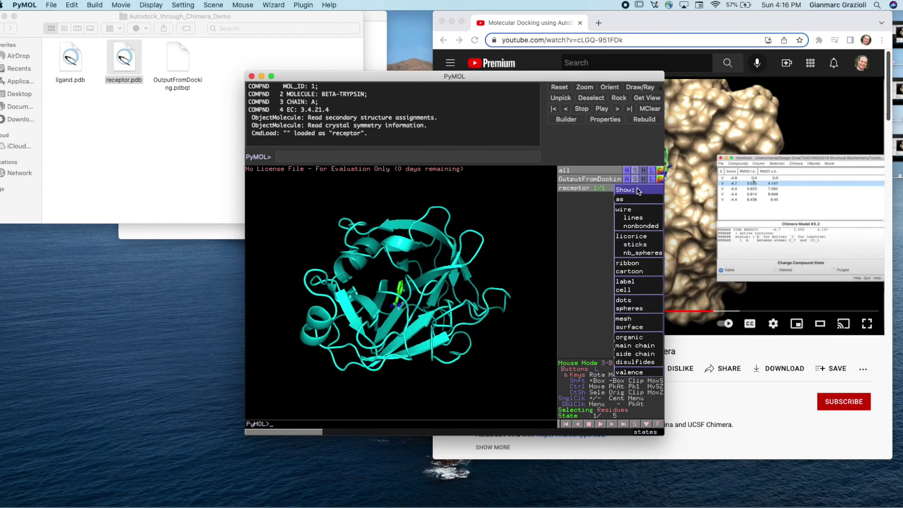
pyautogui.moveTo(637, 199)
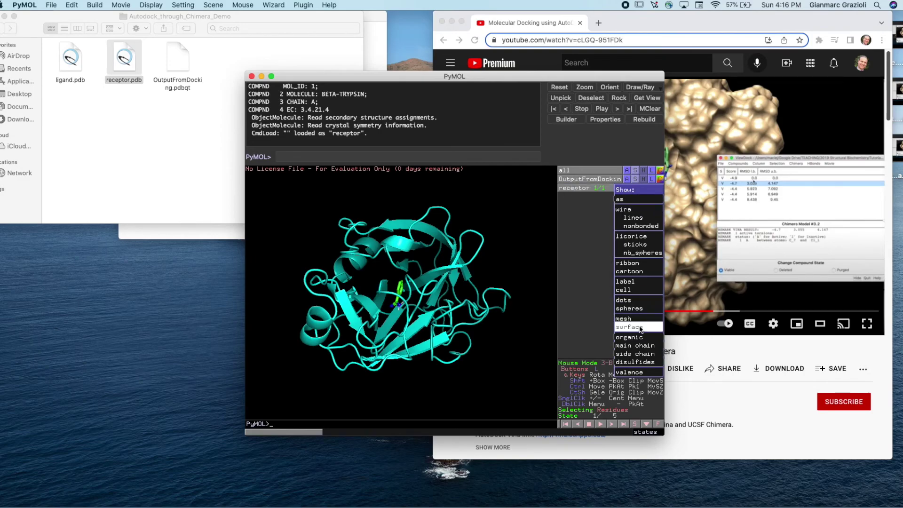
pyautogui.click(636, 330)
pyautogui.moveTo(433, 333); pyautogui.dragTo(369, 372)
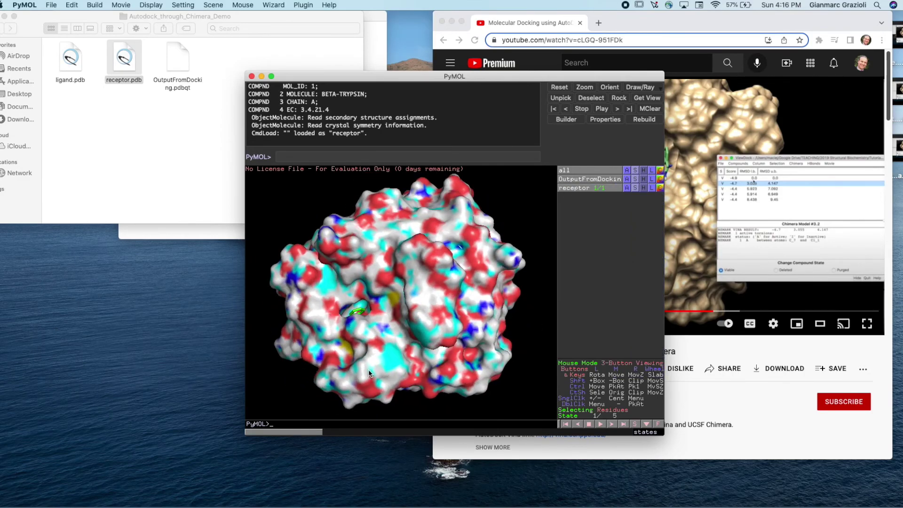
# Colour the receptor surface deepteal from C > cyans.
pyautogui.click(661, 189)
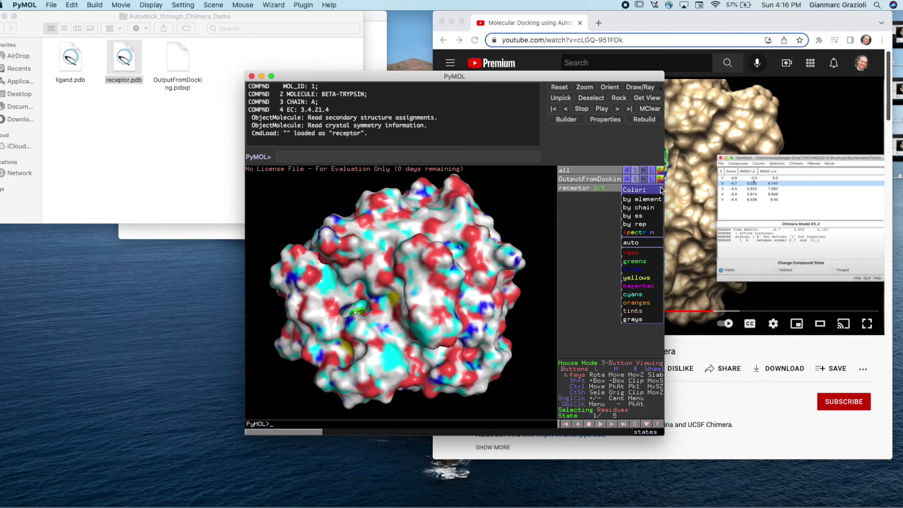
pyautogui.moveTo(654, 261)
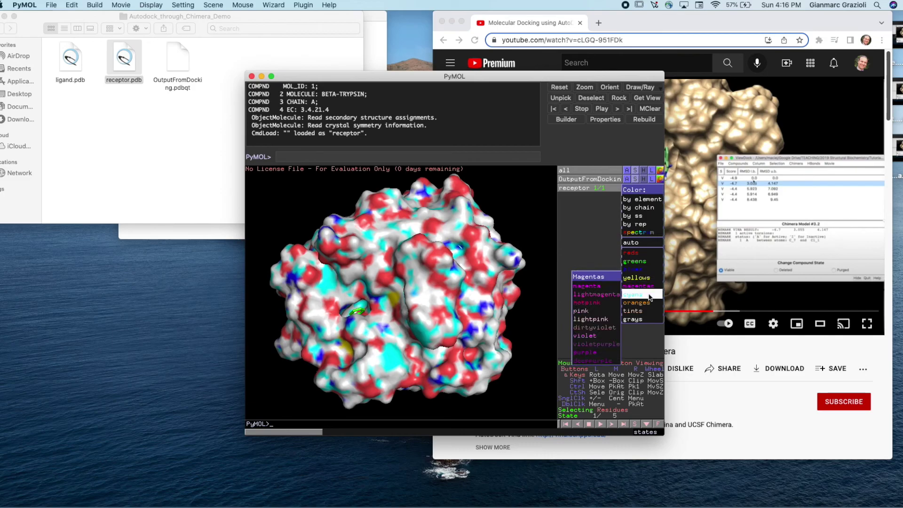
pyautogui.moveTo(651, 294)
pyautogui.click(610, 336)
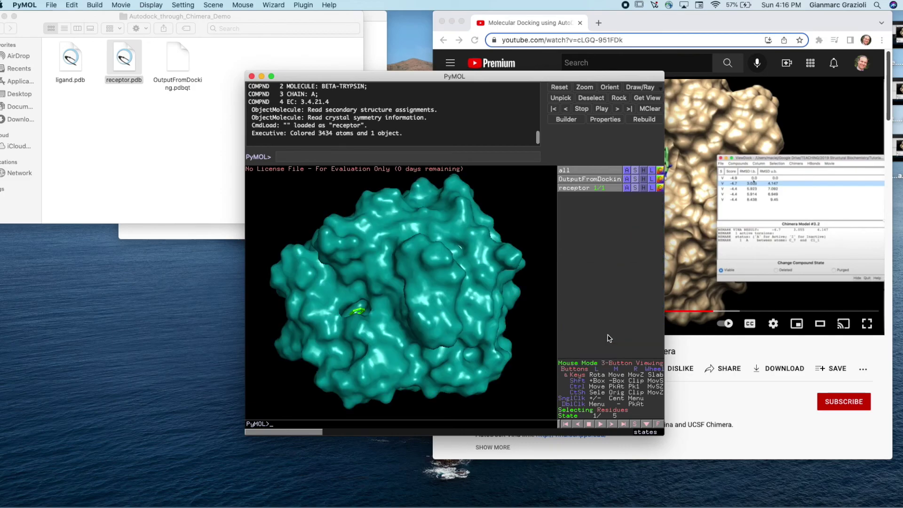
pyautogui.moveTo(494, 354); pyautogui.dragTo(530, 232)
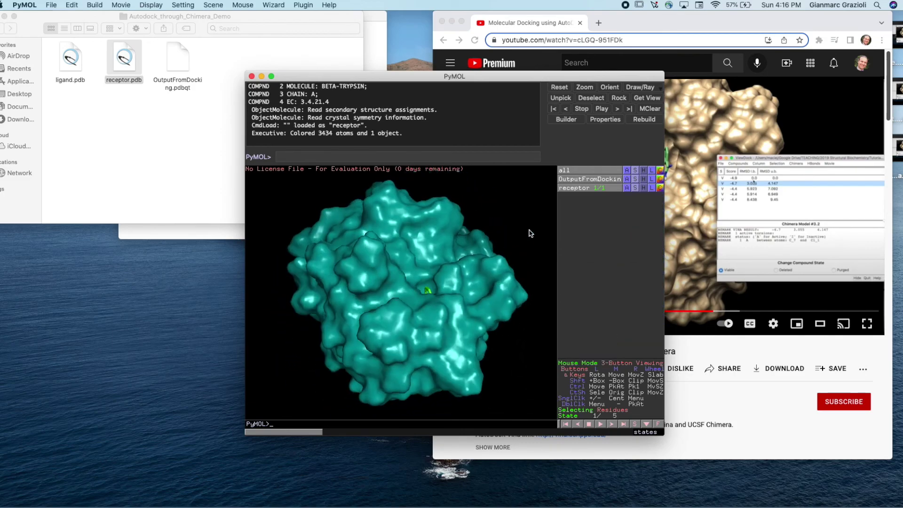
# Enlarge the PyMOL window and zoom in on the receptor surface.
pyautogui.moveTo(248, 435); pyautogui.dragTo(107, 490)
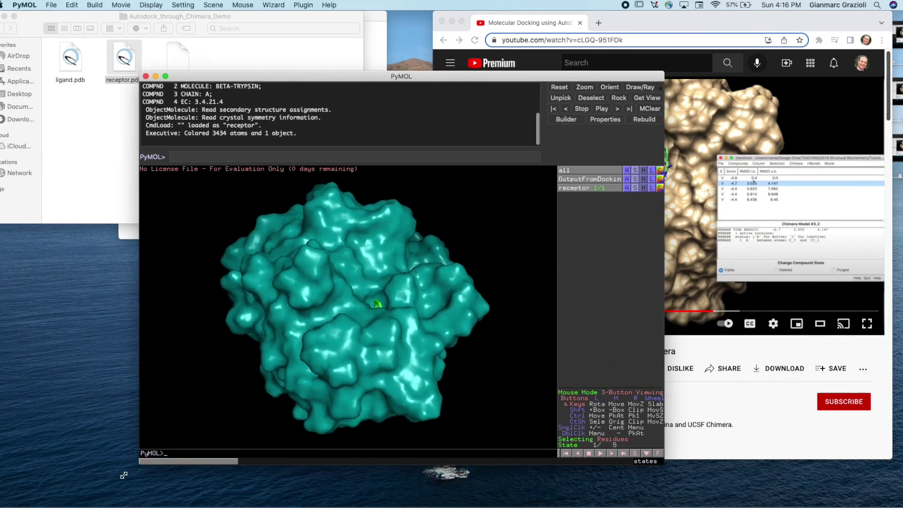
pyautogui.moveTo(331, 337)
pyautogui.mouseDown()
pyautogui.moveTo(325, 353)
pyautogui.moveTo(336, 338)
pyautogui.mouseUp()
pyautogui.moveTo(335, 338); pyautogui.dragTo(538, 398, button='right')
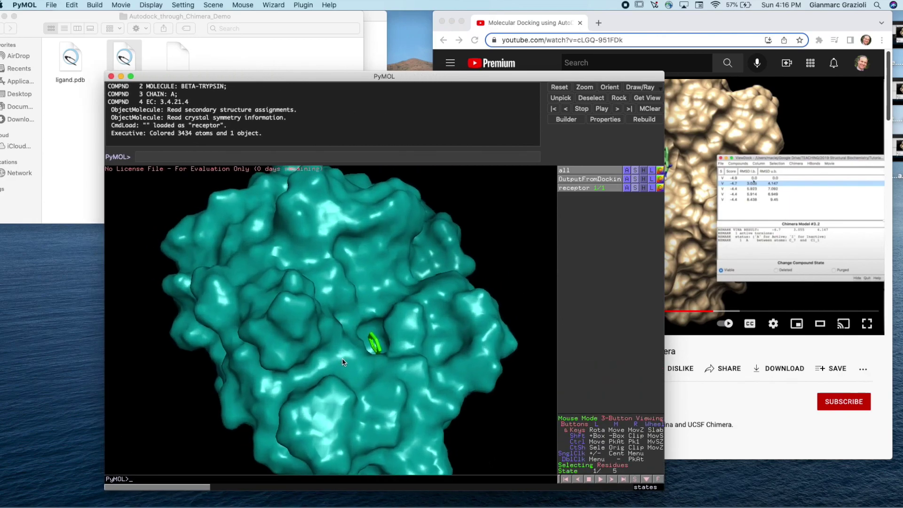
# Step forward through docking poses 2 to 5, then jump back to pose 1.
pyautogui.click(612, 479)
pyautogui.click(612, 479)
pyautogui.click(612, 479)
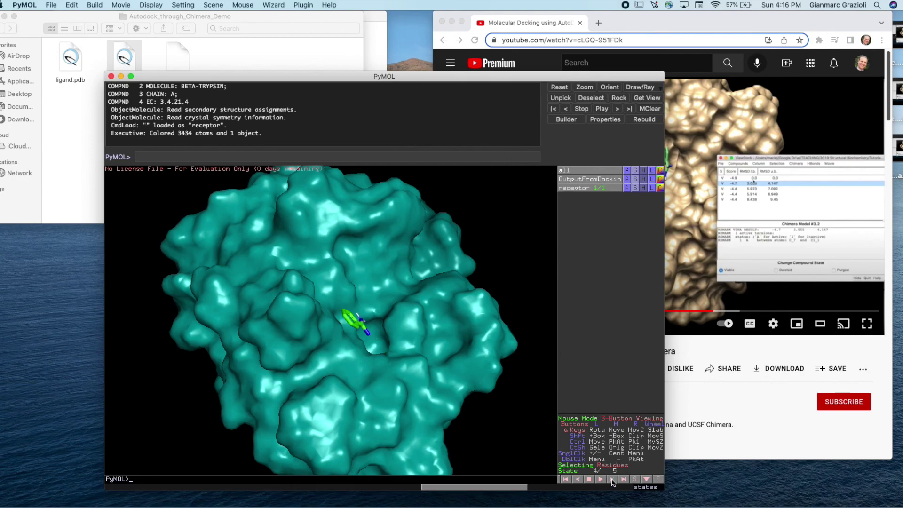
pyautogui.click(612, 479)
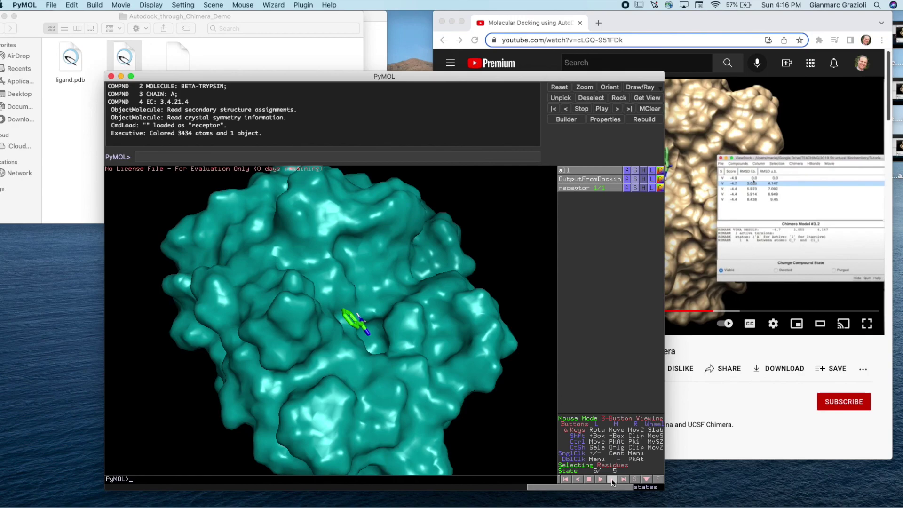
pyautogui.click(570, 480)
# Play the five poses as a movie while rotating the teal receptor around the ligand.
pyautogui.moveTo(390, 385)
pyautogui.mouseDown()
pyautogui.moveTo(363, 385)
pyautogui.moveTo(397, 382)
pyautogui.mouseUp()
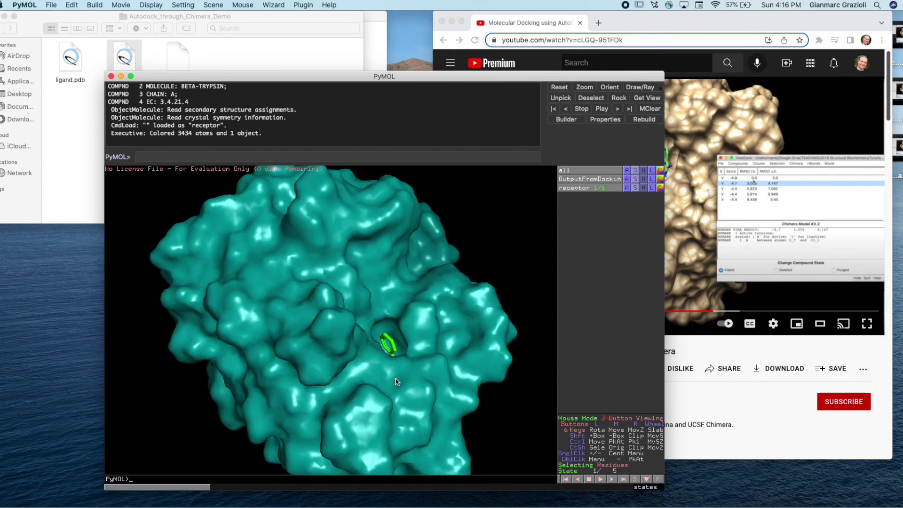
pyautogui.click(601, 479)
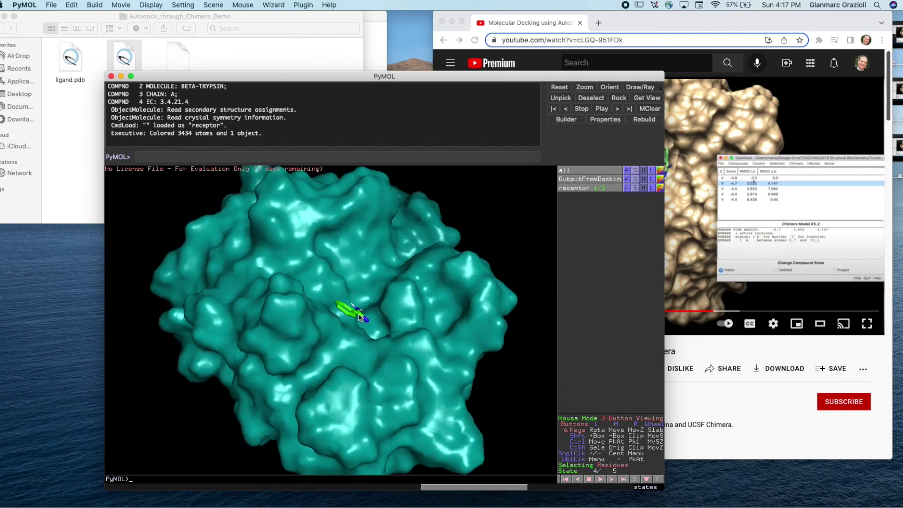
pyautogui.moveTo(359, 317); pyautogui.dragTo(344, 325)
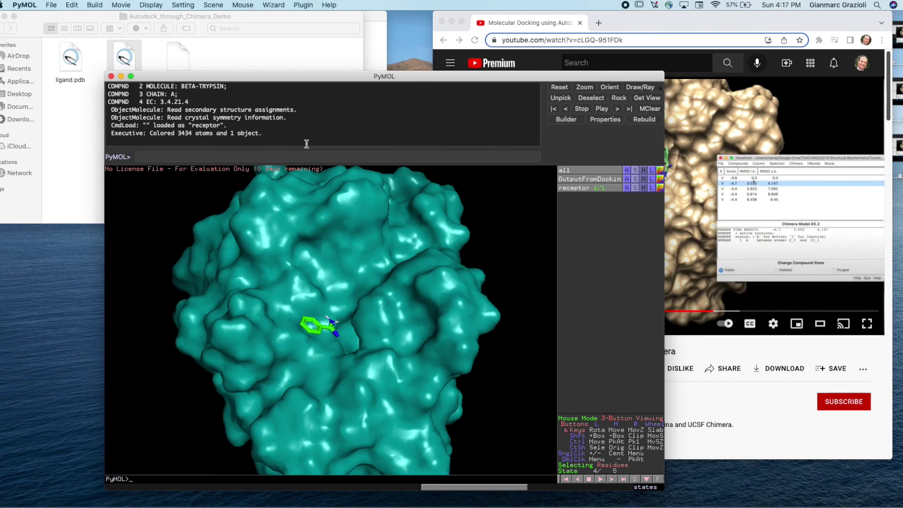
# Return to PyMOL and settle on the first pose, state 1 of 5, rotated into view.
pyautogui.click(252, 60)
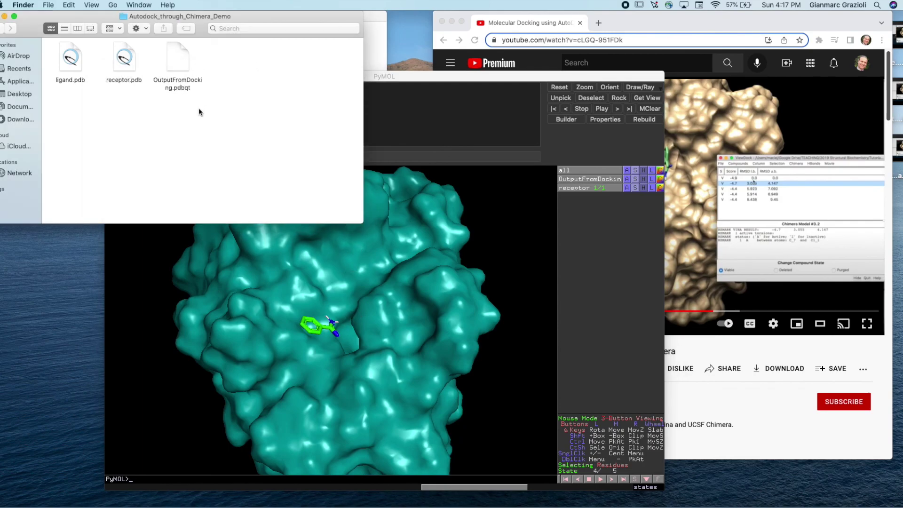
pyautogui.click(350, 272)
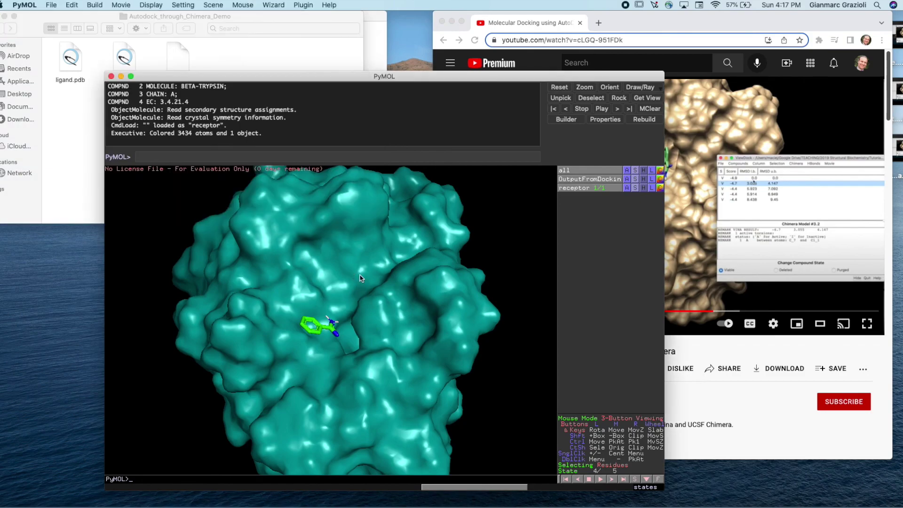
pyautogui.moveTo(348, 280); pyautogui.dragTo(355, 413)
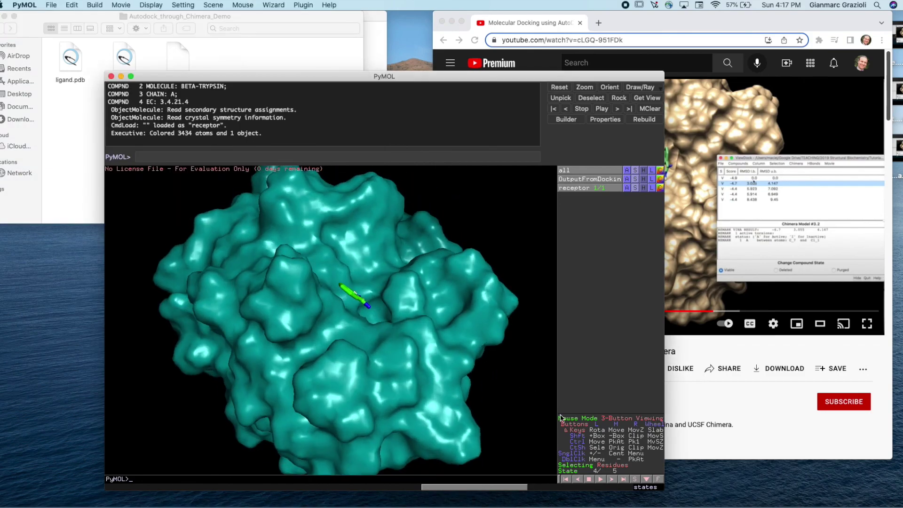
pyautogui.click(566, 479)
pyautogui.moveTo(412, 318); pyautogui.dragTo(405, 351)
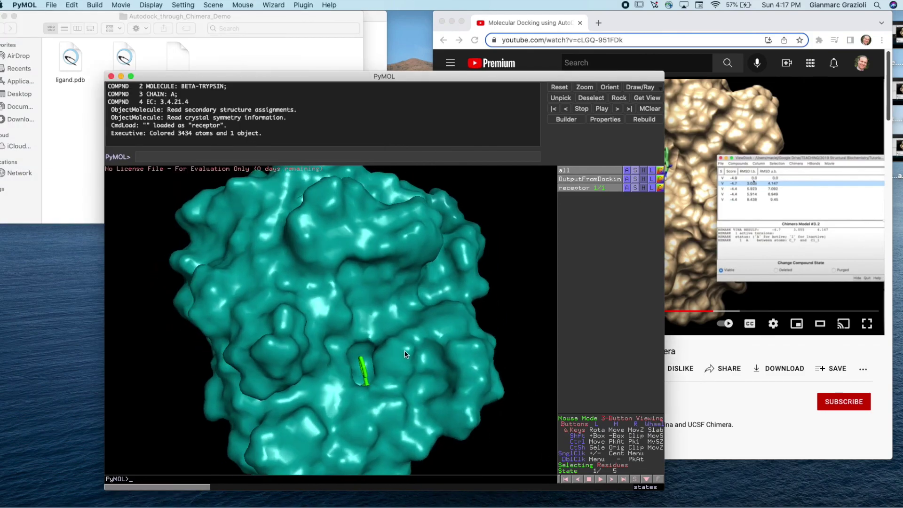